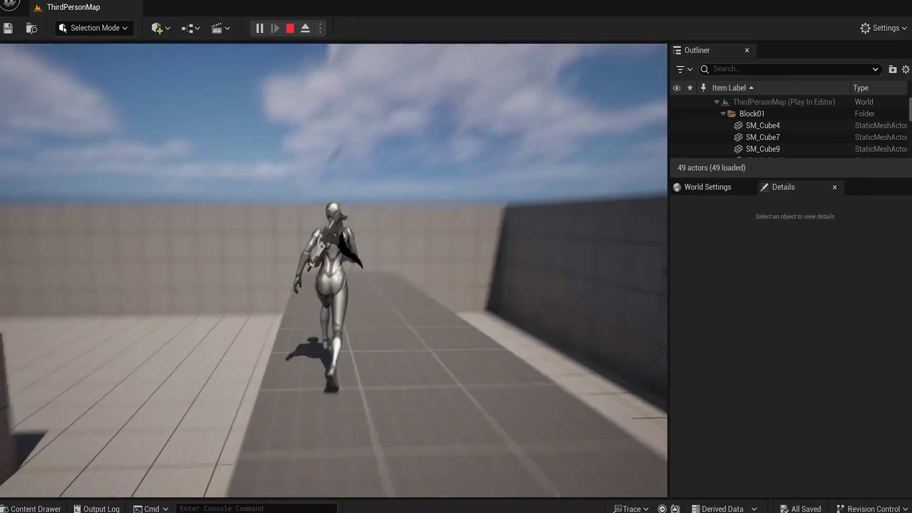
Step: Play-test the character's movement, jumping and weapon equipping and holstering in the level, and end the play session
{"action": "key", "text": "s"}
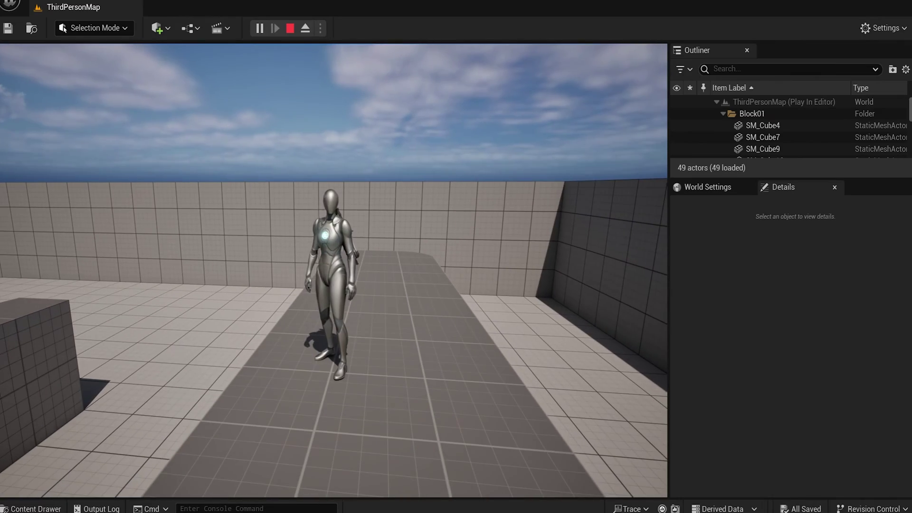
{"action": "key", "text": "e"}
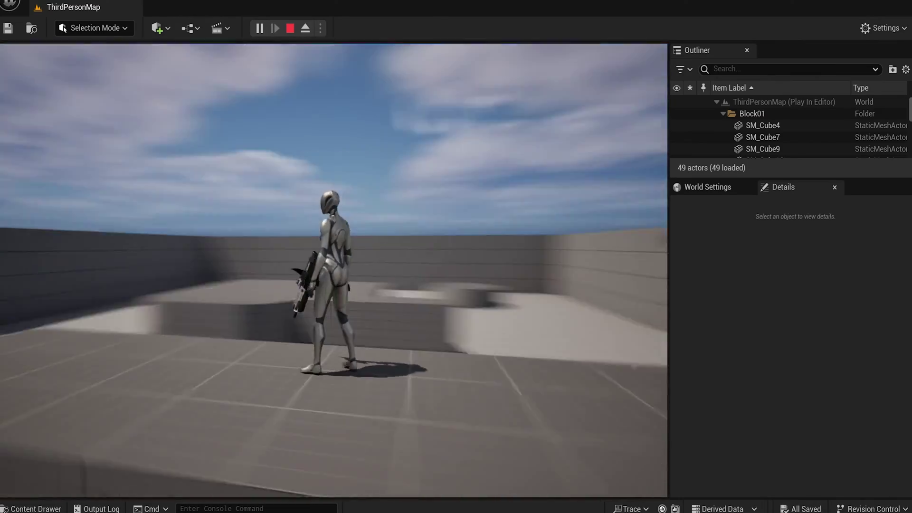
{"action": "key", "text": "e"}
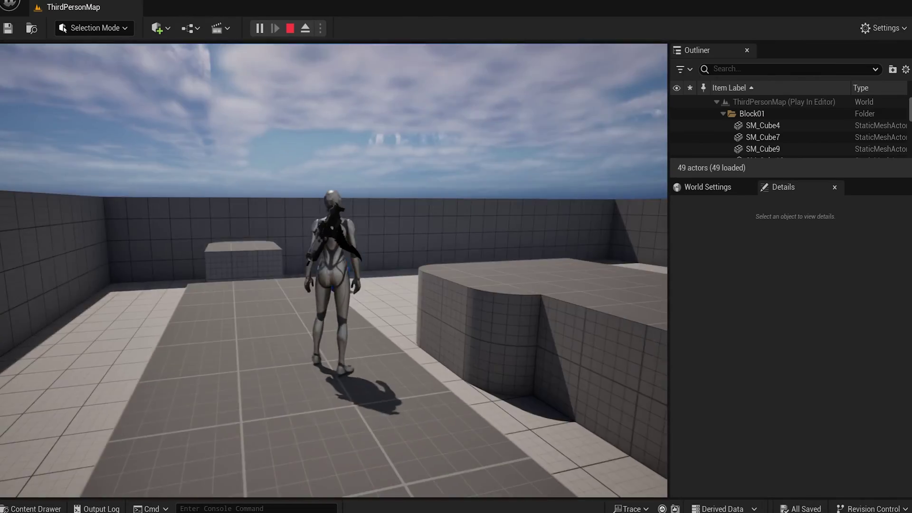
{"action": "key", "text": "w"}
{"action": "key", "text": "space"}
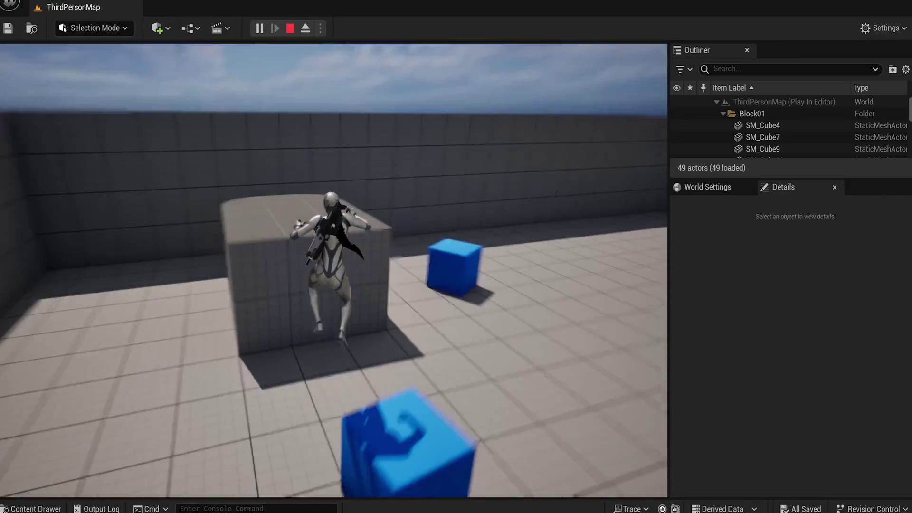
{"action": "key", "text": "w"}
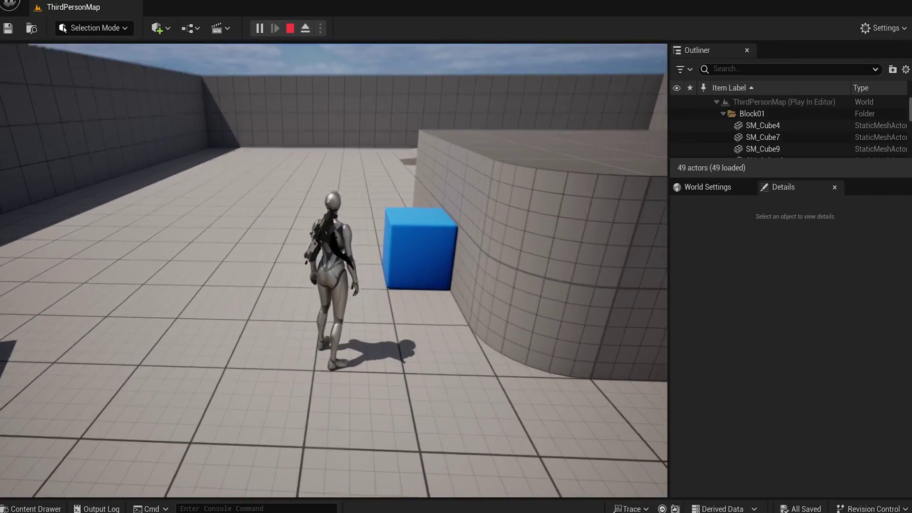
{"action": "key", "text": "shift+F1"}
{"action": "key", "text": "Escape"}
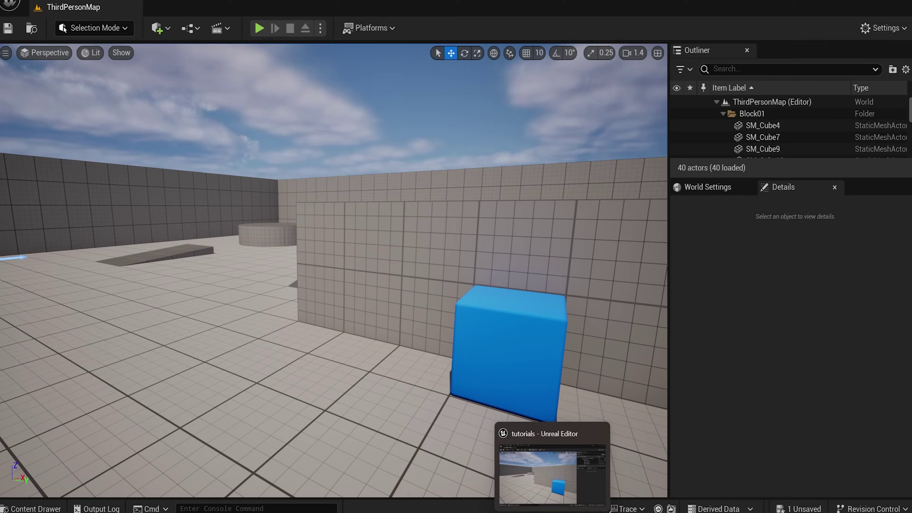
{"action": "key", "text": "w"}
{"action": "key", "text": "a"}
{"action": "scroll", "coordinate": [248, 211], "scroll_direction": "up", "scroll_amount": 2}
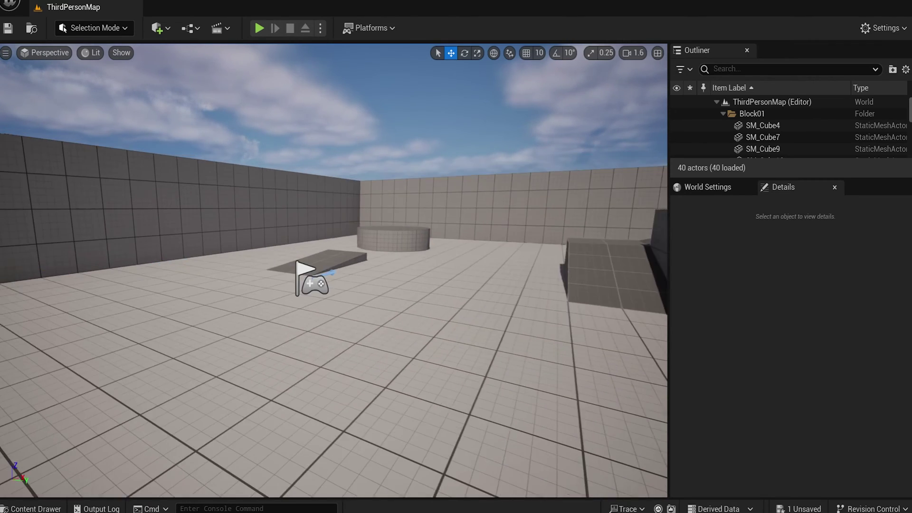
{"action": "key", "text": "d"}
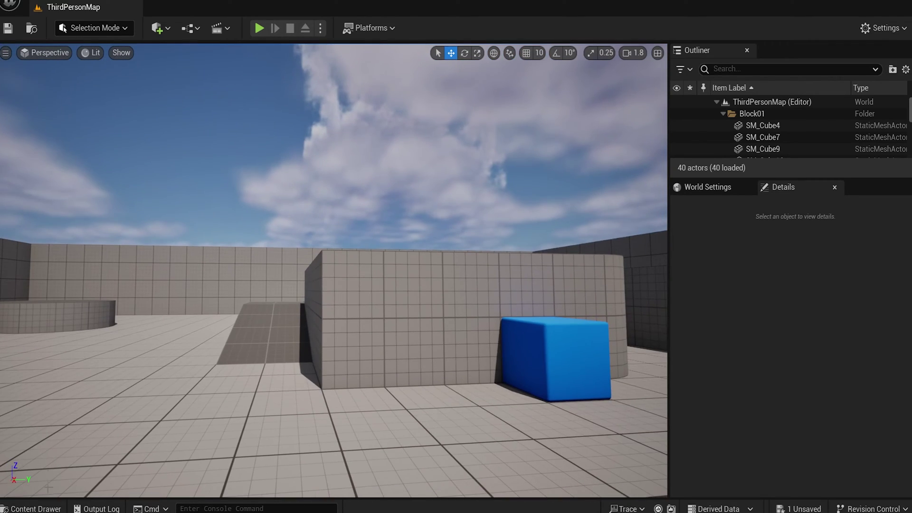
Step: Examine the contents of the gun and sword folders inside the ThirdPerson assets folder
{"action": "left_click", "coordinate": [34, 508]}
{"action": "left_click", "coordinate": [268, 294]}
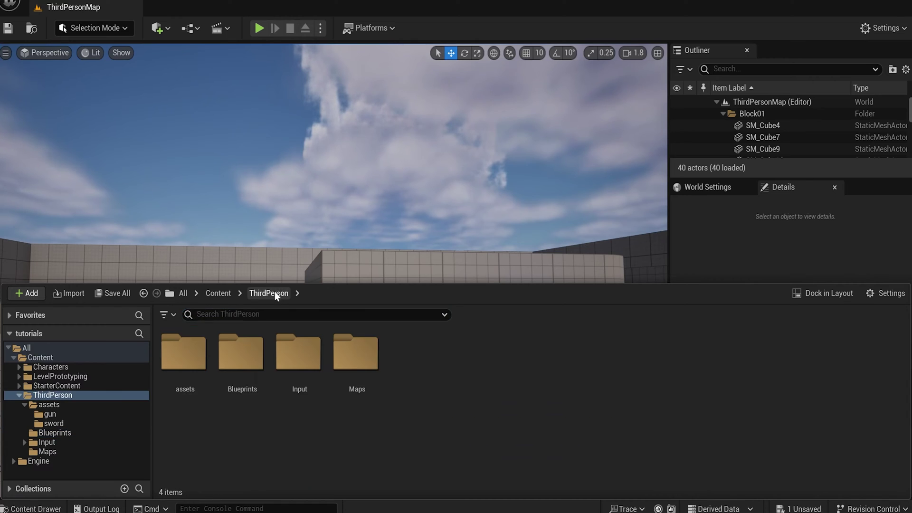
{"action": "double_click", "coordinate": [186, 363]}
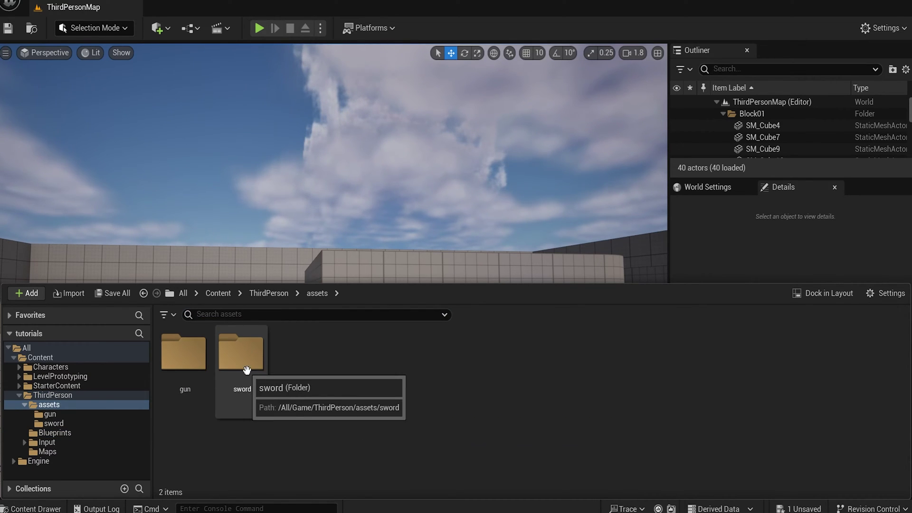
{"action": "double_click", "coordinate": [182, 355]}
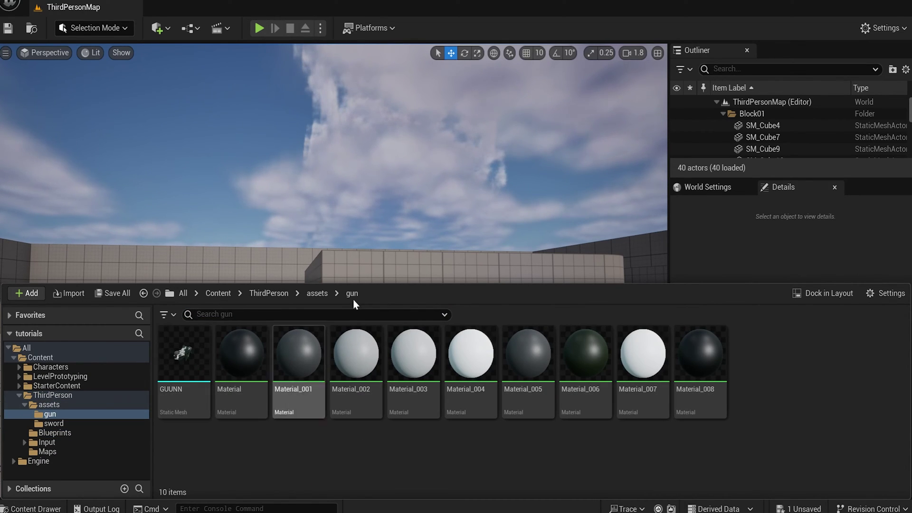
{"action": "left_click", "coordinate": [317, 293]}
{"action": "left_click", "coordinate": [229, 374]}
{"action": "double_click", "coordinate": [228, 374]}
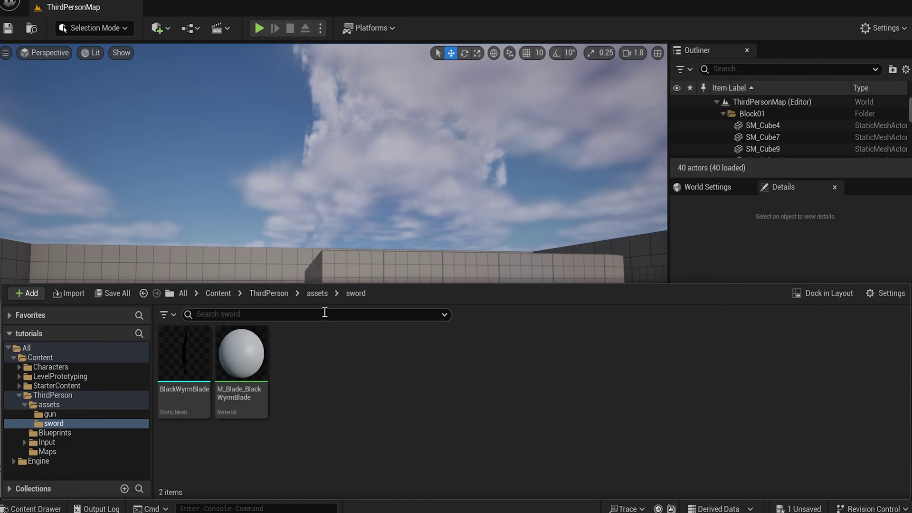
{"action": "left_click", "coordinate": [317, 294]}
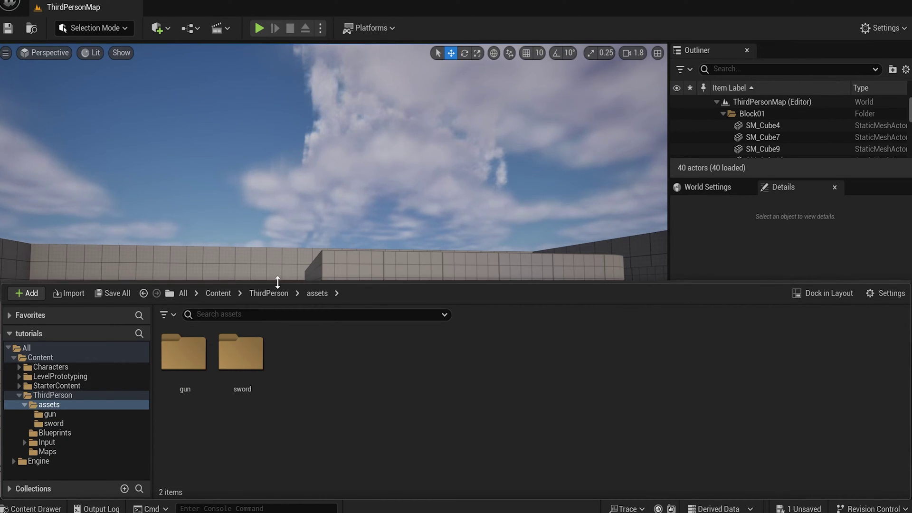
{"action": "left_click_drag", "start_coordinate": [277, 284], "coordinate": [275, 399]}
{"action": "mouse_move", "coordinate": [289, 329]}
{"action": "right_mouse_down"}
{"action": "mouse_move", "coordinate": [228, 332]}
{"action": "mouse_move", "coordinate": [289, 329]}
{"action": "right_mouse_up"}
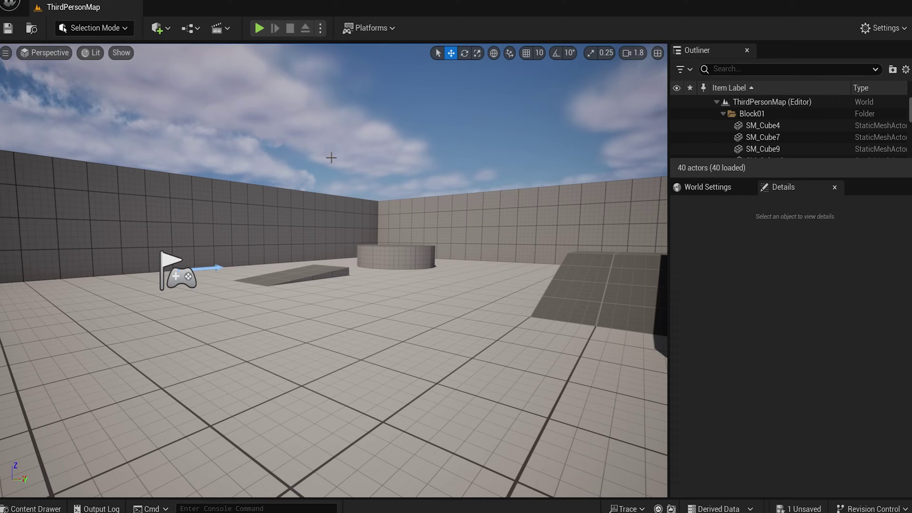
Step: Open the BP_ThirdPersonCharacter blueprint from the ThirdPerson Blueprints folder and open its skeletal mesh asset, SKM_Quinn_Simple
{"action": "middle_click_drag", "start_coordinate": [332, 285], "coordinate": [309, 275]}
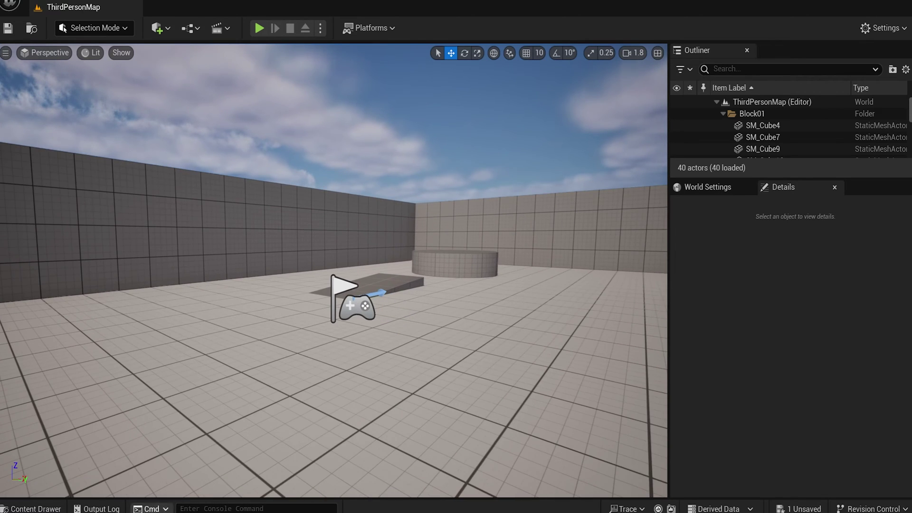
{"action": "left_click", "coordinate": [16, 509]}
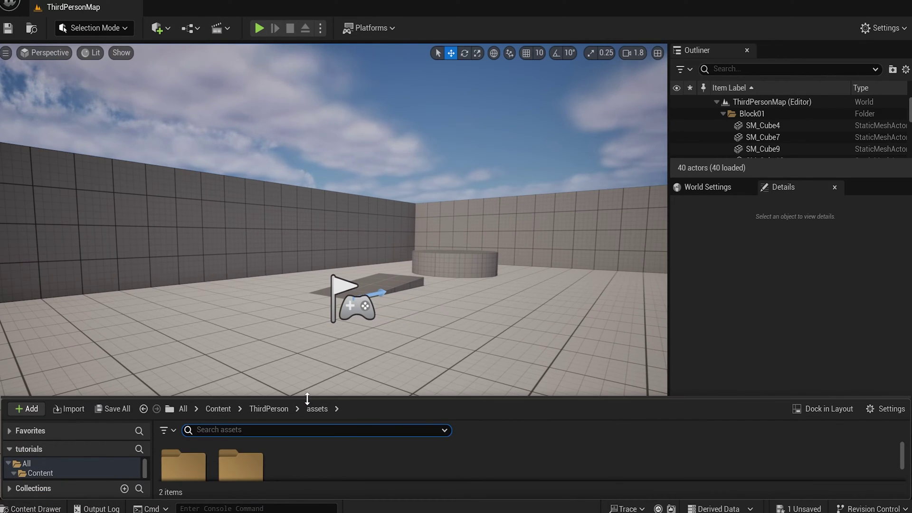
{"action": "left_click_drag", "start_coordinate": [306, 400], "coordinate": [324, 258]}
{"action": "left_click", "coordinate": [259, 266]}
{"action": "double_click", "coordinate": [240, 331]}
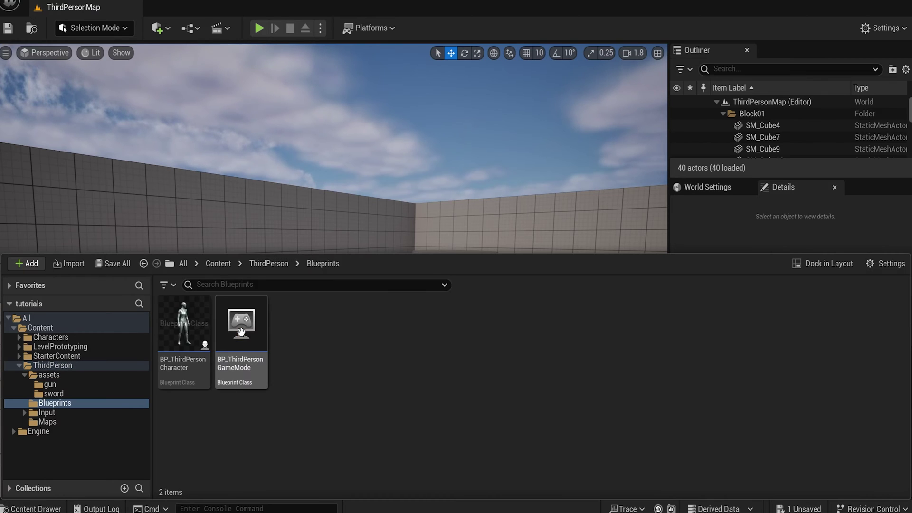
{"action": "double_click", "coordinate": [184, 330]}
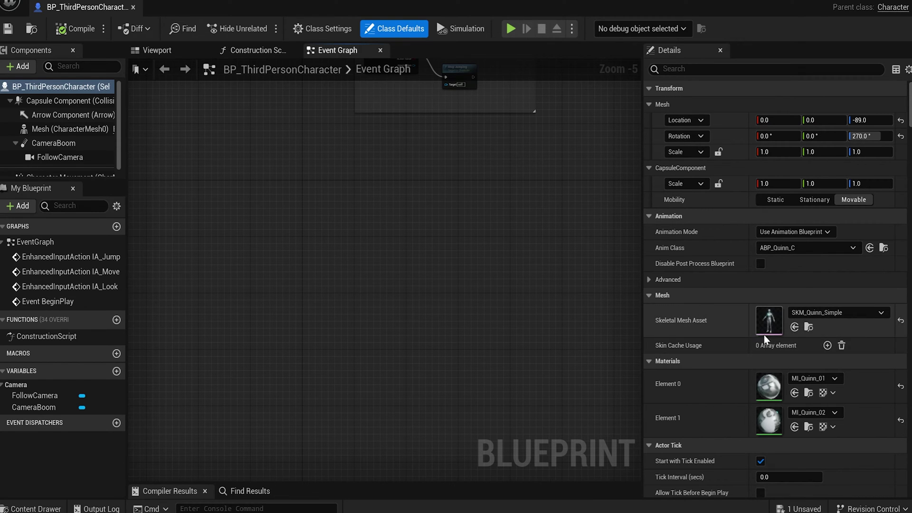
{"action": "double_click", "coordinate": [770, 321]}
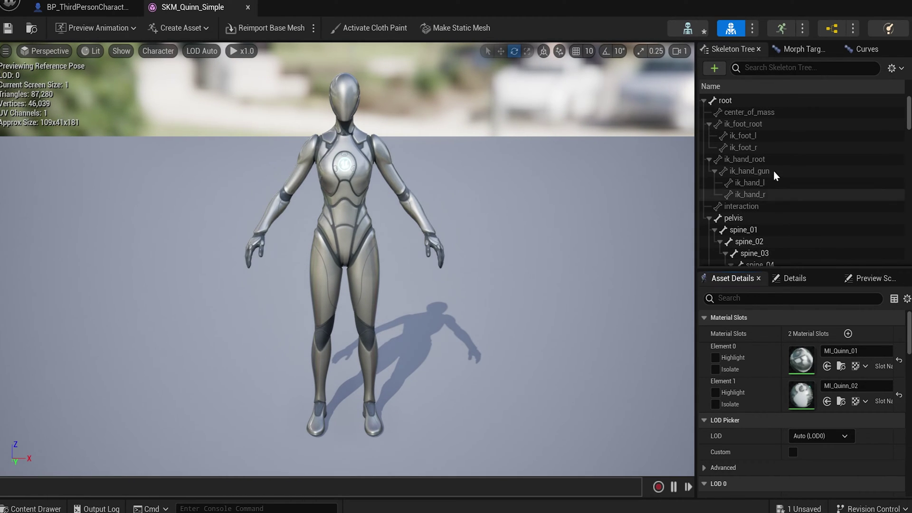
Step: Add a socket to the hand_r bone in the skeleton tree
{"action": "scroll", "coordinate": [766, 143], "scroll_direction": "down", "scroll_amount": 10}
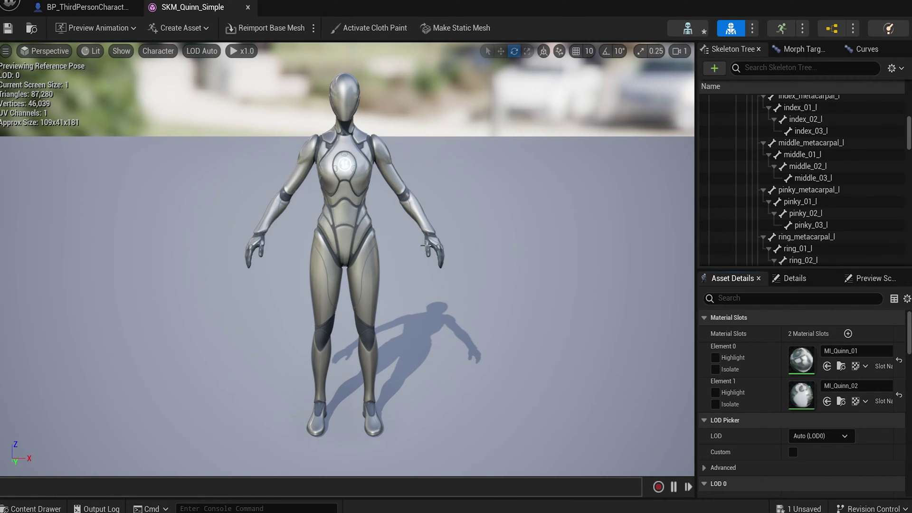
{"action": "scroll", "coordinate": [795, 214], "scroll_direction": "down", "scroll_amount": 5}
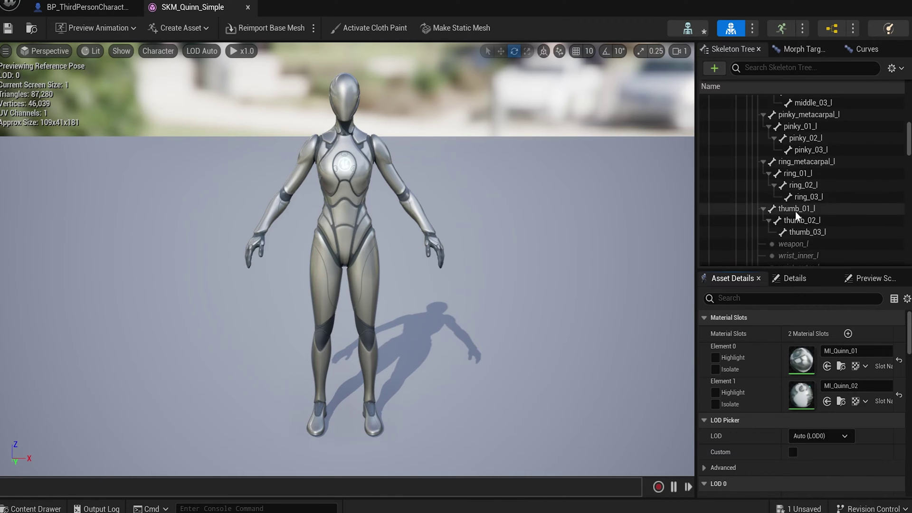
{"action": "scroll", "coordinate": [795, 207], "scroll_direction": "down", "scroll_amount": 8}
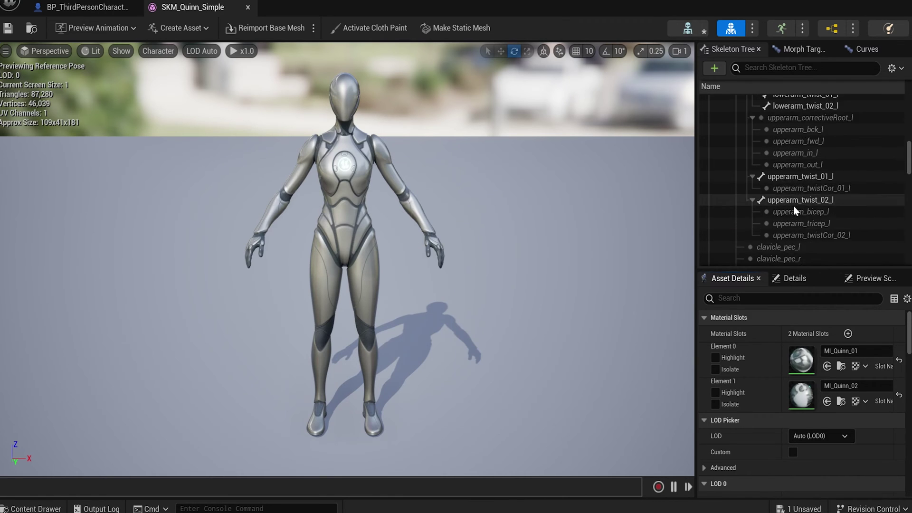
{"action": "left_click", "coordinate": [786, 217]}
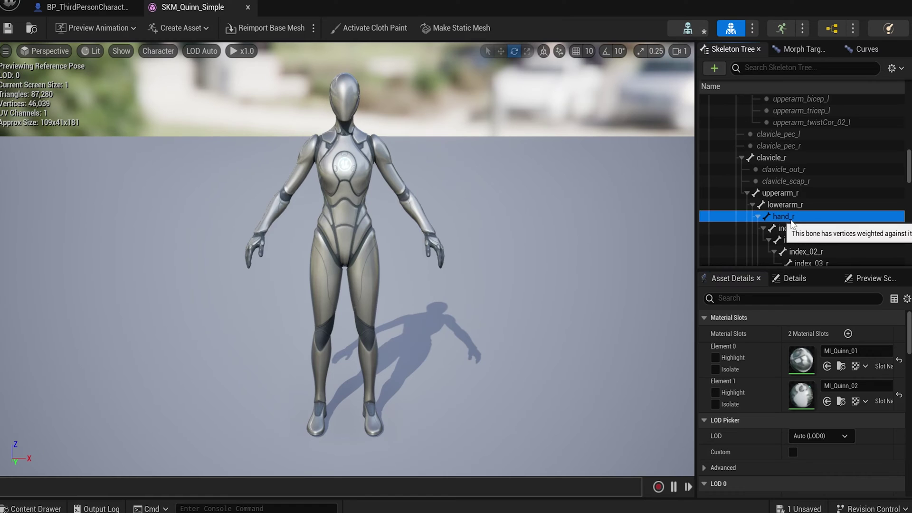
{"action": "right_click", "coordinate": [786, 218]}
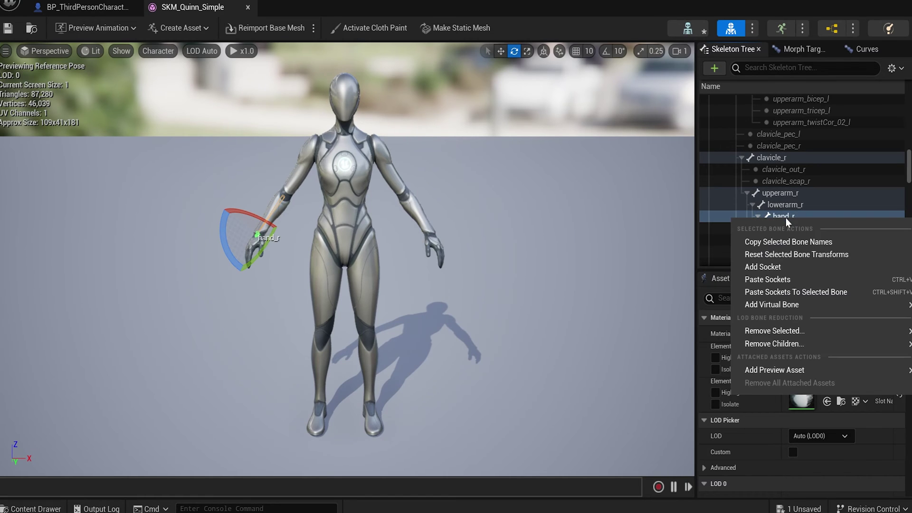
{"action": "left_click", "coordinate": [782, 266]}
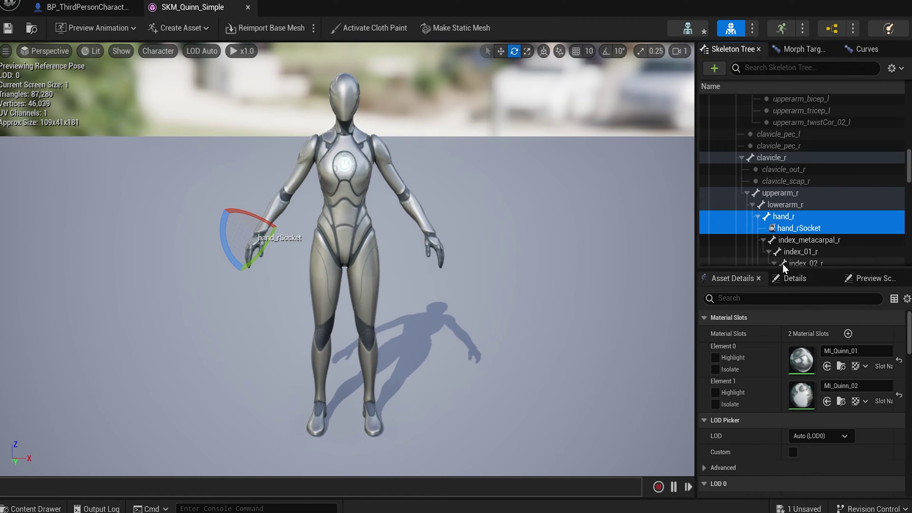
Step: Rename the new socket under hand_r as rightsocket
{"action": "right_click", "coordinate": [798, 227]}
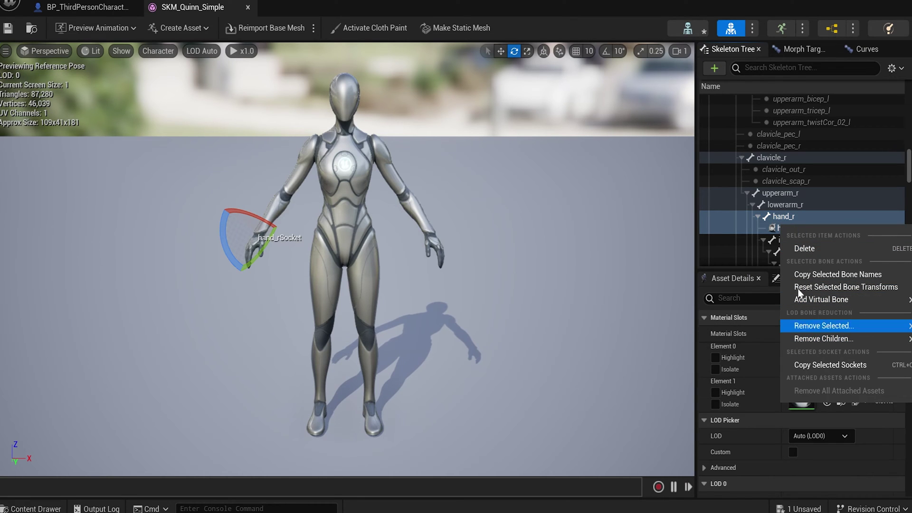
{"action": "left_click", "coordinate": [773, 223]}
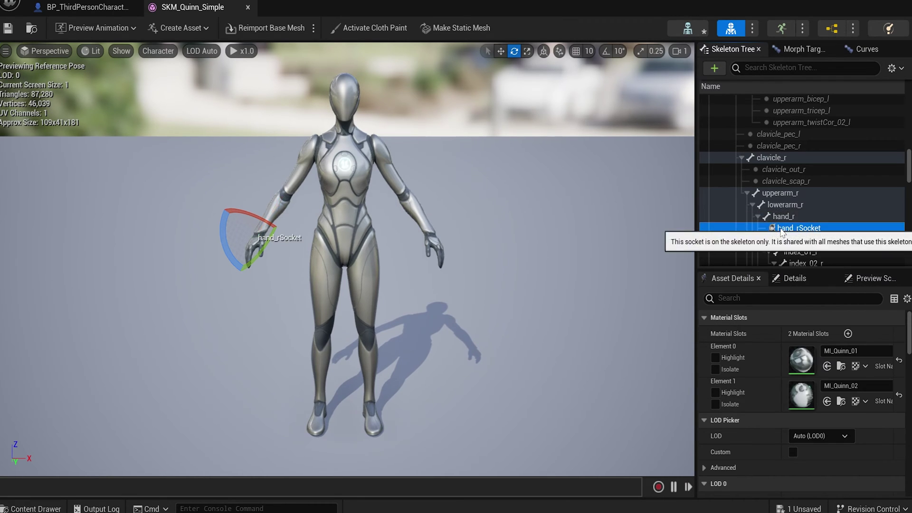
{"action": "right_click", "coordinate": [780, 228]}
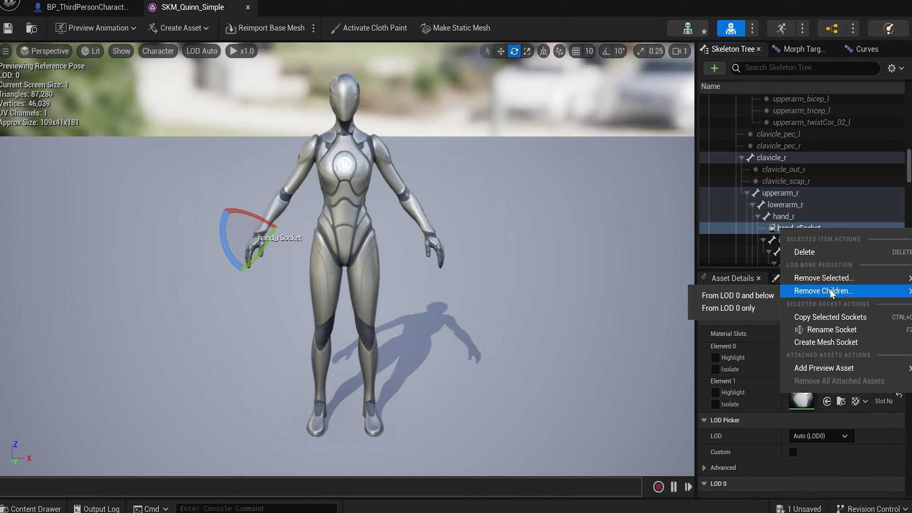
{"action": "left_click", "coordinate": [832, 329]}
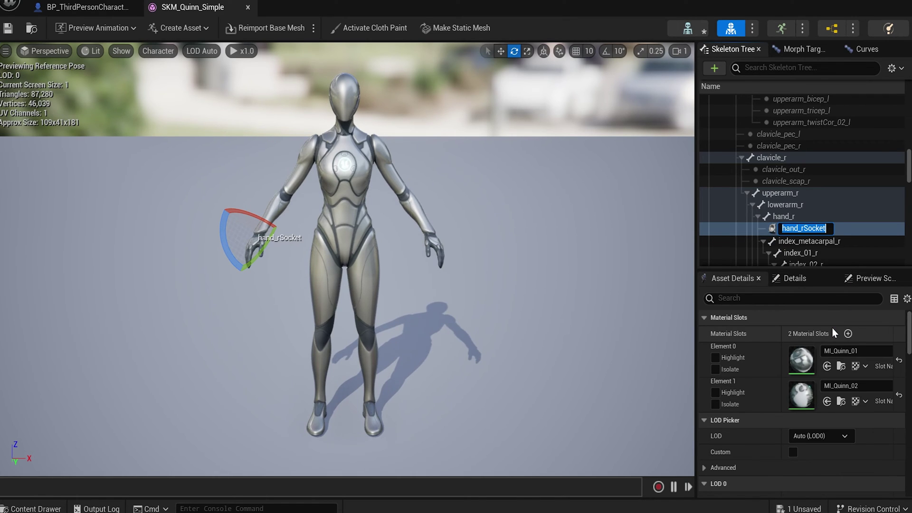
{"action": "type", "text": "rightsock"}
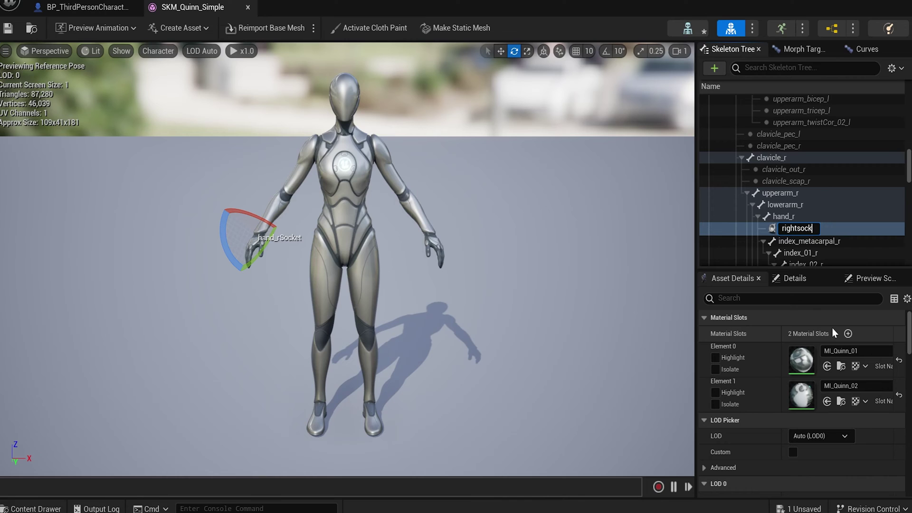
{"action": "type", "text": "et"}
{"action": "key", "text": "Return"}
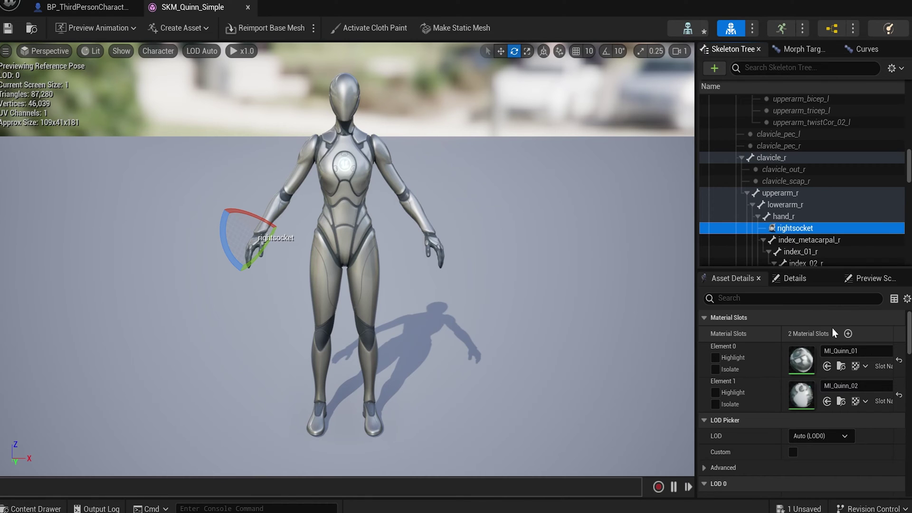
Step: Add a socket to the hand_l bone in the skeleton tree
{"action": "scroll", "coordinate": [846, 209], "scroll_direction": "up", "scroll_amount": 5}
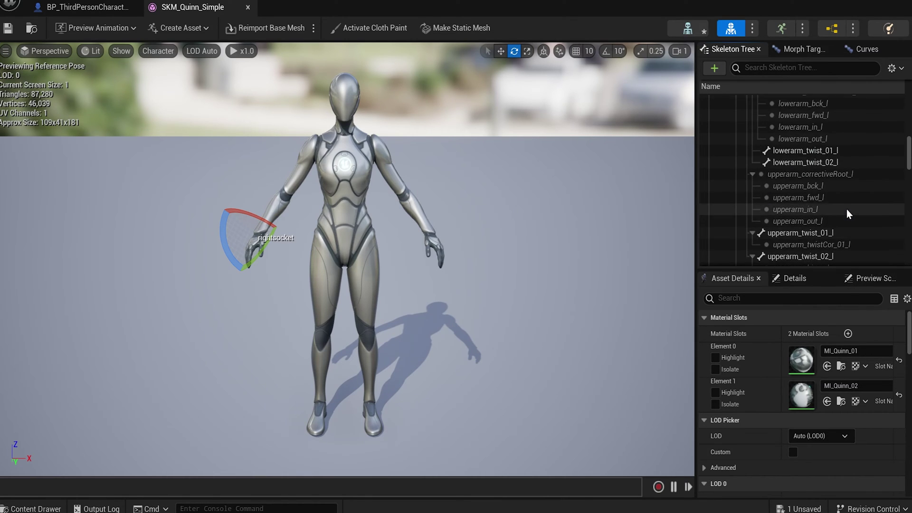
{"action": "scroll", "coordinate": [847, 210], "scroll_direction": "up", "scroll_amount": 6}
{"action": "scroll", "coordinate": [837, 197], "scroll_direction": "up", "scroll_amount": 2}
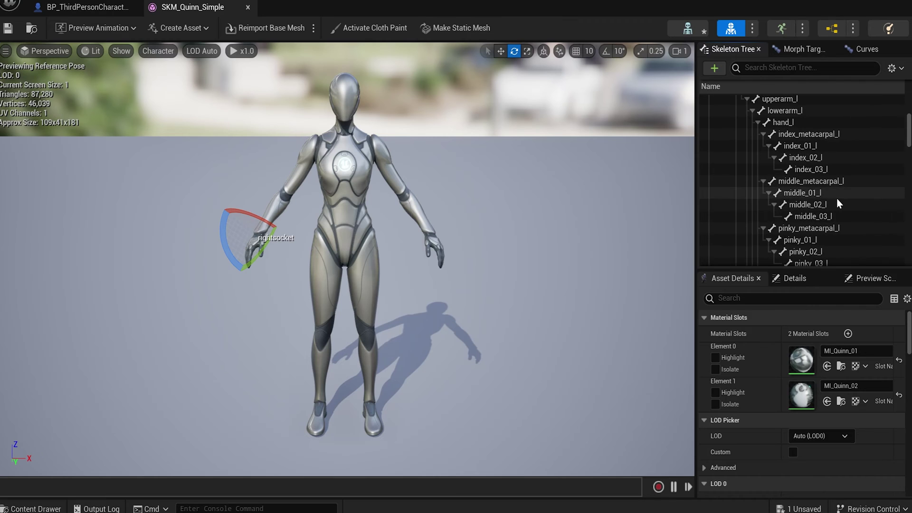
{"action": "scroll", "coordinate": [837, 198], "scroll_direction": "up", "scroll_amount": 4}
{"action": "scroll", "coordinate": [794, 226], "scroll_direction": "down", "scroll_amount": 2}
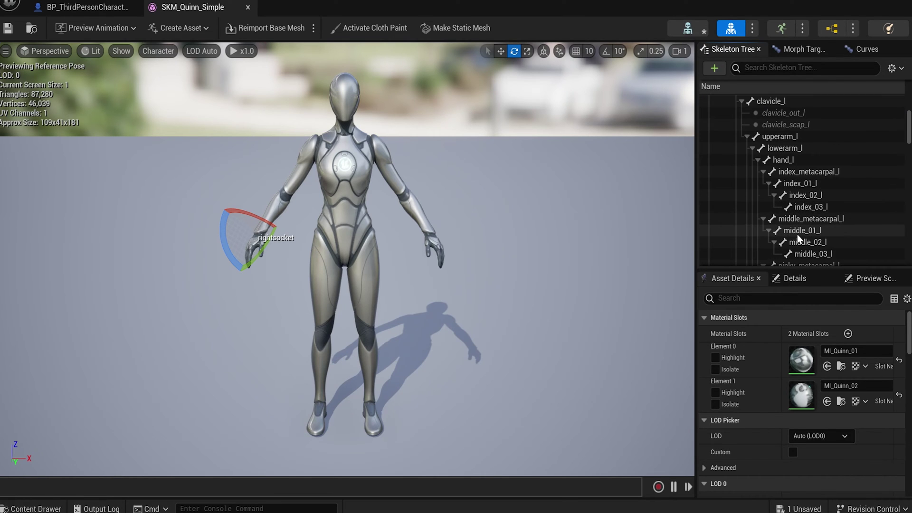
{"action": "scroll", "coordinate": [799, 236], "scroll_direction": "down", "scroll_amount": 2}
{"action": "scroll", "coordinate": [808, 242], "scroll_direction": "up", "scroll_amount": 2}
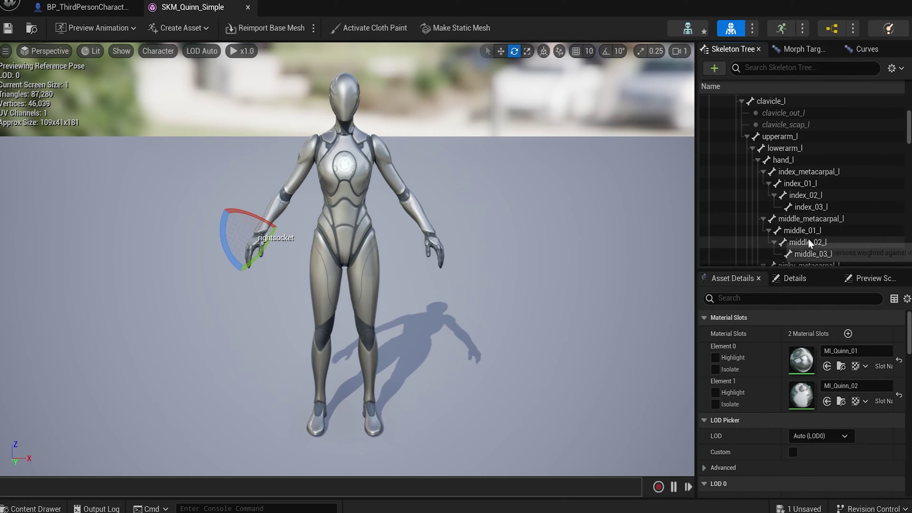
{"action": "left_click", "coordinate": [780, 160]}
{"action": "right_click", "coordinate": [780, 158]}
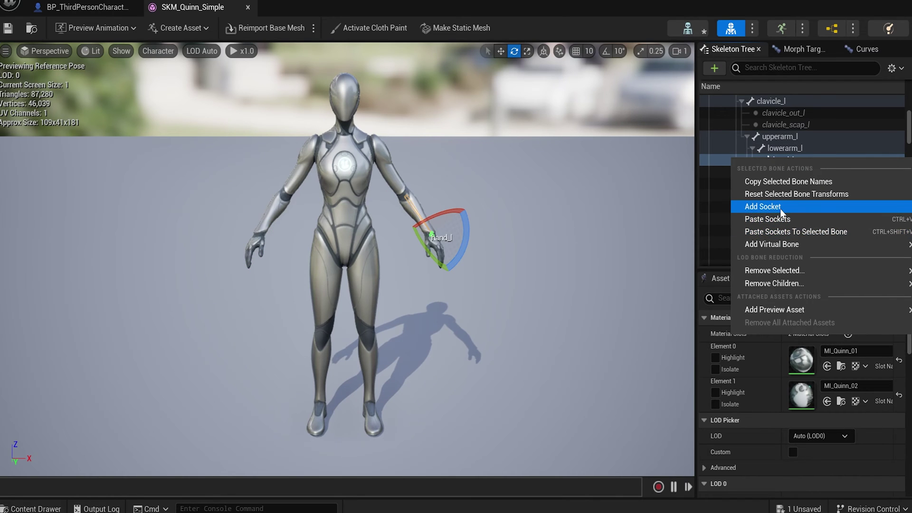
{"action": "left_click", "coordinate": [782, 207]}
Step: Rename the new socket under hand_l as leftsocket and save the asset
{"action": "right_click", "coordinate": [795, 172]}
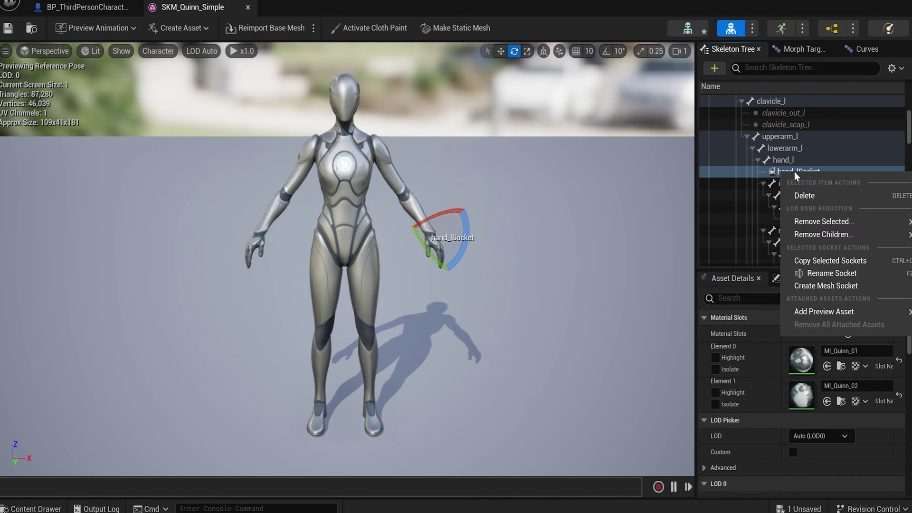
{"action": "left_click", "coordinate": [829, 273]}
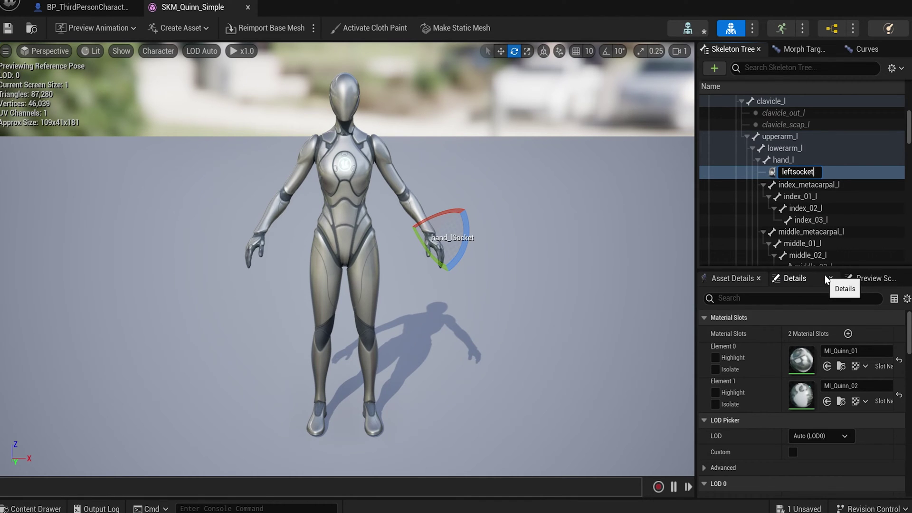
{"action": "key", "text": "Return"}
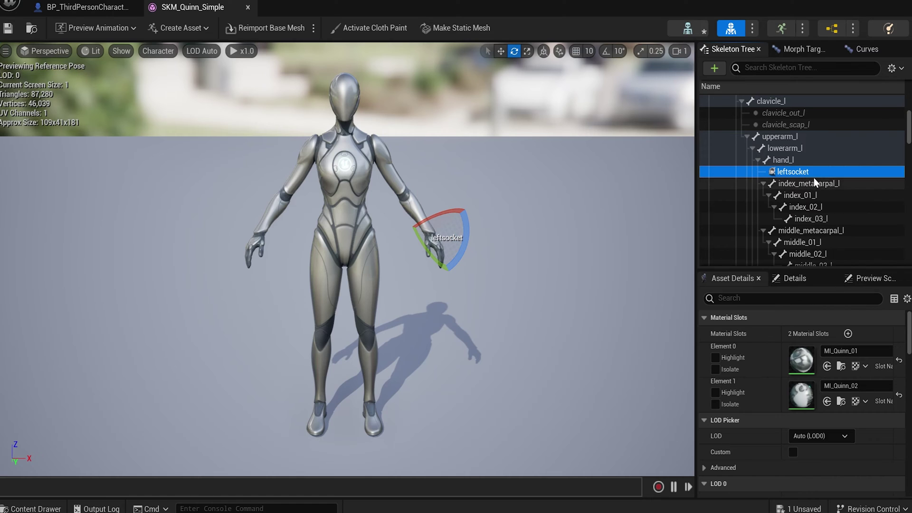
{"action": "left_click", "coordinate": [7, 31]}
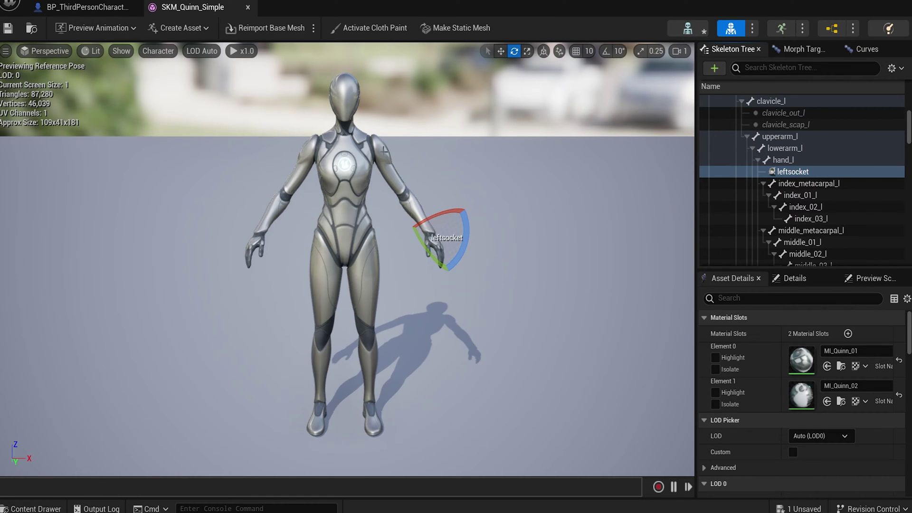
Step: Look through the skeleton tree and around the character for a bone suited to a back socket
{"action": "scroll", "coordinate": [384, 152], "scroll_direction": "up", "scroll_amount": 3}
{"action": "right_click_drag", "start_coordinate": [384, 152], "coordinate": [402, 189]}
{"action": "key", "text": "s"}
{"action": "scroll", "coordinate": [786, 172], "scroll_direction": "down", "scroll_amount": 5}
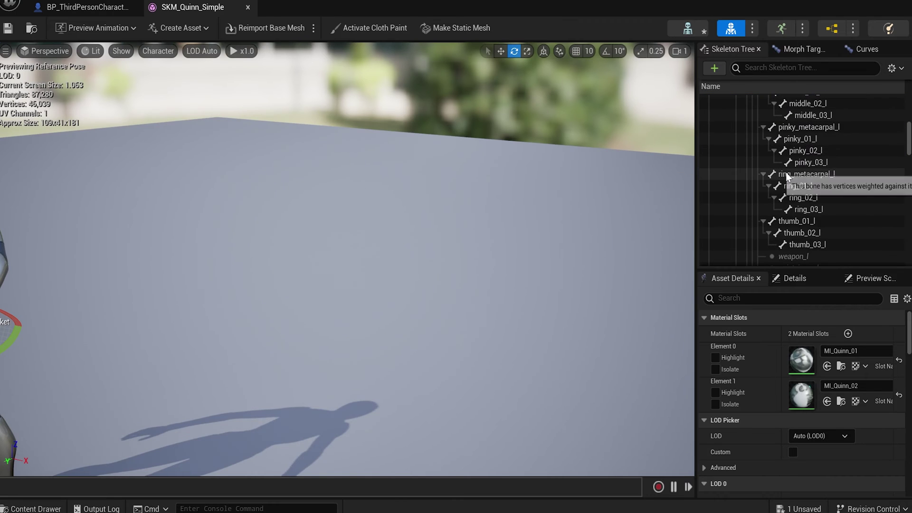
{"action": "scroll", "coordinate": [786, 174], "scroll_direction": "down", "scroll_amount": 10}
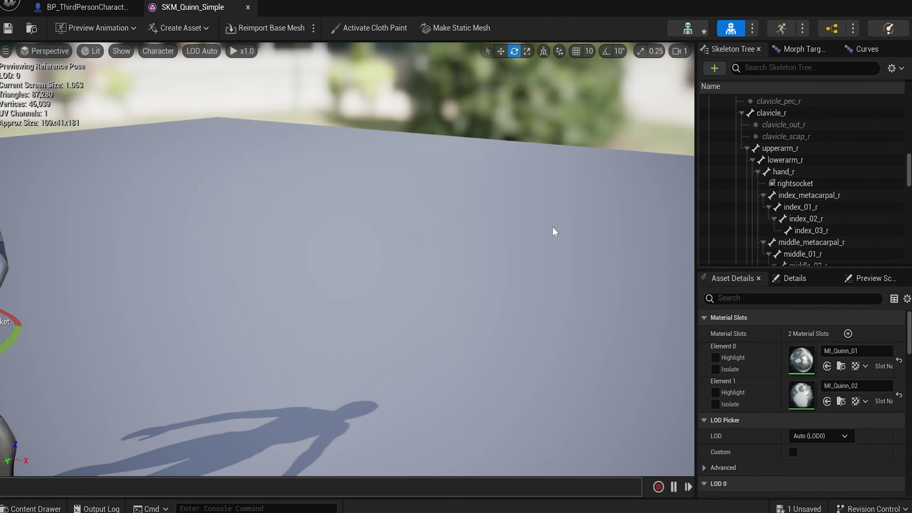
{"action": "right_click_drag", "start_coordinate": [554, 231], "coordinate": [542, 230]}
{"action": "scroll", "coordinate": [780, 189], "scroll_direction": "down", "scroll_amount": 6}
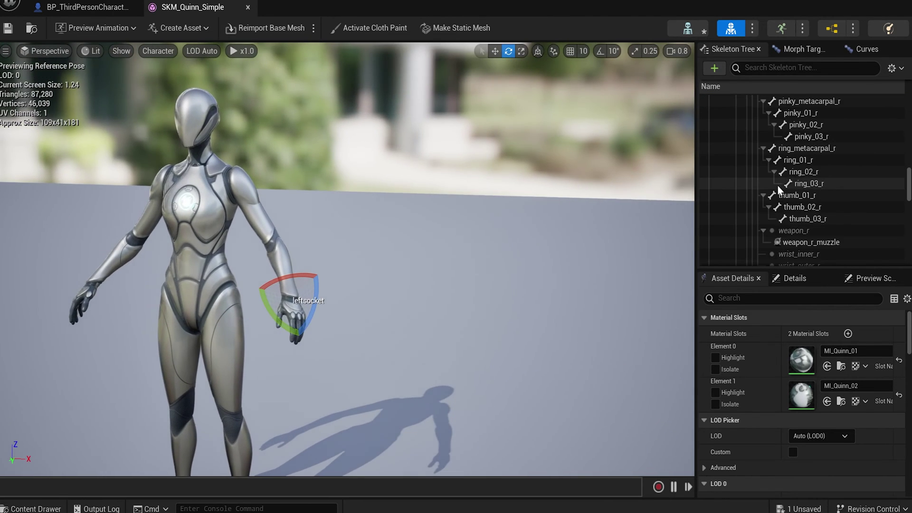
{"action": "scroll", "coordinate": [778, 186], "scroll_direction": "down", "scroll_amount": 10}
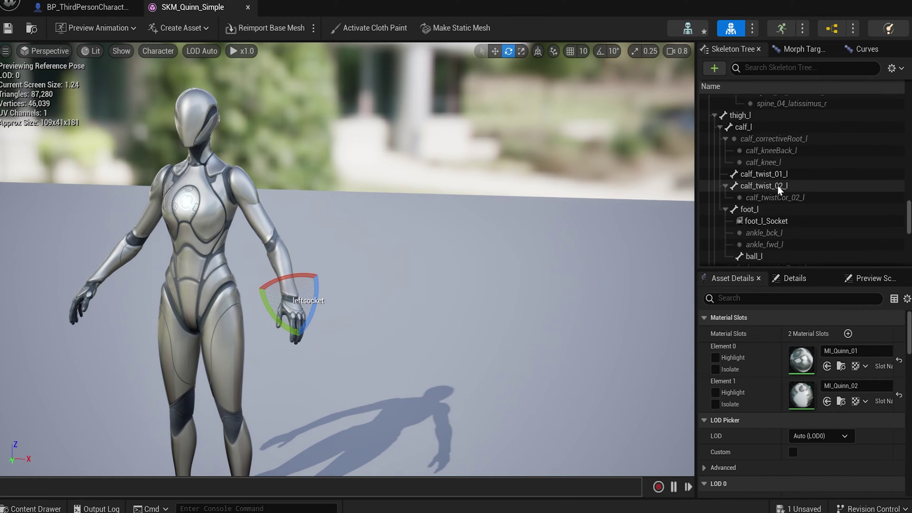
{"action": "scroll", "coordinate": [778, 186], "scroll_direction": "down", "scroll_amount": 10}
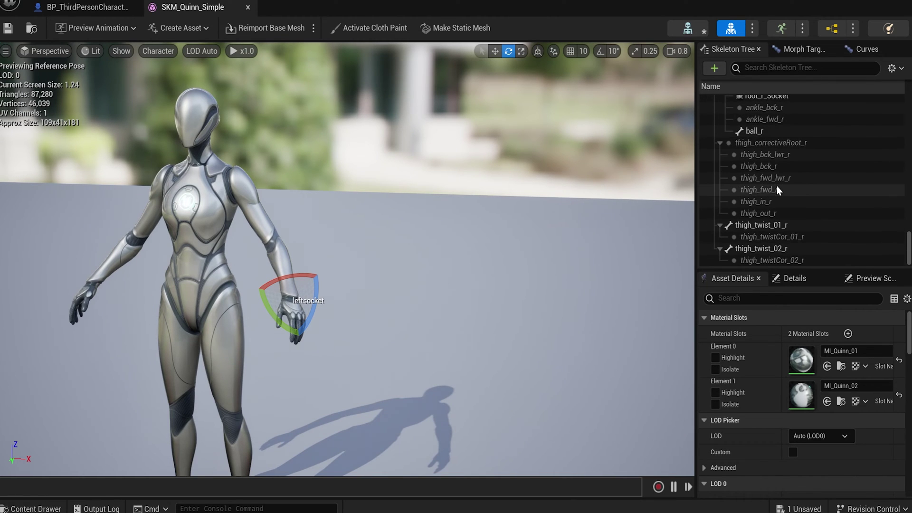
{"action": "scroll", "coordinate": [777, 189], "scroll_direction": "up", "scroll_amount": 20}
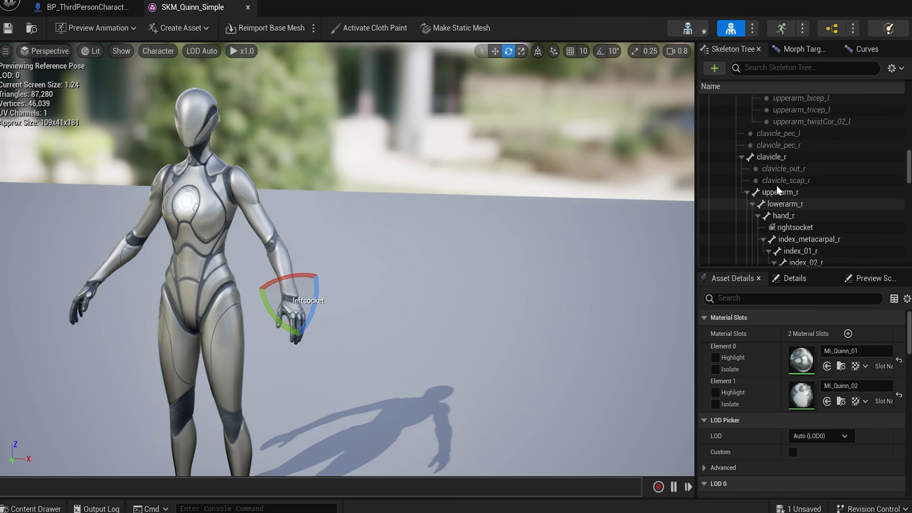
{"action": "scroll", "coordinate": [778, 189], "scroll_direction": "up", "scroll_amount": 15}
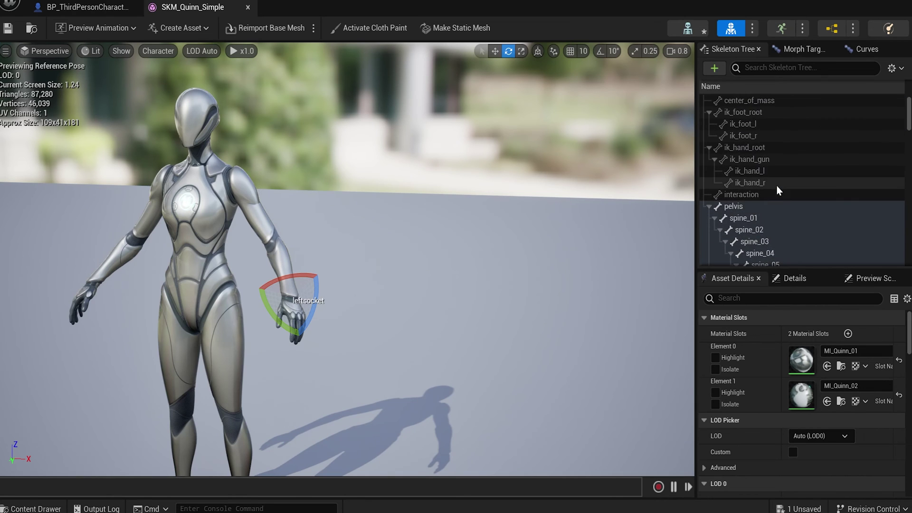
{"action": "scroll", "coordinate": [777, 187], "scroll_direction": "down", "scroll_amount": 3}
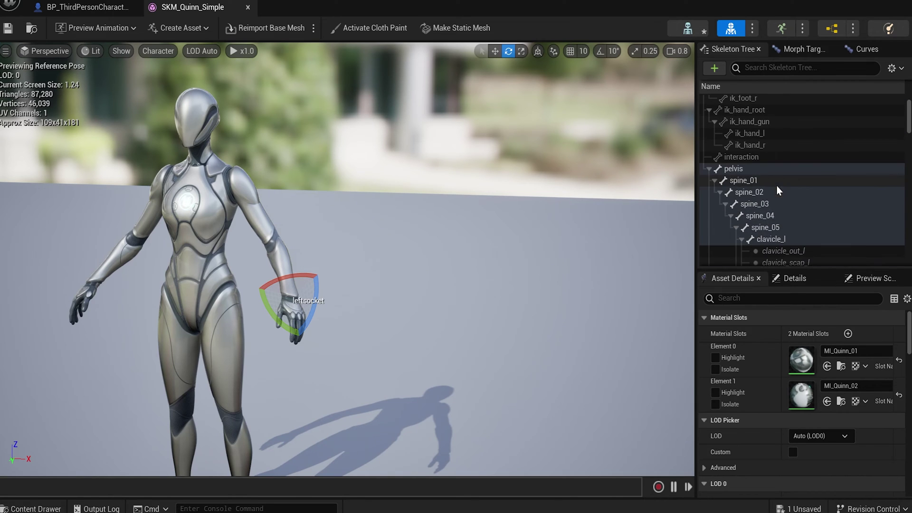
Step: Compare the spine_03 and spine_05 bones on the character and add a socket to spine_05
{"action": "left_click", "coordinate": [766, 227]}
{"action": "key", "text": "f"}
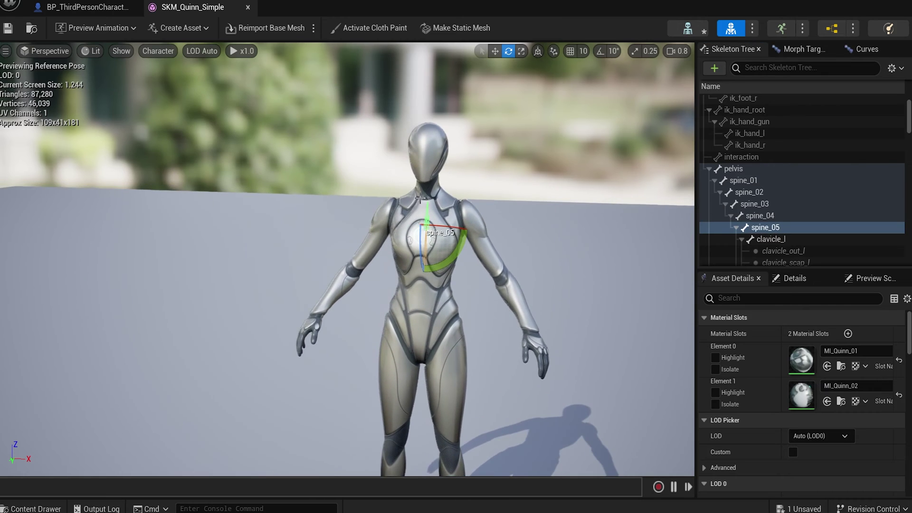
{"action": "left_click", "coordinate": [743, 203]}
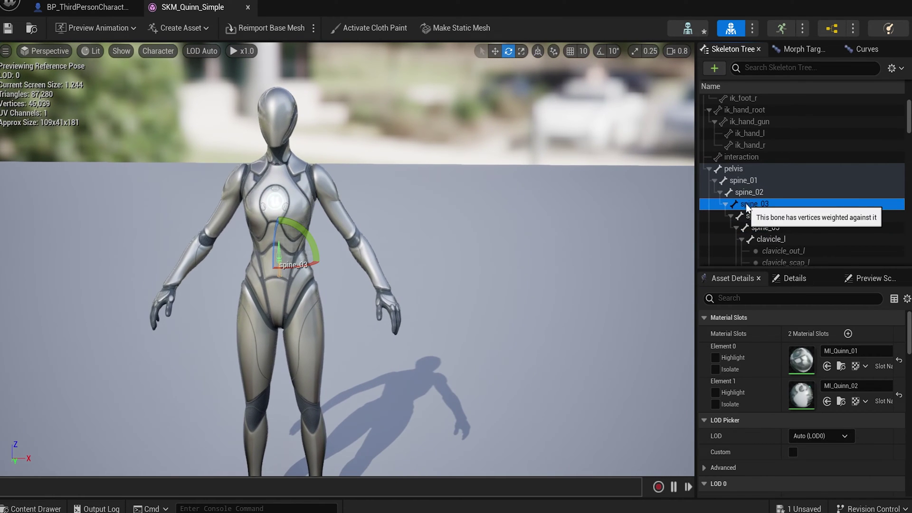
{"action": "left_click", "coordinate": [764, 228]}
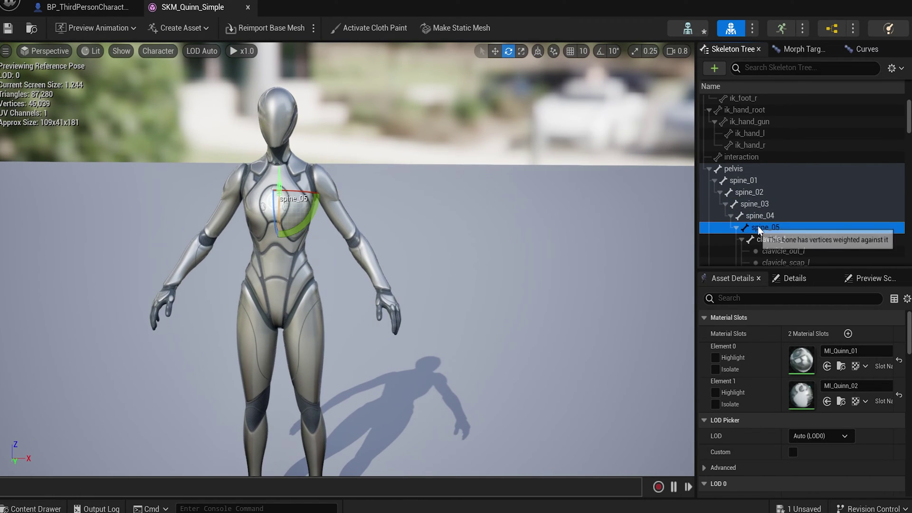
{"action": "right_click", "coordinate": [758, 228]}
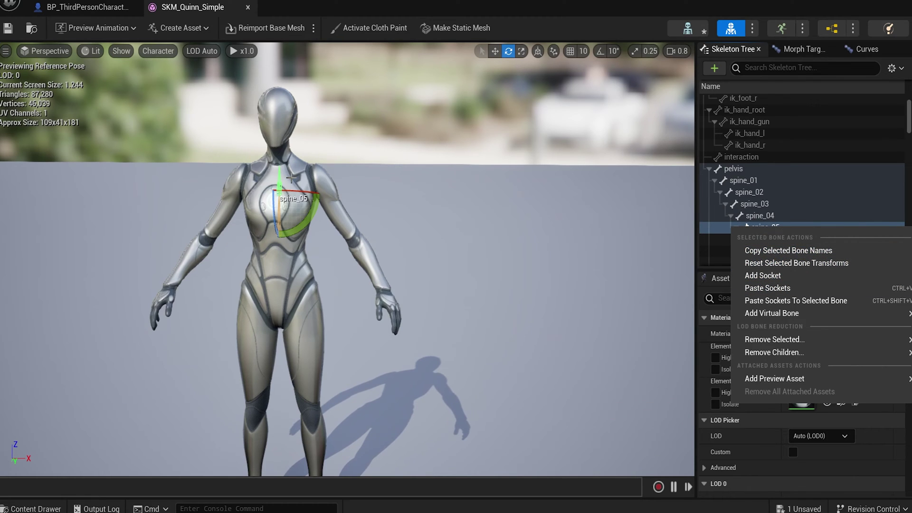
{"action": "left_click", "coordinate": [771, 277]}
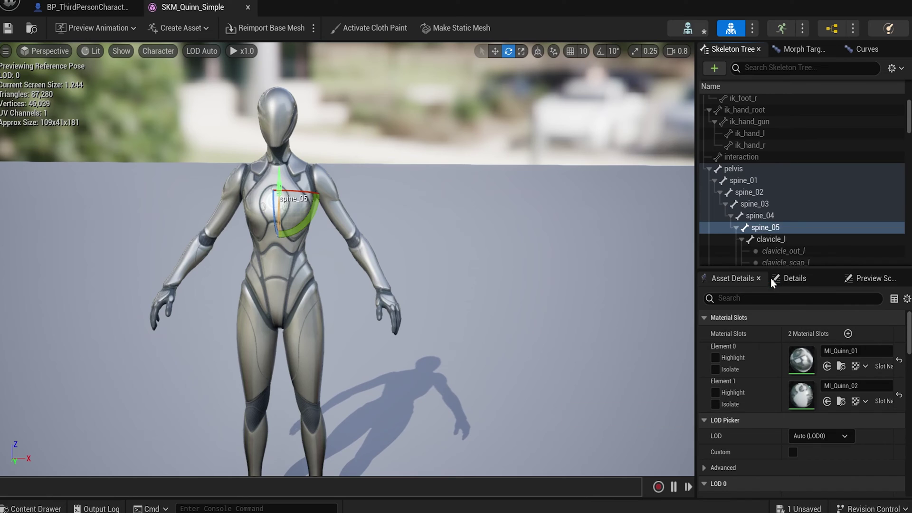
Step: Rename the new socket under spine_05 as backsocket and save the asset
{"action": "left_click", "coordinate": [782, 241]}
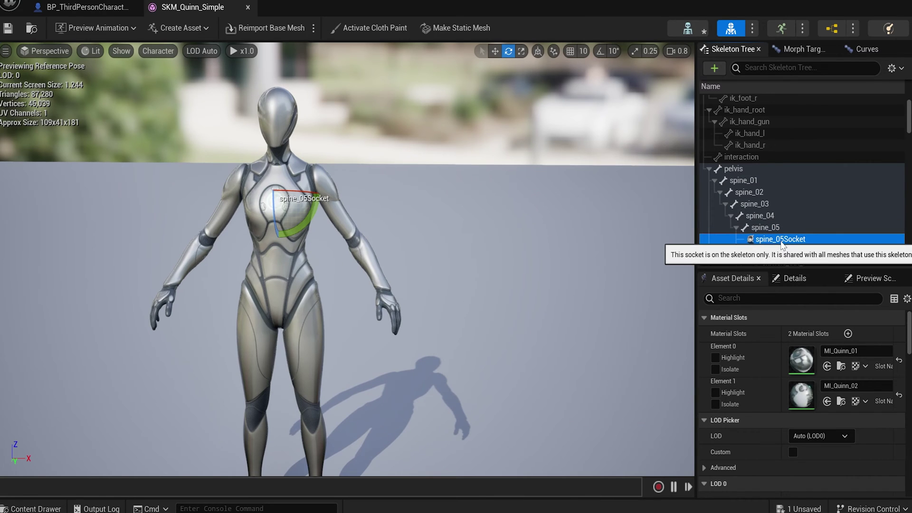
{"action": "right_click", "coordinate": [782, 243]}
{"action": "left_click", "coordinate": [822, 342]}
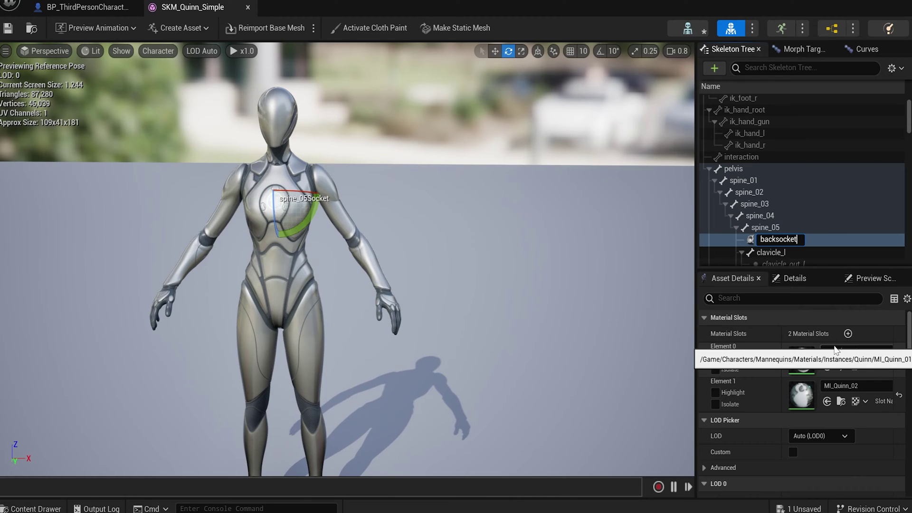
{"action": "type", "text": "backsocket"}
{"action": "key", "text": "Return"}
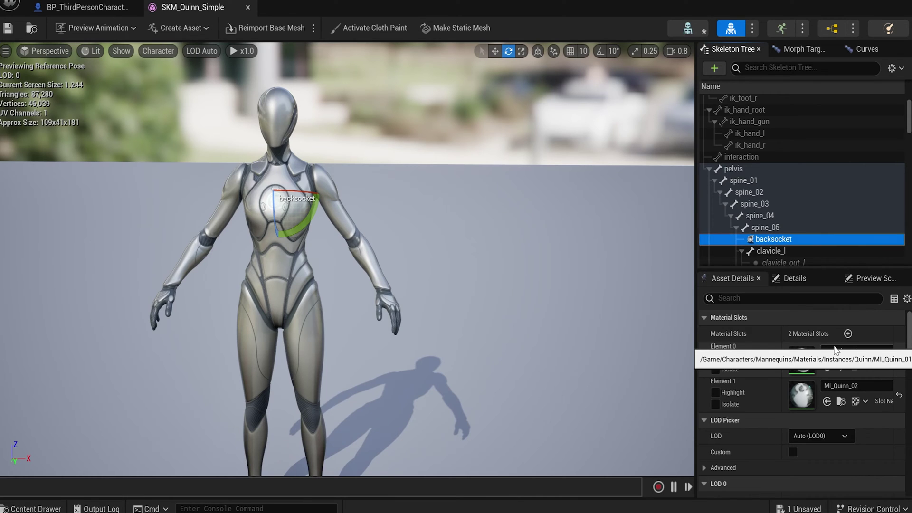
{"action": "left_click", "coordinate": [8, 29]}
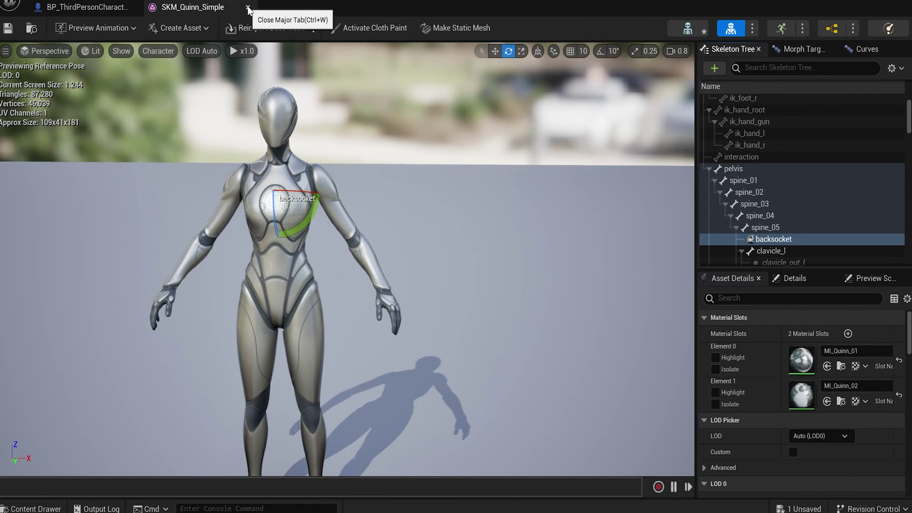
Step: Close the SKM_Quinn_Simple asset and show the character in the BP_ThirdPersonCharacter blueprint's 3D viewport
{"action": "left_click", "coordinate": [248, 8]}
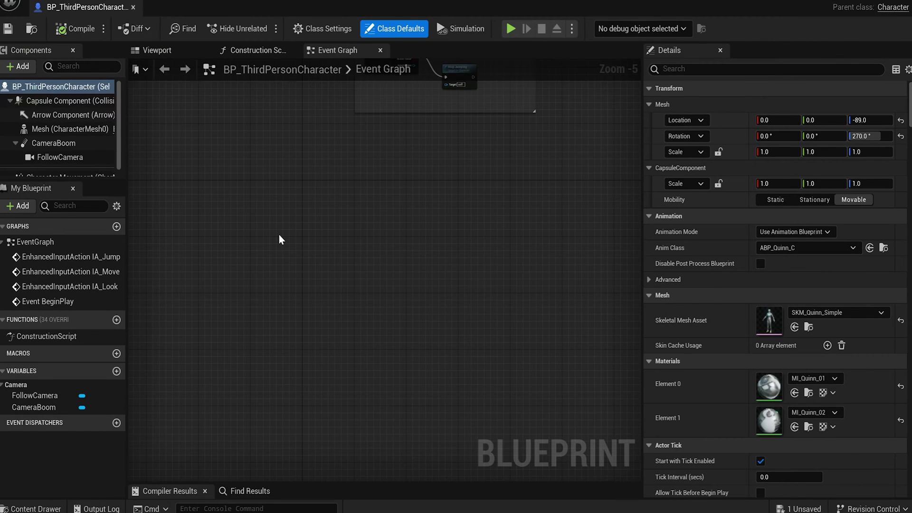
{"action": "scroll", "coordinate": [279, 236], "scroll_direction": "down", "scroll_amount": 7}
{"action": "right_click_drag", "start_coordinate": [279, 237], "coordinate": [368, 387]}
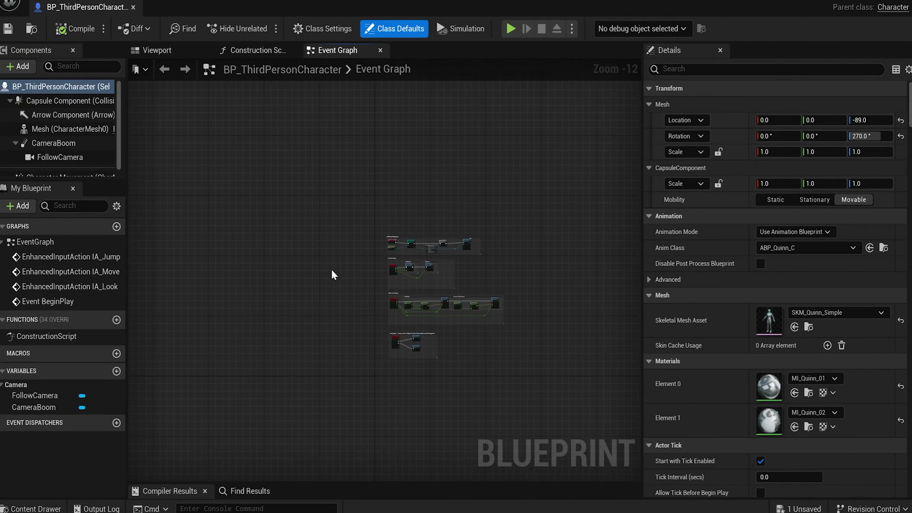
{"action": "left_click", "coordinate": [153, 51]}
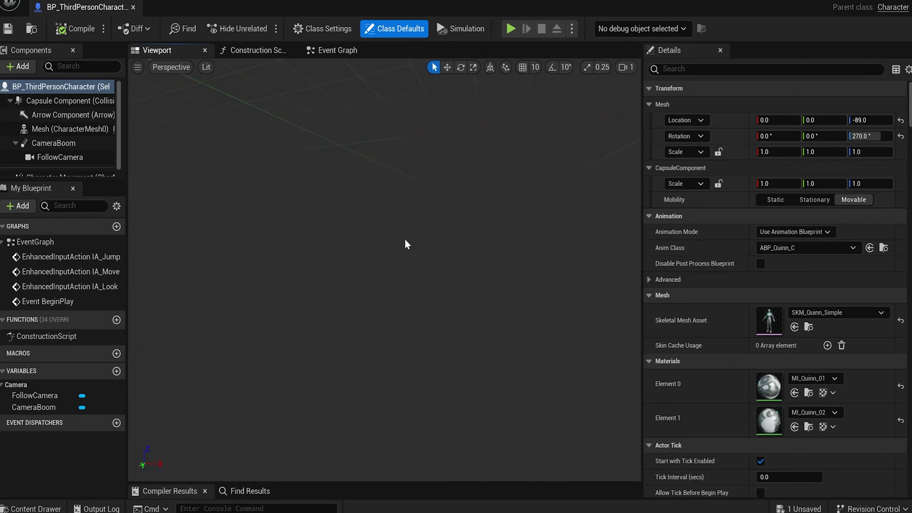
{"action": "right_click_drag", "start_coordinate": [405, 240], "coordinate": [399, 240]}
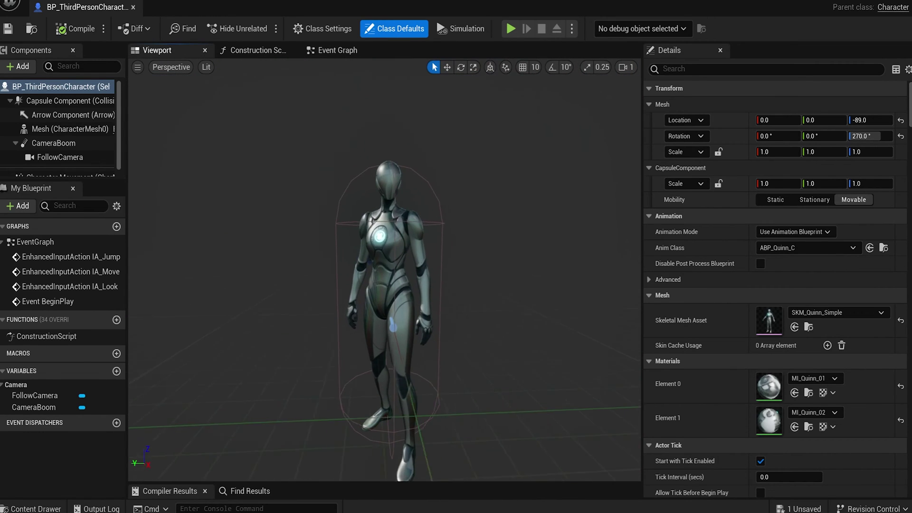
{"action": "right_click_drag", "start_coordinate": [490, 347], "coordinate": [494, 351]}
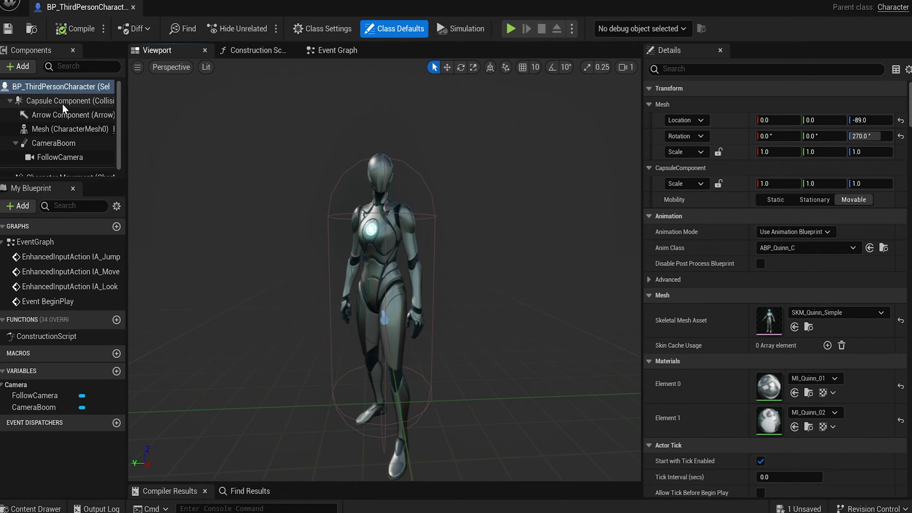
{"action": "scroll", "coordinate": [55, 140], "scroll_direction": "down", "scroll_amount": 1}
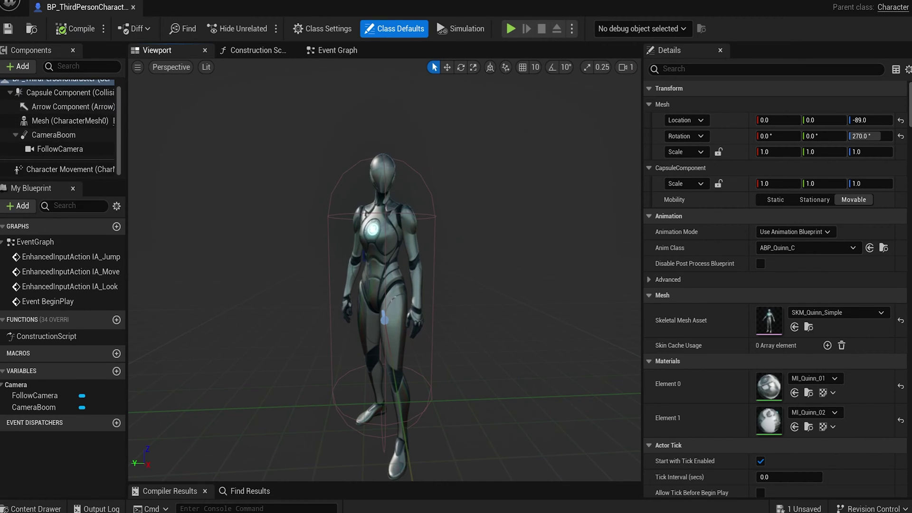
Step: Add a Static Mesh component as a child of the character's Mesh (CharacterMesh0) component
{"action": "left_click", "coordinate": [421, 323]}
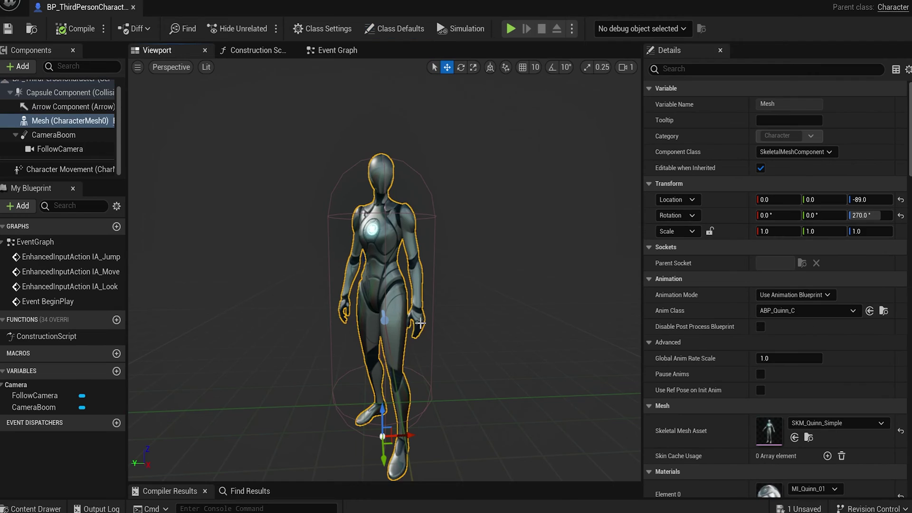
{"action": "left_click", "coordinate": [21, 67]}
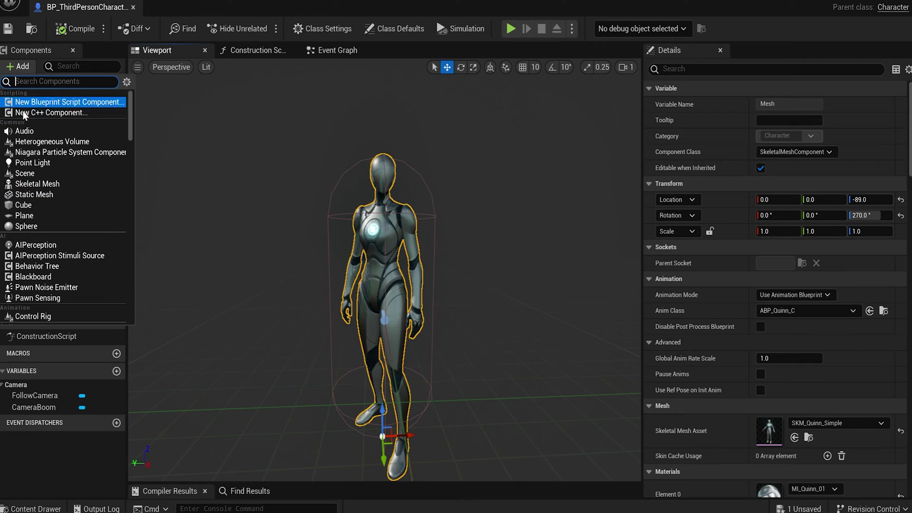
{"action": "left_click", "coordinate": [57, 194]}
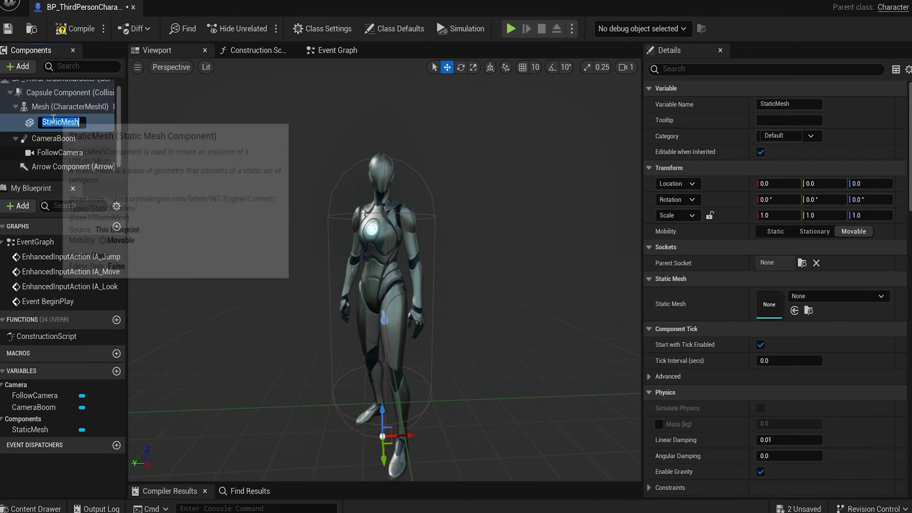
Step: Name the new Static Mesh component rightweapon and create a duplicate of it named leftweapon
{"action": "type", "text": "rightweapon"}
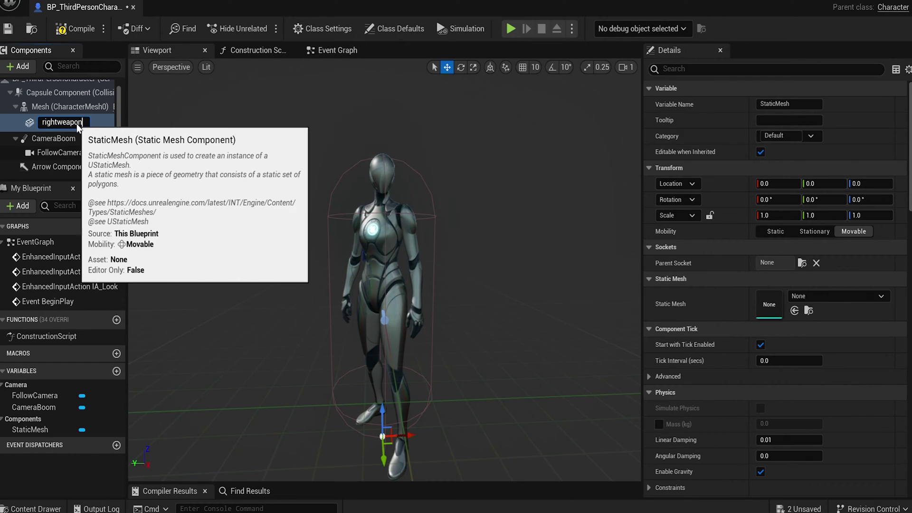
{"action": "left_click", "coordinate": [59, 141]}
{"action": "right_click", "coordinate": [64, 121]}
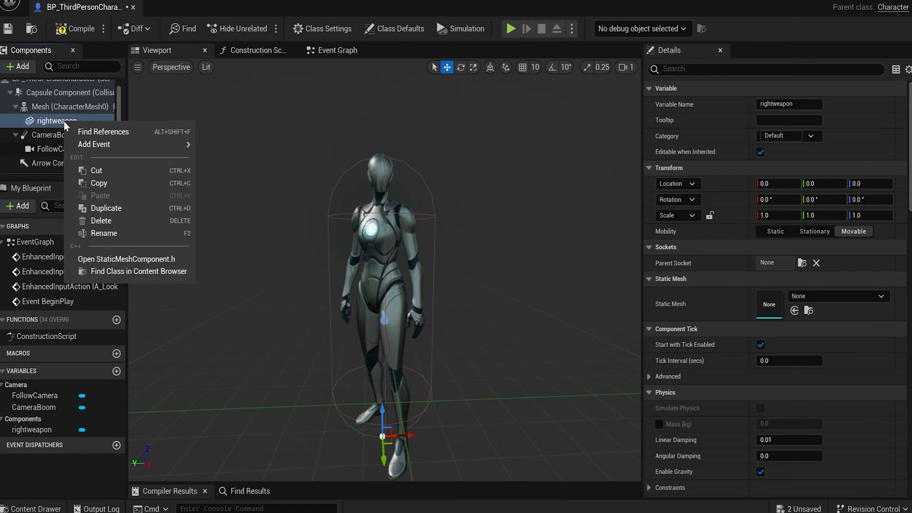
{"action": "left_click", "coordinate": [106, 208]}
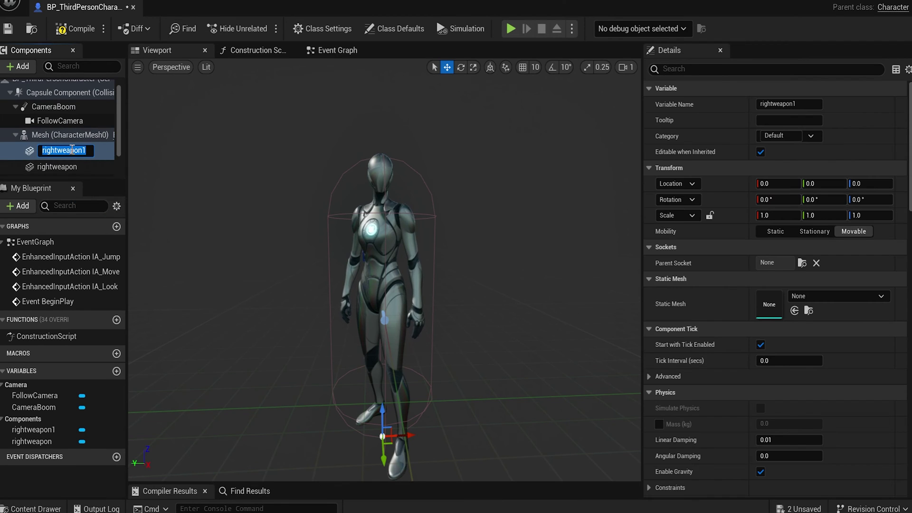
{"action": "key", "text": "BackSpace"}
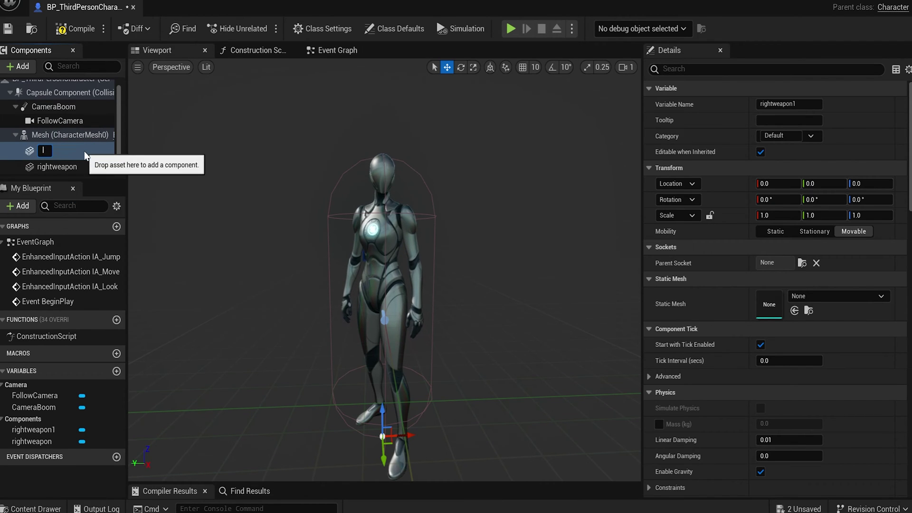
{"action": "type", "text": "leftwea"}
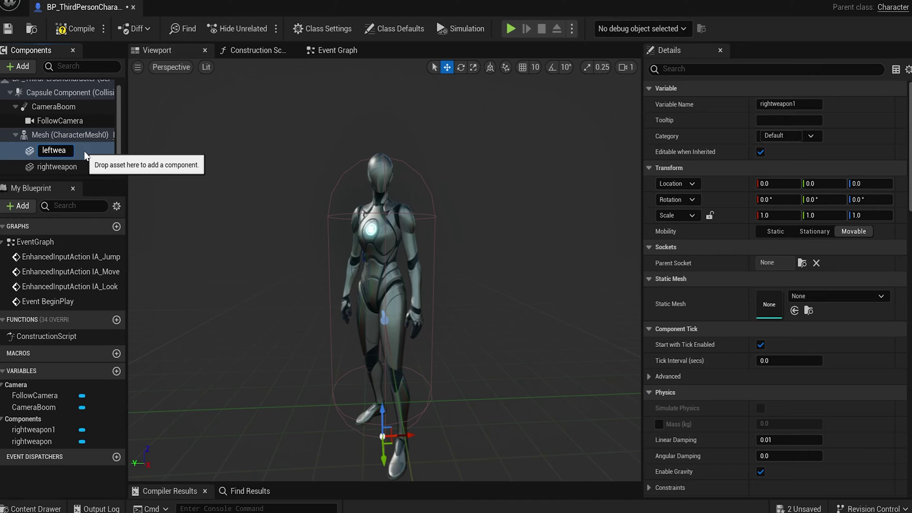
{"action": "type", "text": "pon"}
{"action": "key", "text": "Return"}
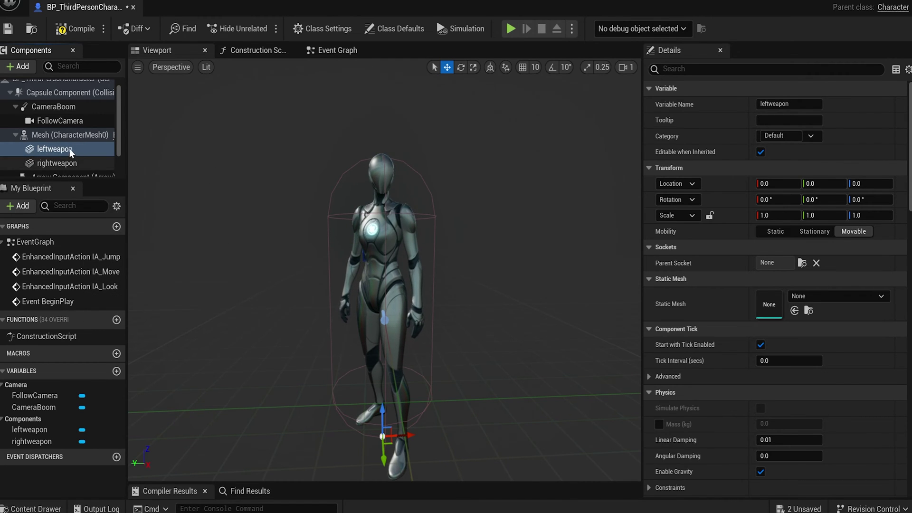
Step: Set the parent socket of leftweapon to leftsocket and that of rightweapon to rightsocket
{"action": "left_click", "coordinate": [69, 151]}
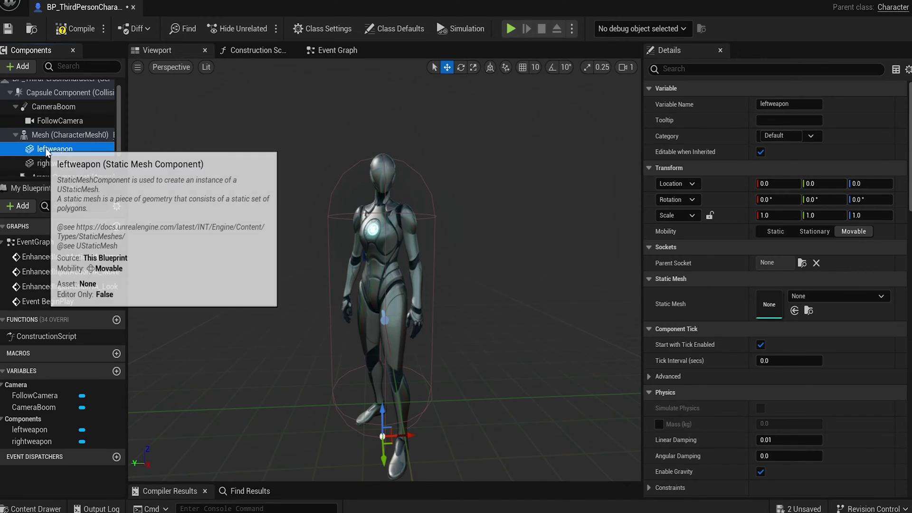
{"action": "left_click", "coordinate": [803, 264]}
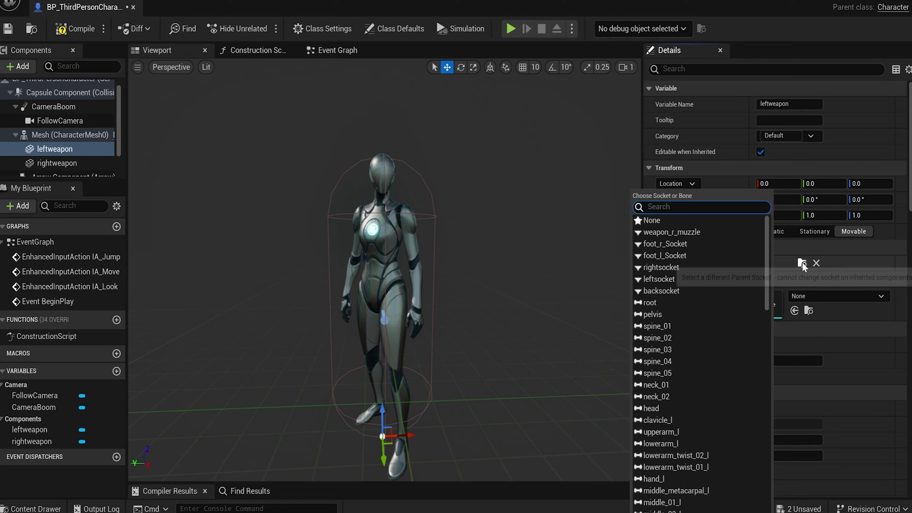
{"action": "left_click", "coordinate": [671, 278]}
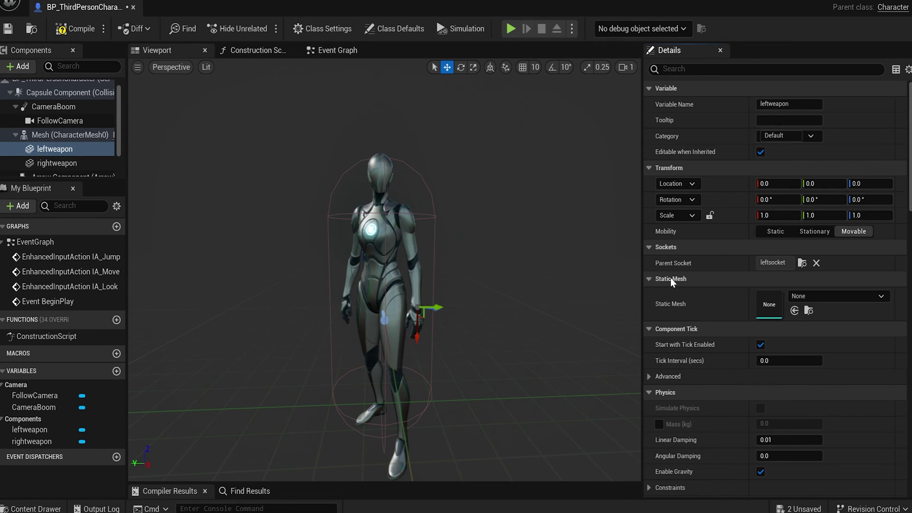
{"action": "left_click", "coordinate": [56, 164]}
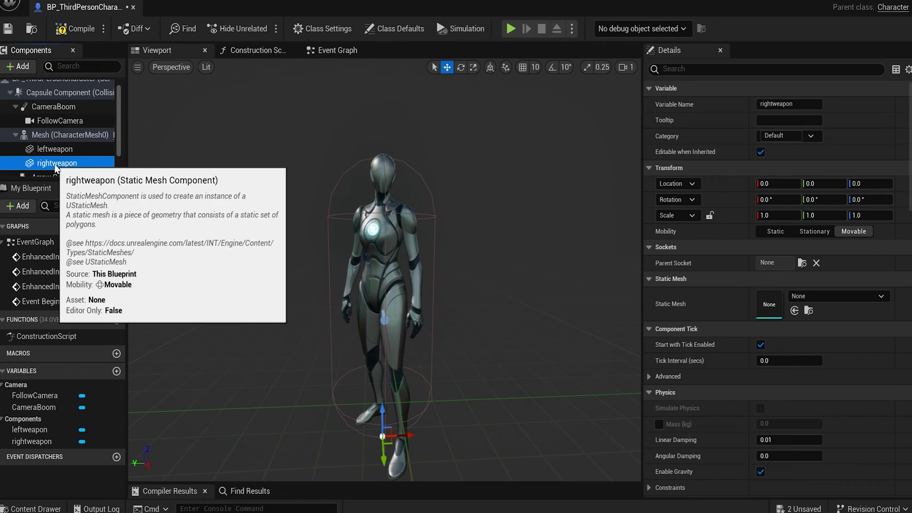
{"action": "left_click", "coordinate": [803, 265]}
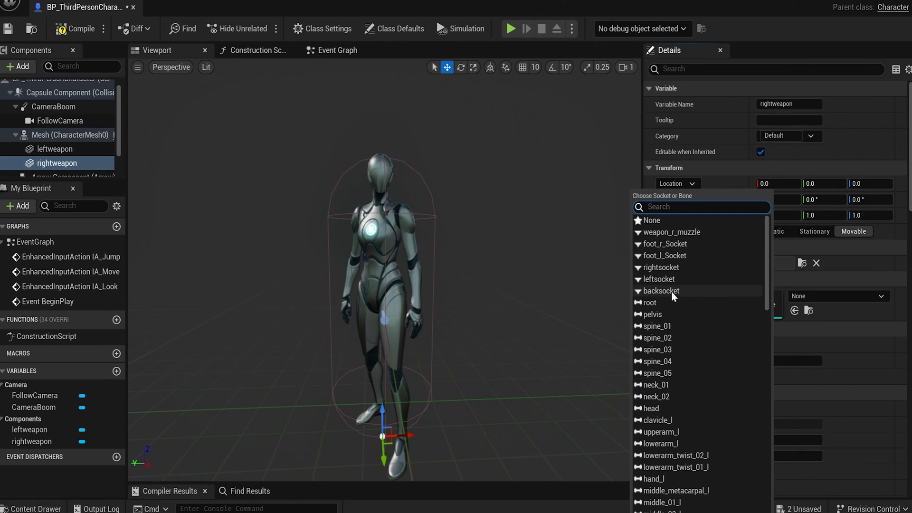
{"action": "left_click", "coordinate": [661, 267]}
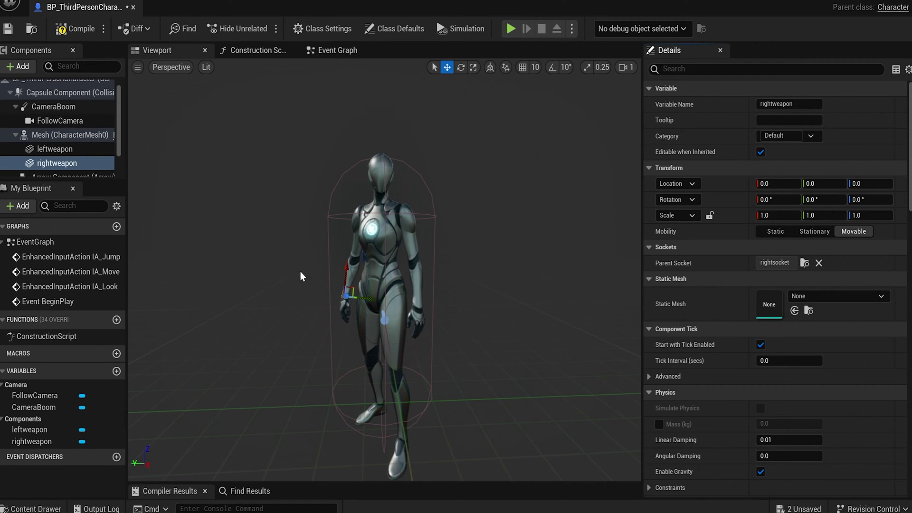
Step: Add a Static Mesh component under rightweapon and name it back1
{"action": "scroll", "coordinate": [64, 147], "scroll_direction": "down", "scroll_amount": 2}
{"action": "scroll", "coordinate": [64, 146], "scroll_direction": "up", "scroll_amount": 2}
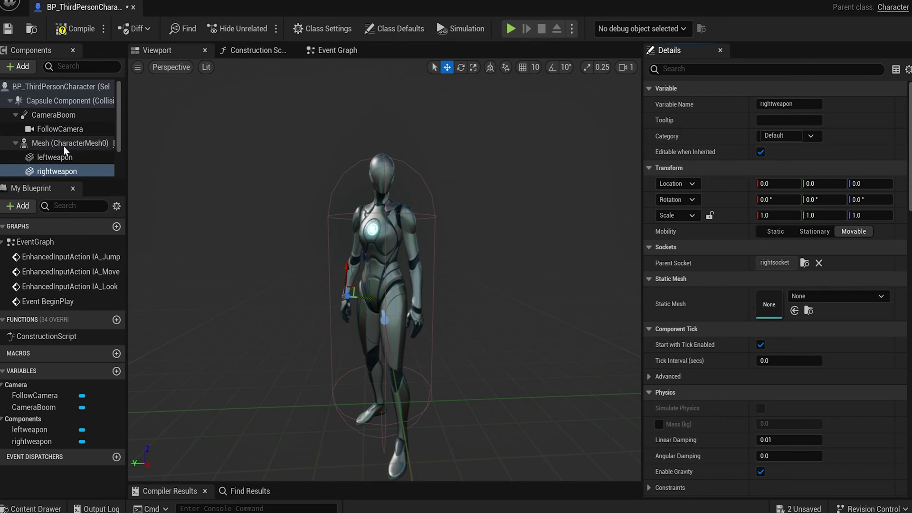
{"action": "scroll", "coordinate": [64, 146], "scroll_direction": "down", "scroll_amount": 1}
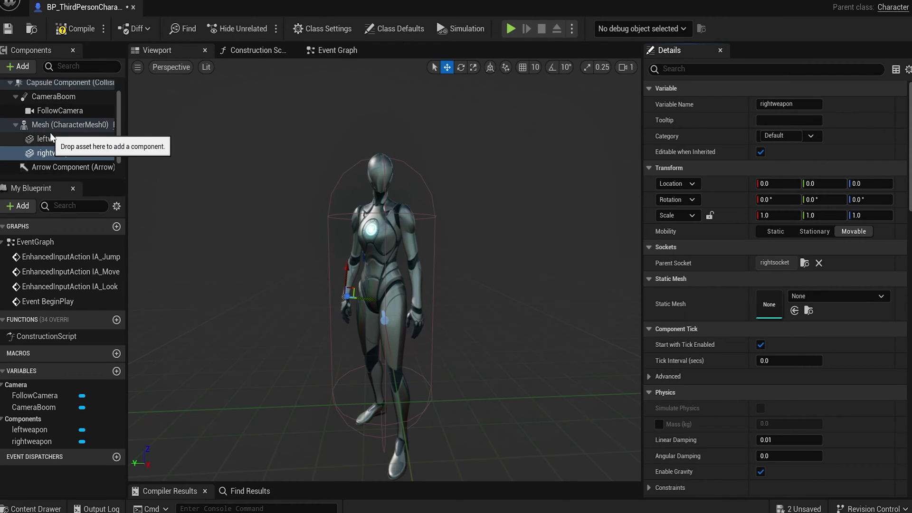
{"action": "left_click", "coordinate": [23, 63]}
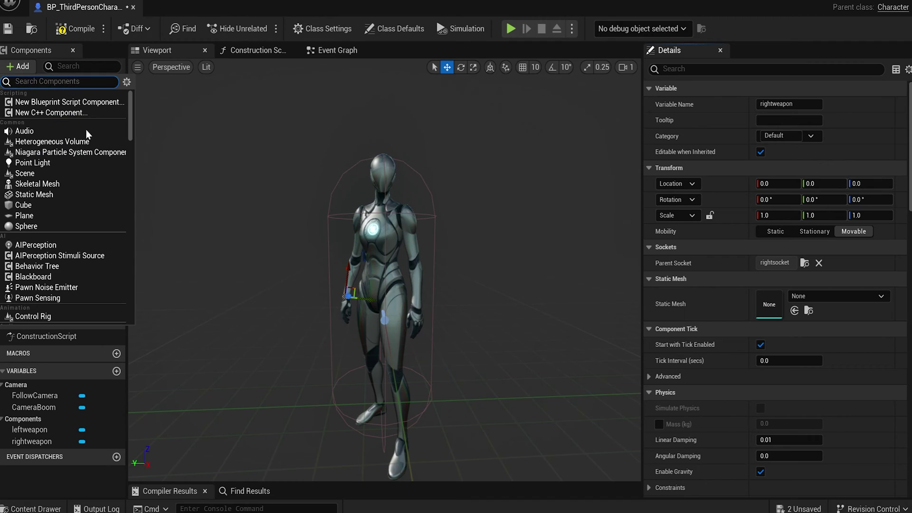
{"action": "left_click", "coordinate": [50, 190]}
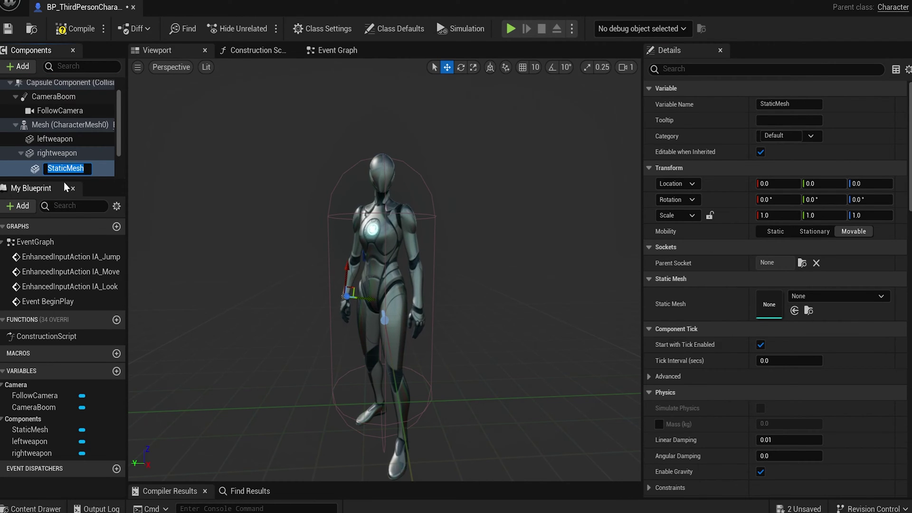
{"action": "key", "text": "BackSpace"}
{"action": "type", "text": "back1"}
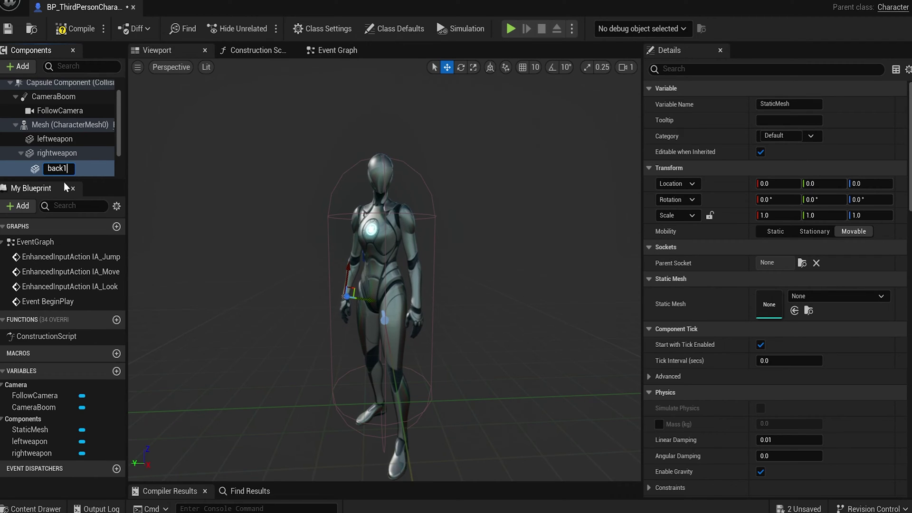
{"action": "key", "text": "Return"}
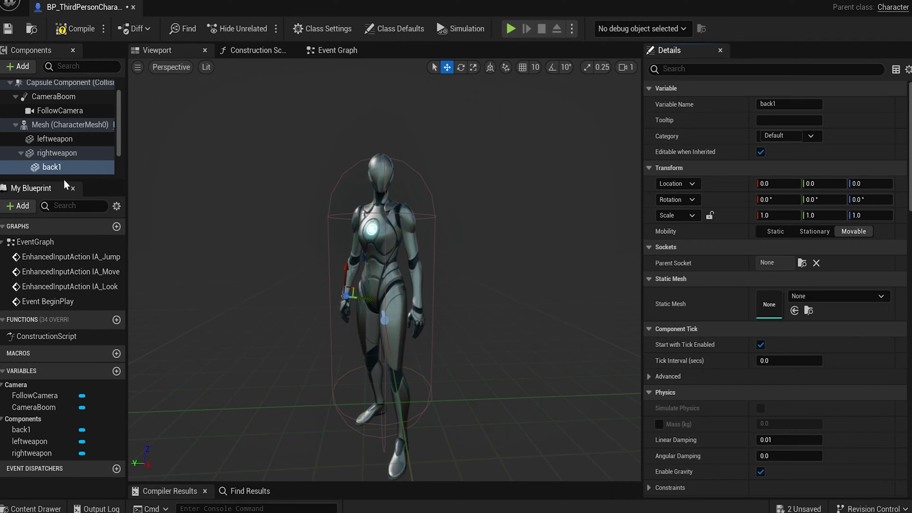
Step: Reparent back1 from rightweapon directly to the character's Mesh (CharacterMesh0) component
{"action": "right_click", "coordinate": [58, 163]}
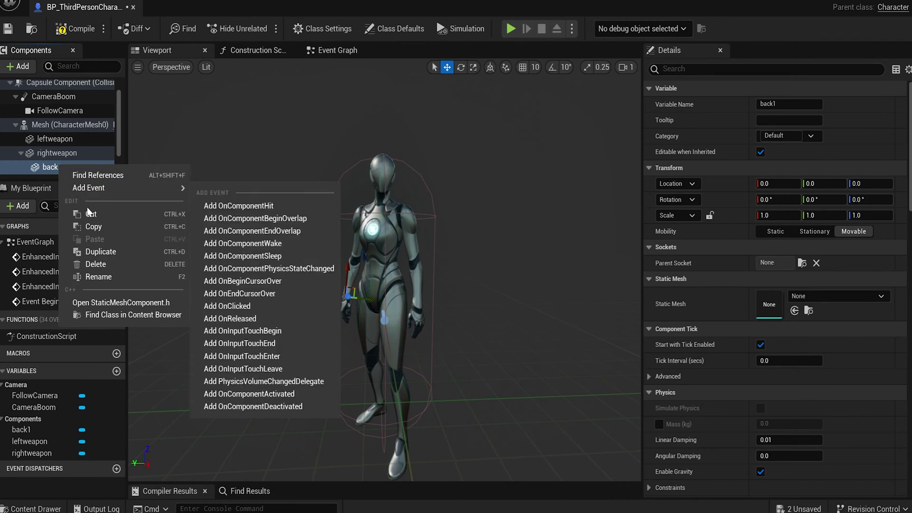
{"action": "left_click", "coordinate": [58, 169]}
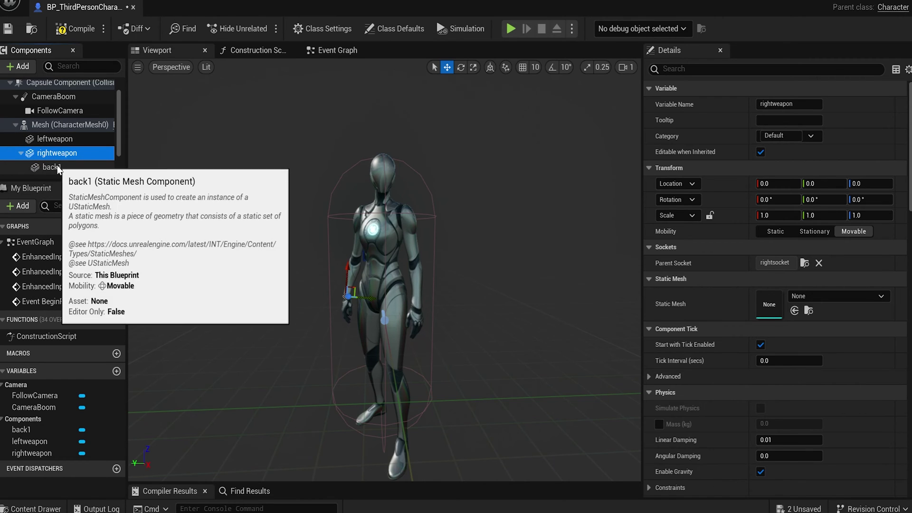
{"action": "left_click_drag", "start_coordinate": [58, 169], "coordinate": [37, 161]}
{"action": "scroll", "coordinate": [37, 161], "scroll_direction": "down", "scroll_amount": 2}
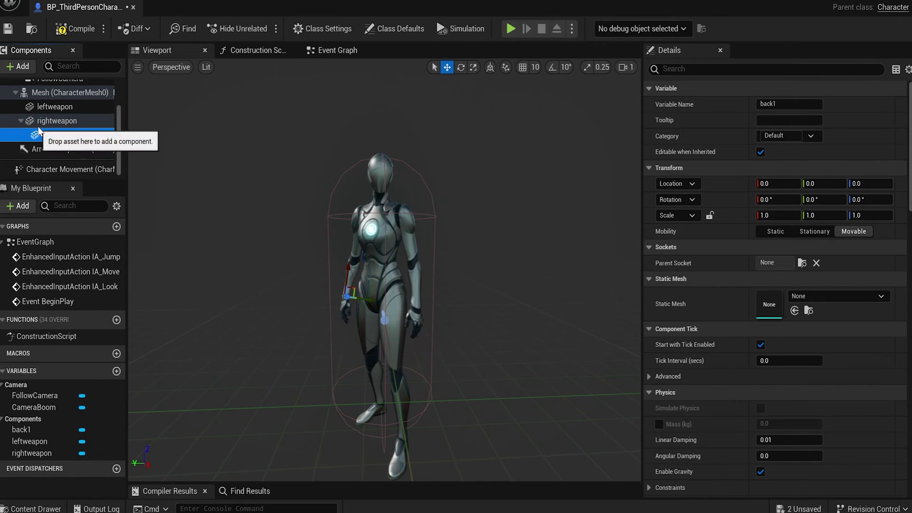
{"action": "left_click_drag", "start_coordinate": [50, 132], "coordinate": [47, 92]}
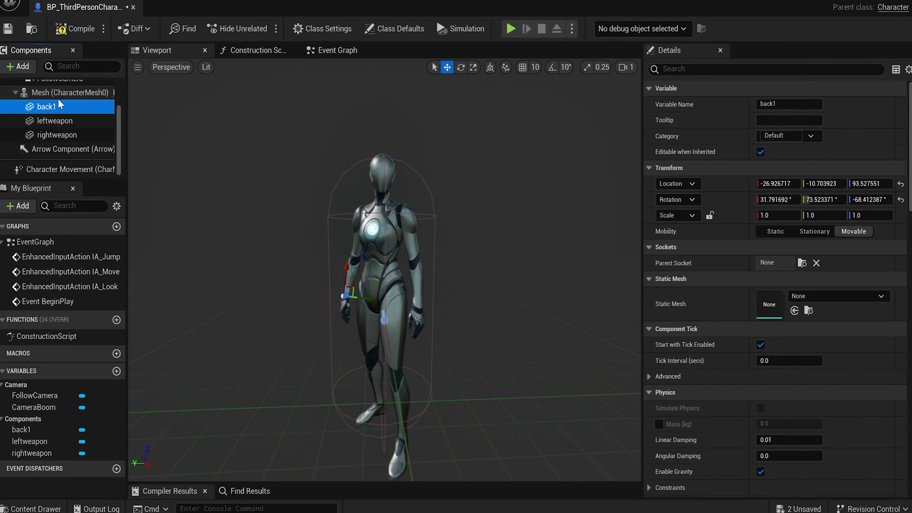
Step: Duplicate back1 as back2, and compile and save the character blueprint
{"action": "right_click", "coordinate": [46, 108]}
{"action": "left_click", "coordinate": [88, 191]}
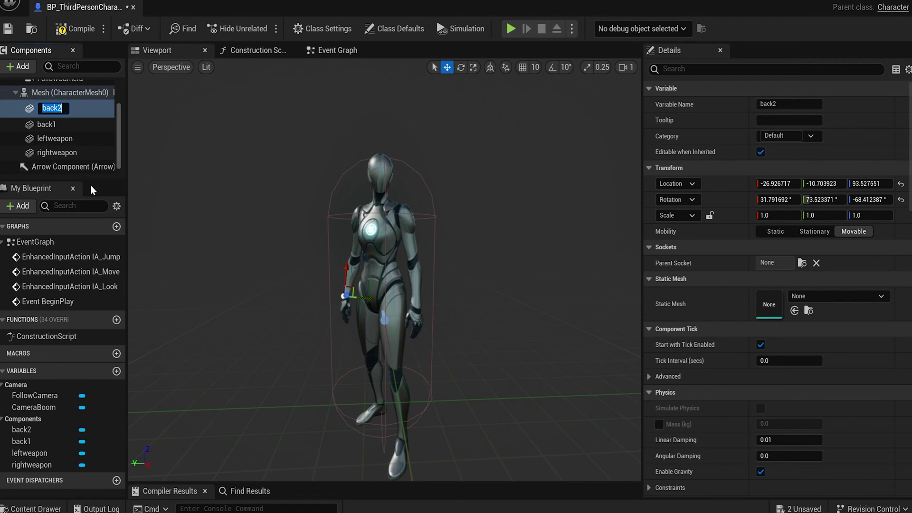
{"action": "left_click", "coordinate": [61, 119]}
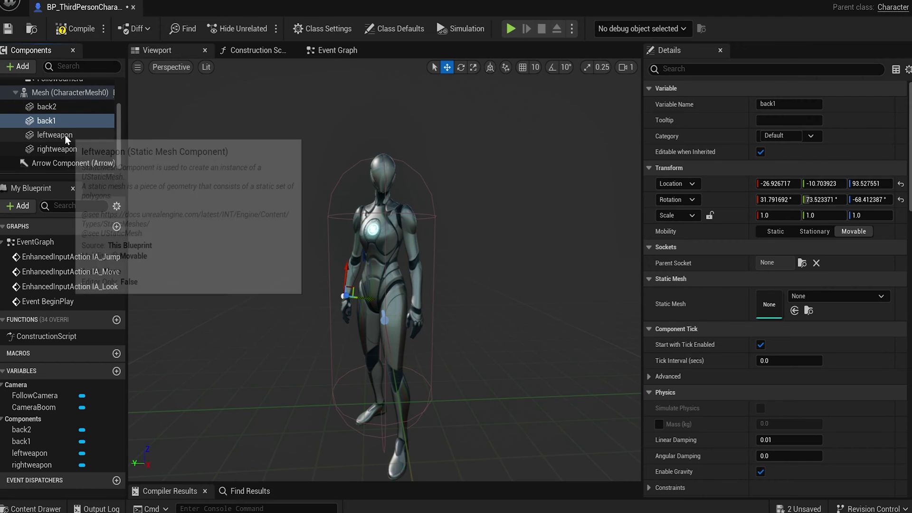
{"action": "left_click", "coordinate": [68, 30]}
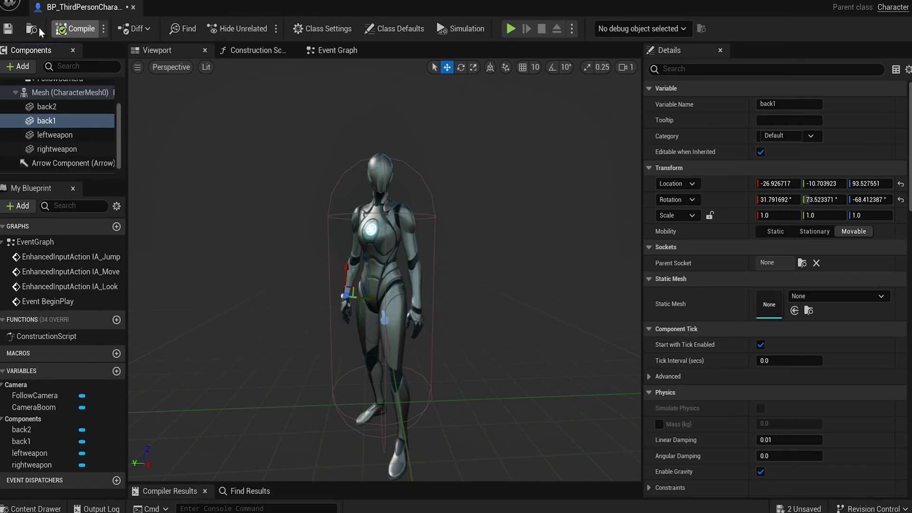
{"action": "left_click", "coordinate": [8, 30]}
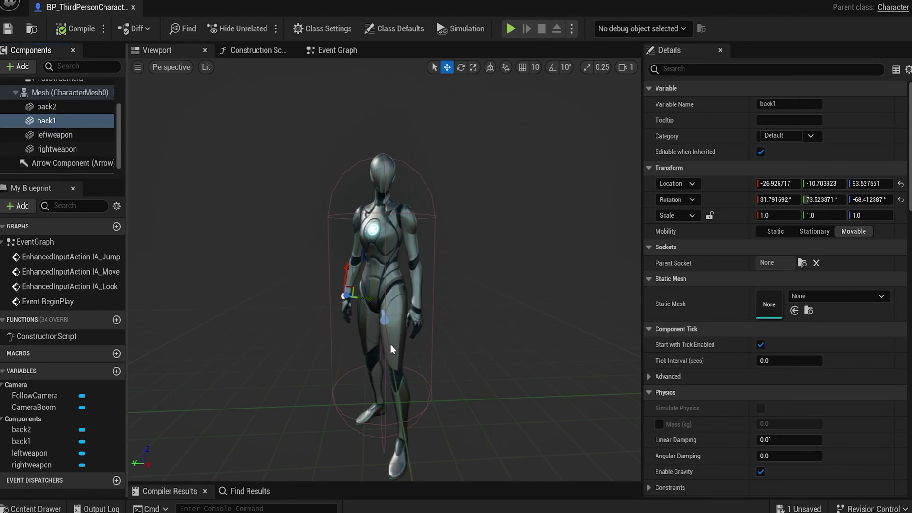
Step: Assign the GUUNN static mesh from the ThirdPerson/assets/gun folder to the leftweapon component
{"action": "left_click", "coordinate": [59, 137]}
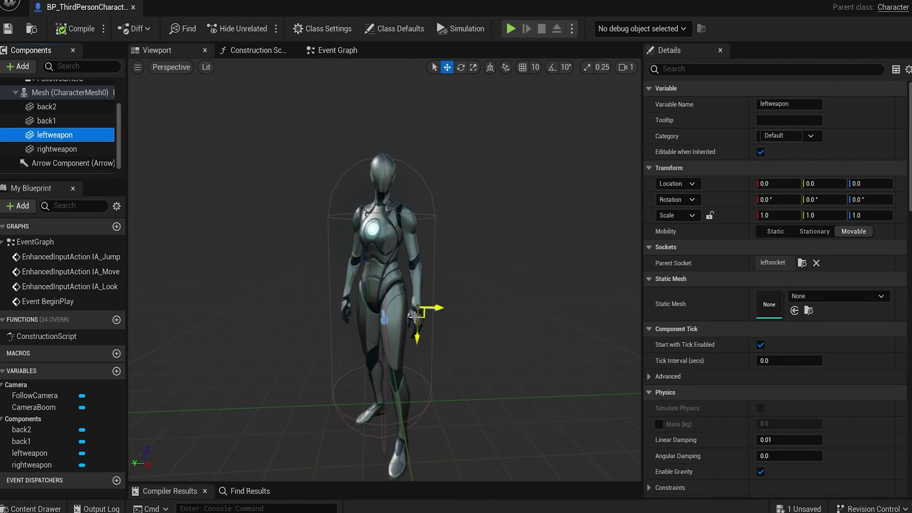
{"action": "key", "text": "w"}
{"action": "right_click_drag", "start_coordinate": [415, 318], "coordinate": [415, 312]}
{"action": "scroll", "coordinate": [415, 312], "scroll_direction": "down", "scroll_amount": 1}
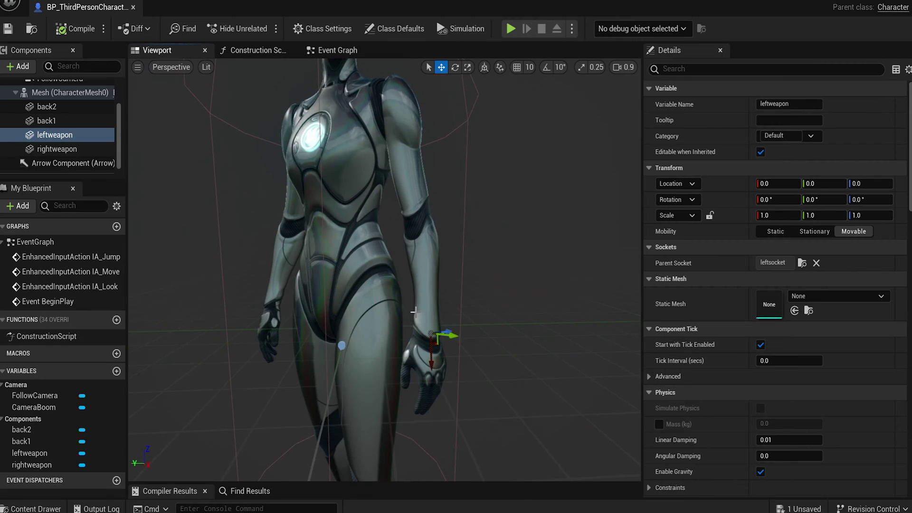
{"action": "left_click", "coordinate": [816, 297]}
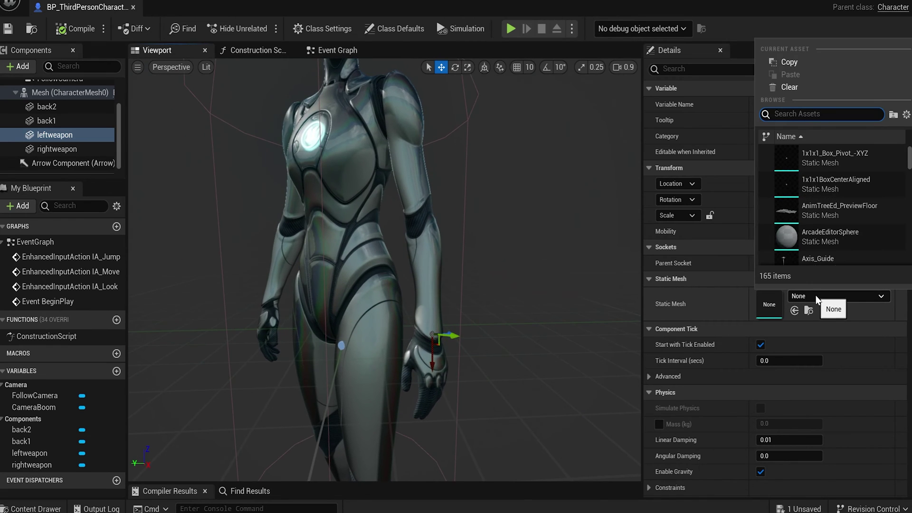
{"action": "left_click", "coordinate": [31, 509]}
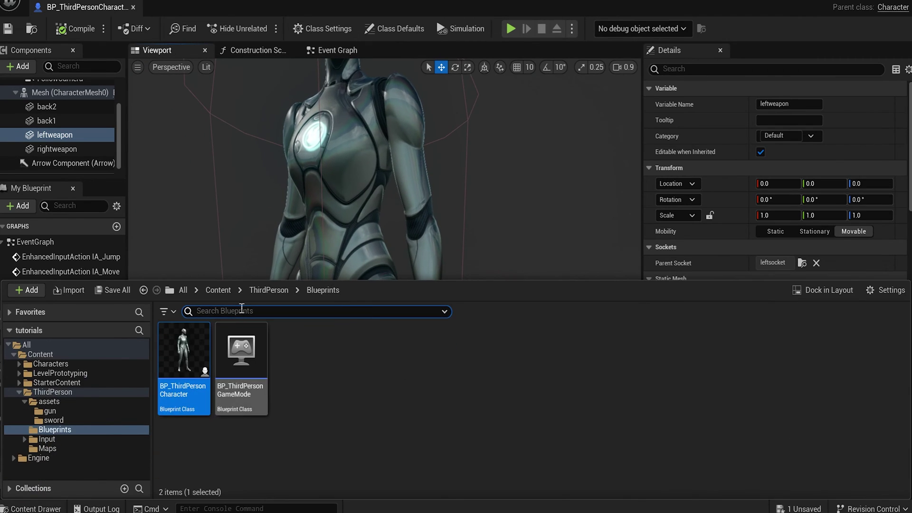
{"action": "left_click", "coordinate": [268, 290]}
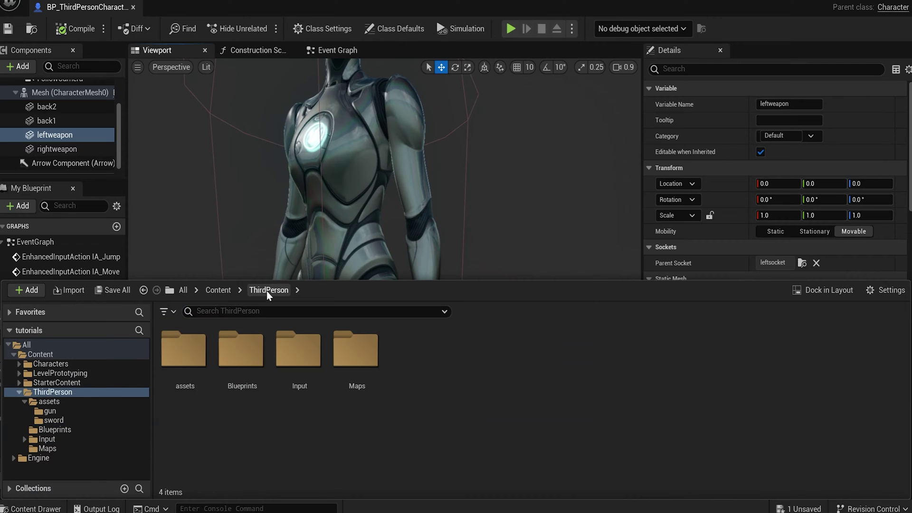
{"action": "double_click", "coordinate": [190, 357]}
{"action": "double_click", "coordinate": [190, 357]}
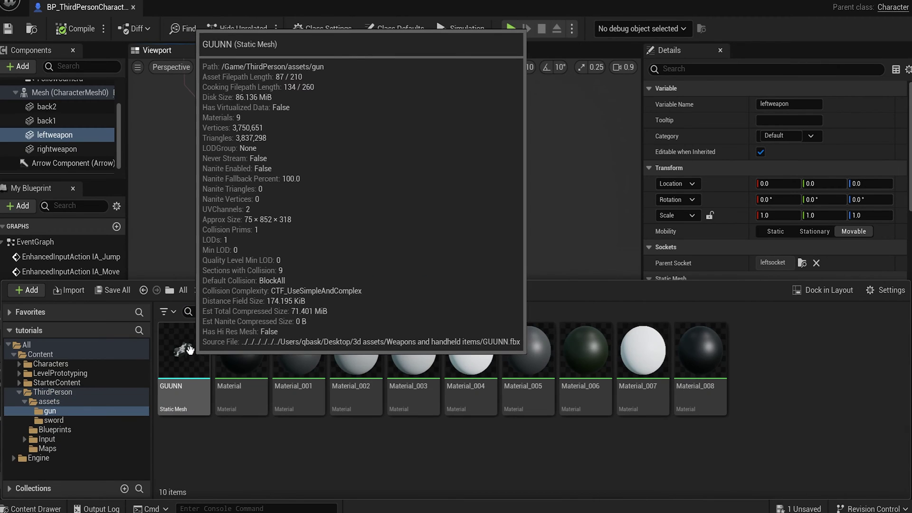
{"action": "left_click", "coordinate": [187, 356]}
{"action": "left_click", "coordinate": [45, 509]}
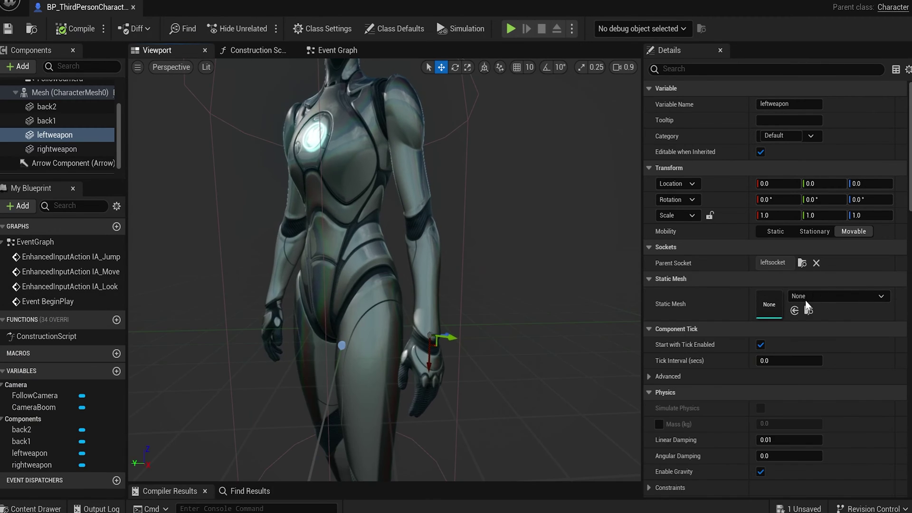
{"action": "left_click", "coordinate": [794, 311]}
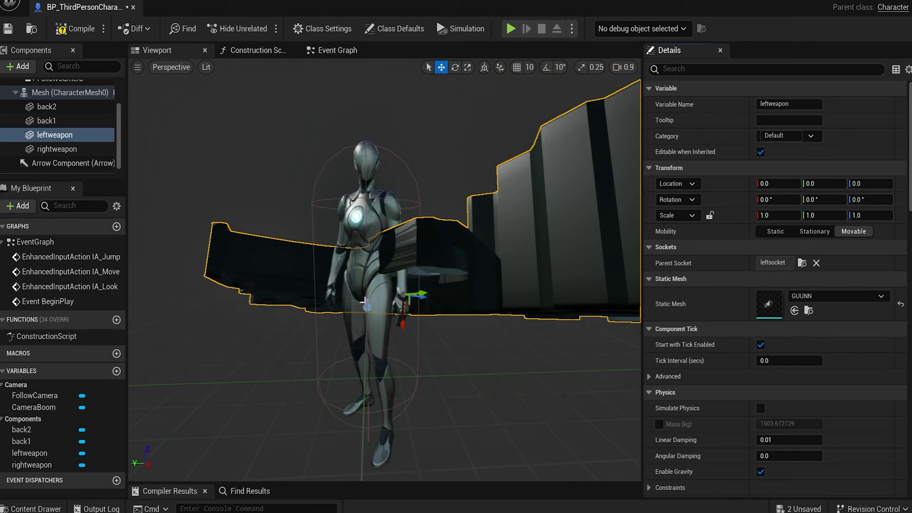
Step: Examine the gun mesh's size and orientation relative to the character in the viewport
{"action": "right_click_drag", "start_coordinate": [369, 285], "coordinate": [366, 284]}
{"action": "scroll", "coordinate": [369, 287], "scroll_direction": "down", "scroll_amount": 1}
{"action": "key", "text": "s"}
{"action": "key", "text": "w"}
{"action": "key", "text": "s"}
{"action": "scroll", "coordinate": [352, 273], "scroll_direction": "up", "scroll_amount": 5}
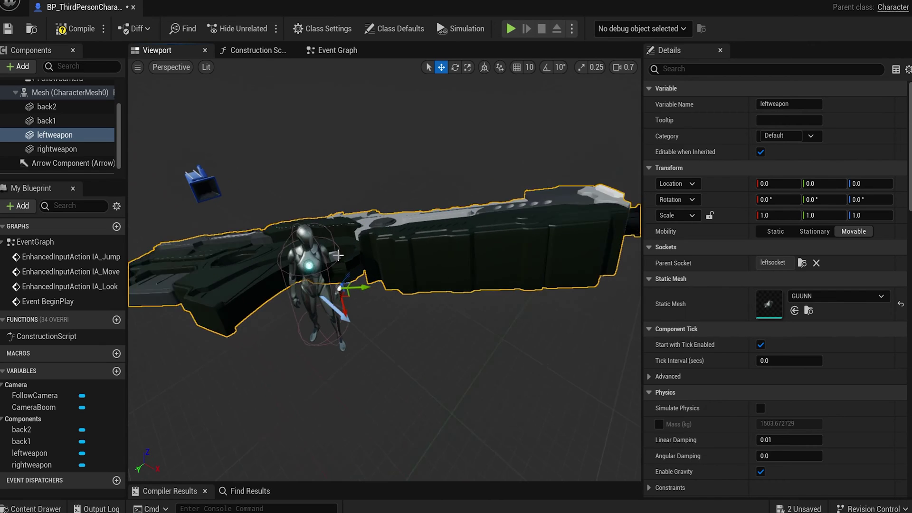
Step: Enable Pause Anims on the character's Mesh (CharacterMesh0) component
{"action": "right_click_drag", "start_coordinate": [381, 252], "coordinate": [300, 238]}
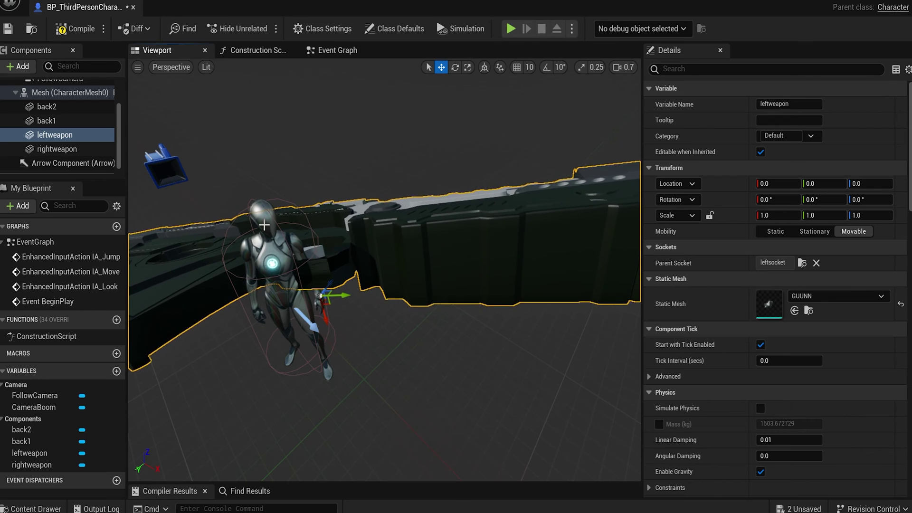
{"action": "left_click", "coordinate": [264, 235]}
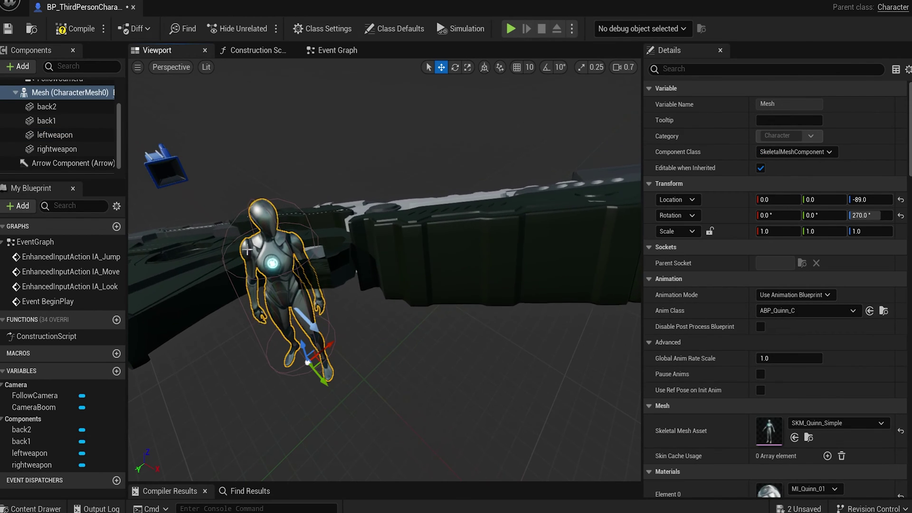
{"action": "left_click", "coordinate": [761, 375]}
{"action": "scroll", "coordinate": [381, 283], "scroll_direction": "down", "scroll_amount": 5}
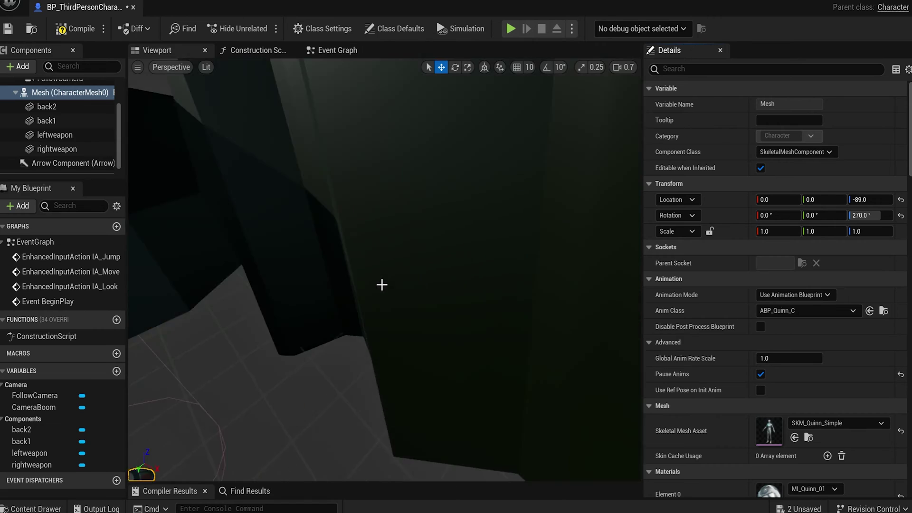
Step: Scale the leftweapon gun mesh down uniformly to about 0.12
{"action": "left_click", "coordinate": [377, 260]}
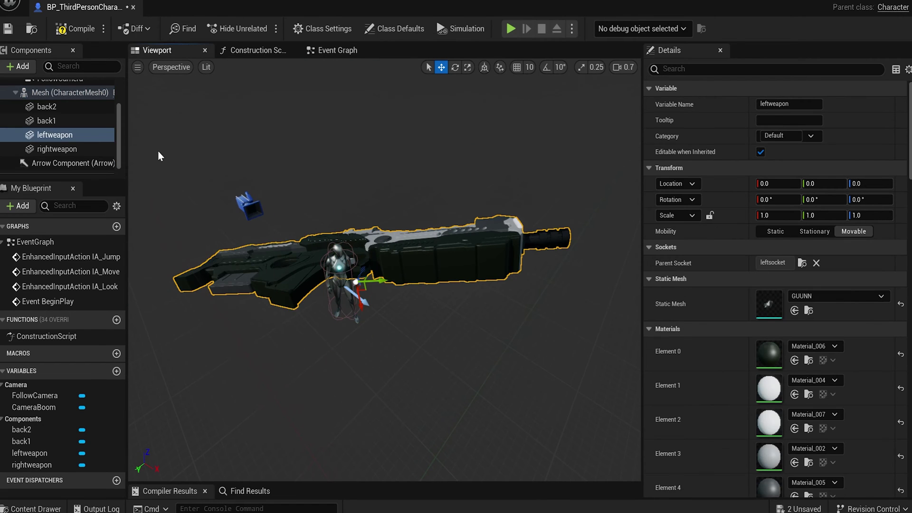
{"action": "scroll", "coordinate": [339, 259], "scroll_direction": "up", "scroll_amount": 5}
{"action": "right_click_drag", "start_coordinate": [340, 259], "coordinate": [381, 240]}
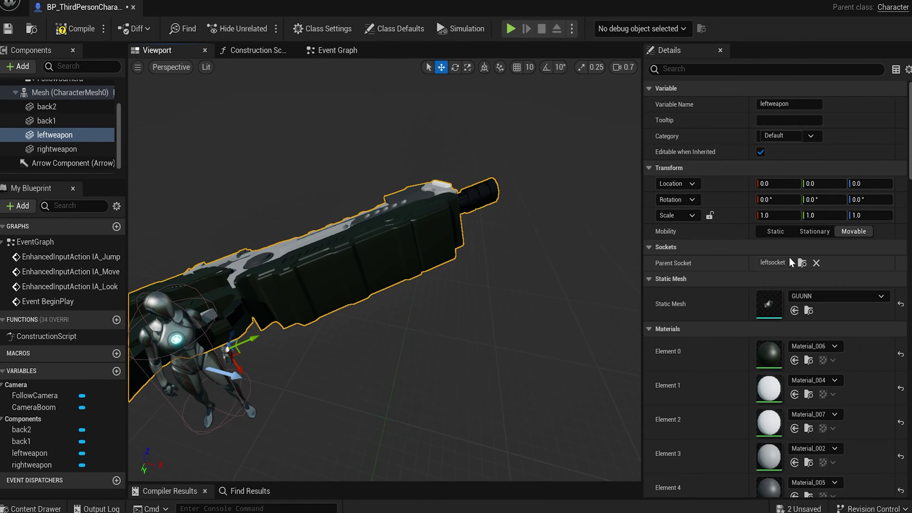
{"action": "scroll", "coordinate": [314, 281], "scroll_direction": "down", "scroll_amount": 4}
{"action": "right_click_drag", "start_coordinate": [319, 276], "coordinate": [281, 292]}
{"action": "scroll", "coordinate": [346, 257], "scroll_direction": "up", "scroll_amount": 4}
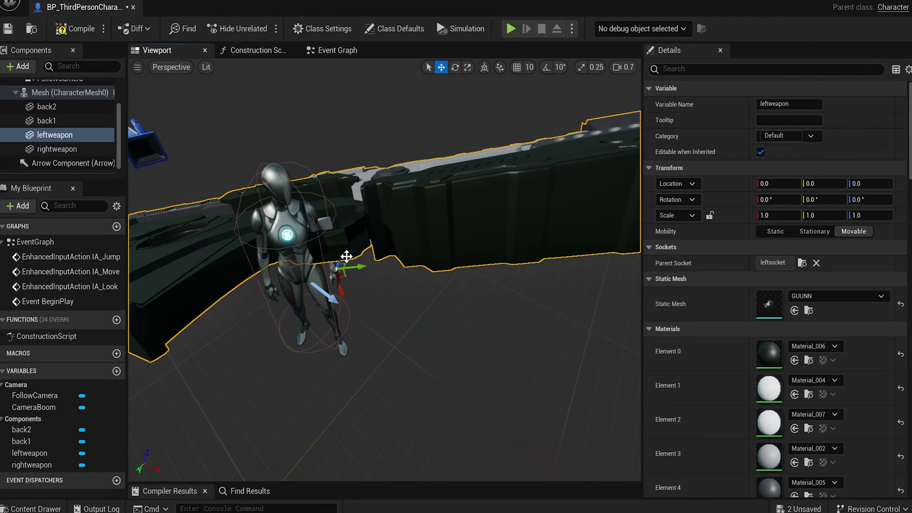
{"action": "left_click", "coordinate": [468, 67]}
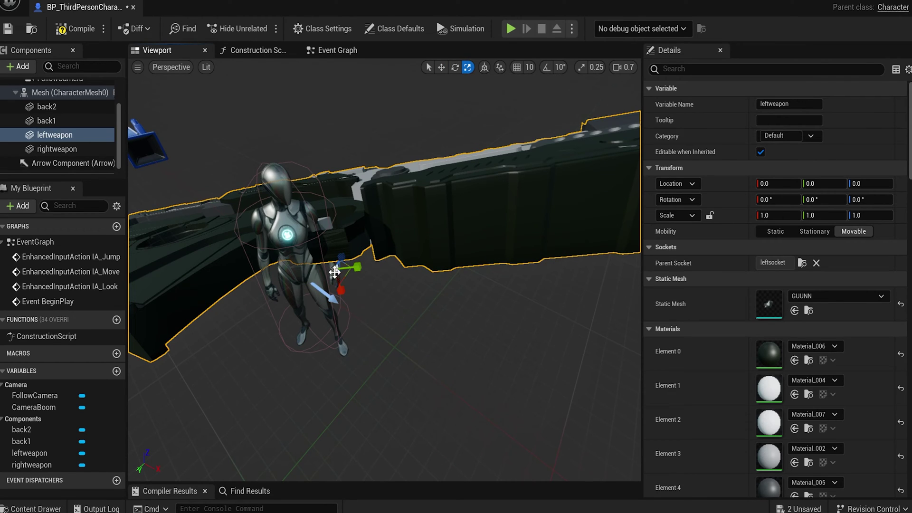
{"action": "scroll", "coordinate": [338, 273], "scroll_direction": "up", "scroll_amount": 4}
{"action": "scroll", "coordinate": [338, 273], "scroll_direction": "down", "scroll_amount": 4}
{"action": "left_click_drag", "start_coordinate": [338, 271], "coordinate": [356, 334]}
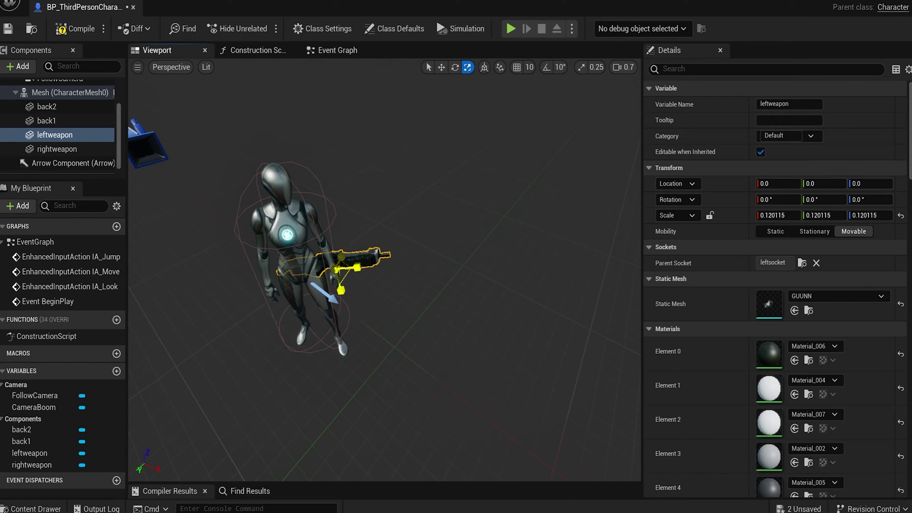
Step: Rotate the leftweapon gun to about 65° on X and 101° on Y so its barrel points downward
{"action": "left_click", "coordinate": [454, 67]}
{"action": "left_click_drag", "start_coordinate": [319, 244], "coordinate": [338, 290]}
{"action": "left_click_drag", "start_coordinate": [349, 224], "coordinate": [312, 237]}
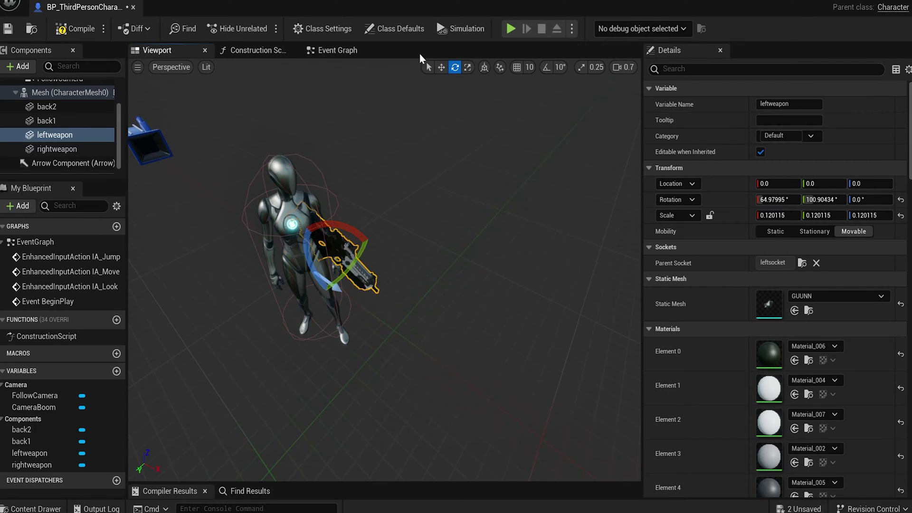
Step: Reduce the leftweapon gun's uniform scale to about 0.095
{"action": "right_click_drag", "start_coordinate": [434, 183], "coordinate": [420, 185]}
{"action": "mouse_move", "coordinate": [550, 119]}
{"action": "right_mouse_down"}
{"action": "mouse_move", "coordinate": [558, 109]}
{"action": "mouse_move", "coordinate": [549, 119]}
{"action": "right_mouse_up"}
{"action": "left_click", "coordinate": [468, 67]}
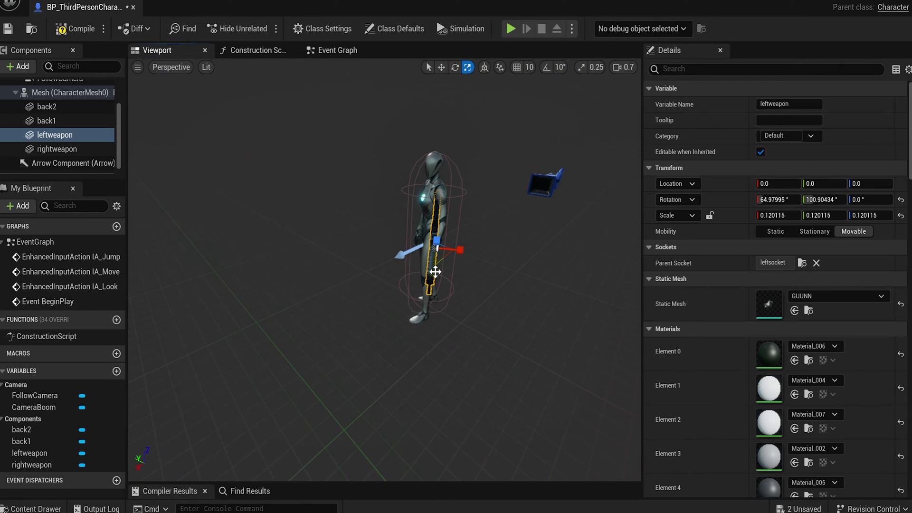
{"action": "right_click_drag", "start_coordinate": [418, 246], "coordinate": [418, 247]}
{"action": "mouse_move", "coordinate": [389, 268]}
{"action": "left_mouse_down"}
{"action": "mouse_move", "coordinate": [398, 260]}
{"action": "mouse_move", "coordinate": [373, 281]}
{"action": "mouse_move", "coordinate": [404, 256]}
{"action": "mouse_move", "coordinate": [372, 283]}
{"action": "mouse_move", "coordinate": [404, 256]}
{"action": "mouse_move", "coordinate": [386, 275]}
{"action": "left_mouse_up"}
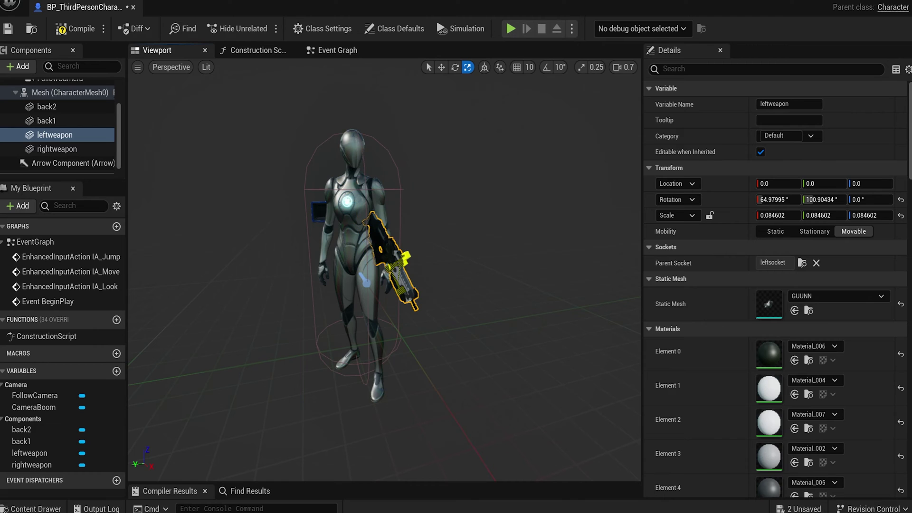
{"action": "scroll", "coordinate": [461, 198], "scroll_direction": "up", "scroll_amount": 4}
Step: Rotate the leftweapon gun to about 165°, 47°, 103° so it runs alongside the character's arm
{"action": "right_click_drag", "start_coordinate": [461, 198], "coordinate": [421, 196]}
{"action": "left_click", "coordinate": [457, 67]}
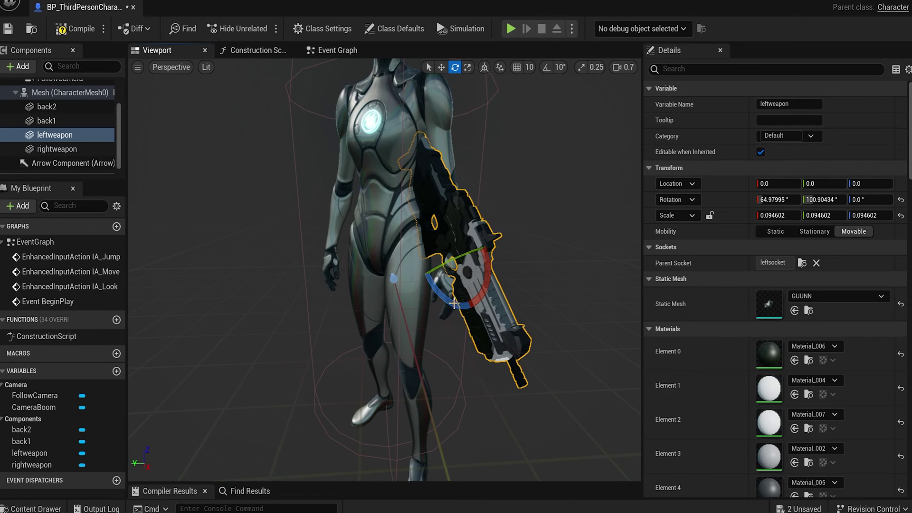
{"action": "mouse_move", "coordinate": [455, 303]}
{"action": "right_mouse_down"}
{"action": "mouse_move", "coordinate": [428, 303]}
{"action": "mouse_move", "coordinate": [459, 303]}
{"action": "right_mouse_up"}
{"action": "left_click_drag", "start_coordinate": [440, 300], "coordinate": [530, 259]}
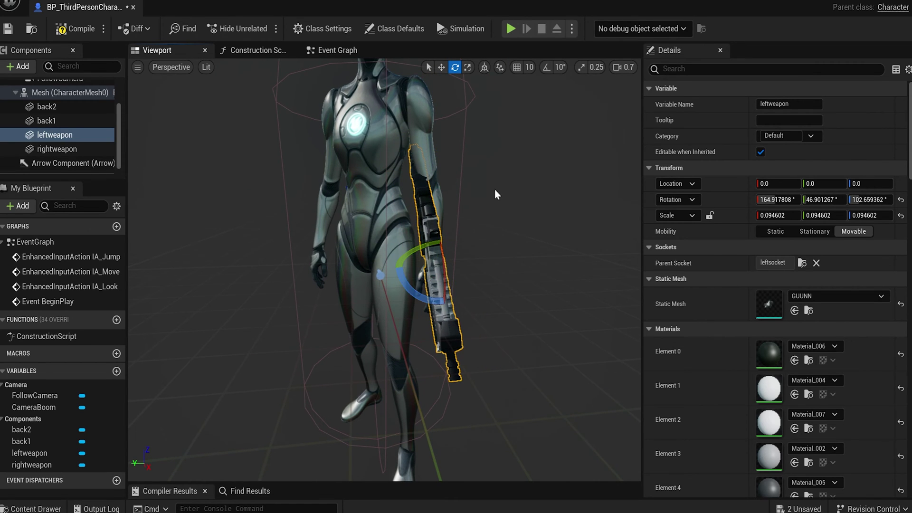
Step: Move the leftweapon gun closer to the hand, at a location of about 0.7, -3.2, -3.5
{"action": "left_click", "coordinate": [441, 67]}
{"action": "right_click_drag", "start_coordinate": [461, 252], "coordinate": [462, 254]}
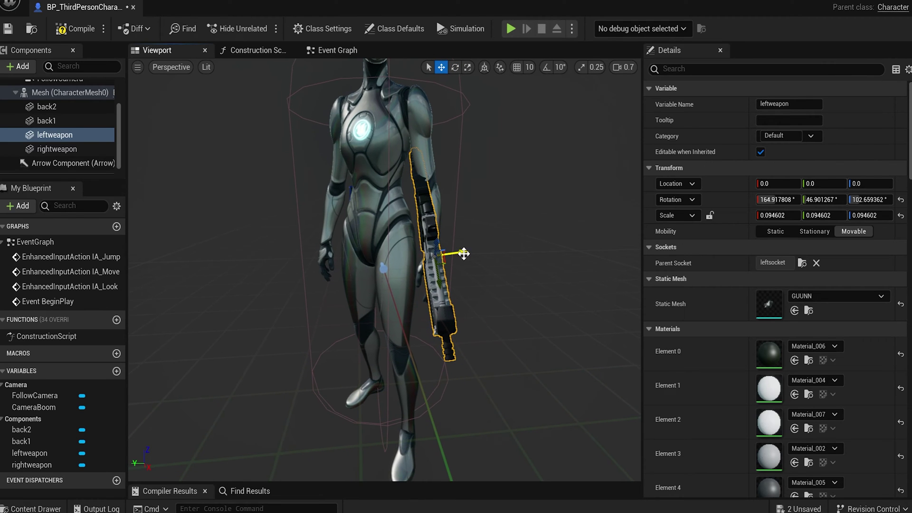
{"action": "left_click_drag", "start_coordinate": [462, 255], "coordinate": [453, 257]}
{"action": "right_click_drag", "start_coordinate": [470, 265], "coordinate": [392, 266]}
{"action": "scroll", "coordinate": [470, 266], "scroll_direction": "up", "scroll_amount": 1}
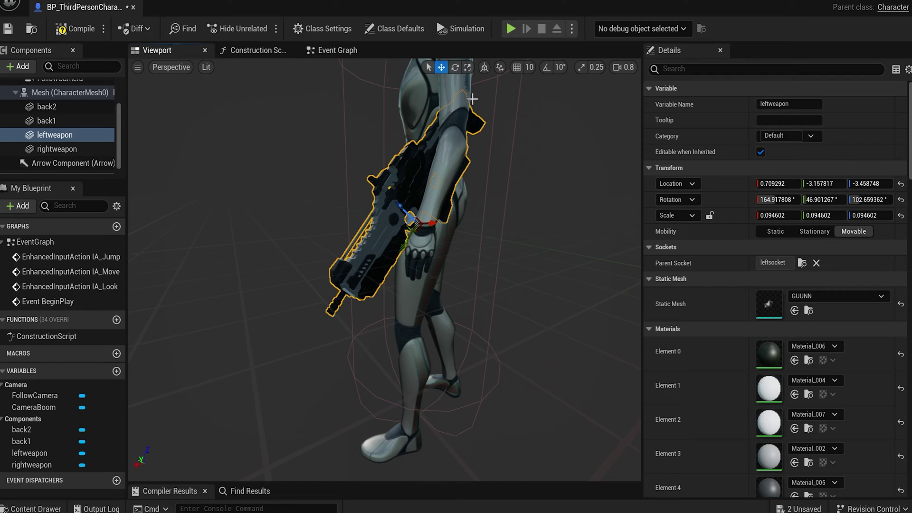
Step: Tilt the leftweapon gun to an X rotation of about 184°
{"action": "left_click", "coordinate": [455, 67]}
{"action": "right_click_drag", "start_coordinate": [385, 211], "coordinate": [370, 209]}
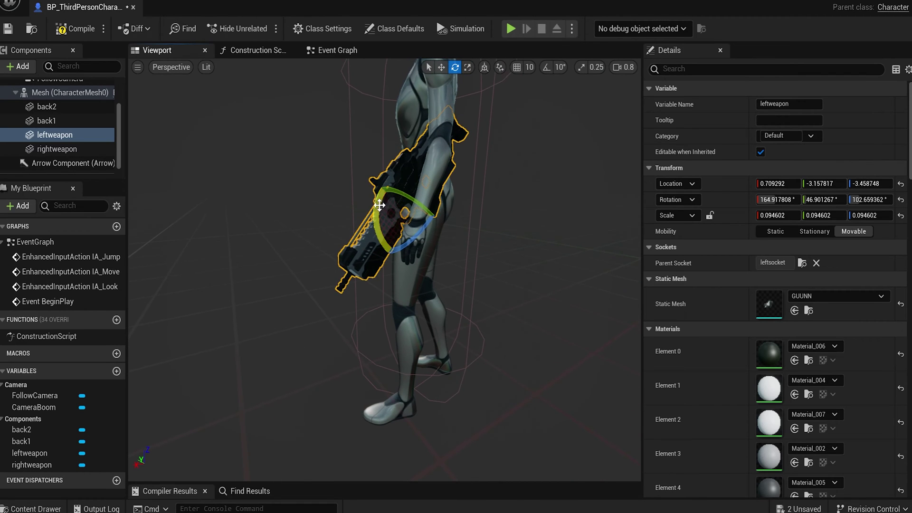
{"action": "left_click_drag", "start_coordinate": [380, 205], "coordinate": [373, 238]}
Step: Lower the leftweapon gun along the hand to a location of about 10.4, -1.6, -2.9
{"action": "left_click", "coordinate": [442, 67]}
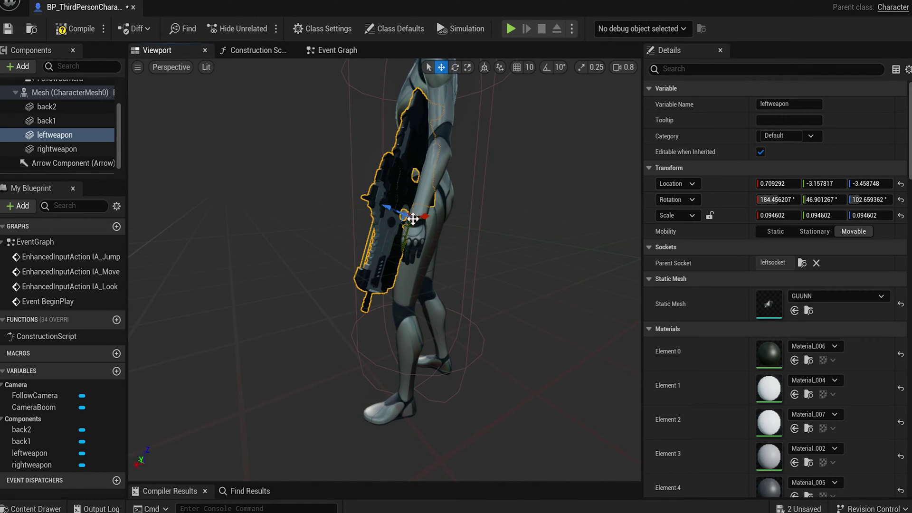
{"action": "scroll", "coordinate": [406, 240], "scroll_direction": "down", "scroll_amount": 2}
{"action": "left_click_drag", "start_coordinate": [404, 223], "coordinate": [403, 248]}
{"action": "key", "text": "f"}
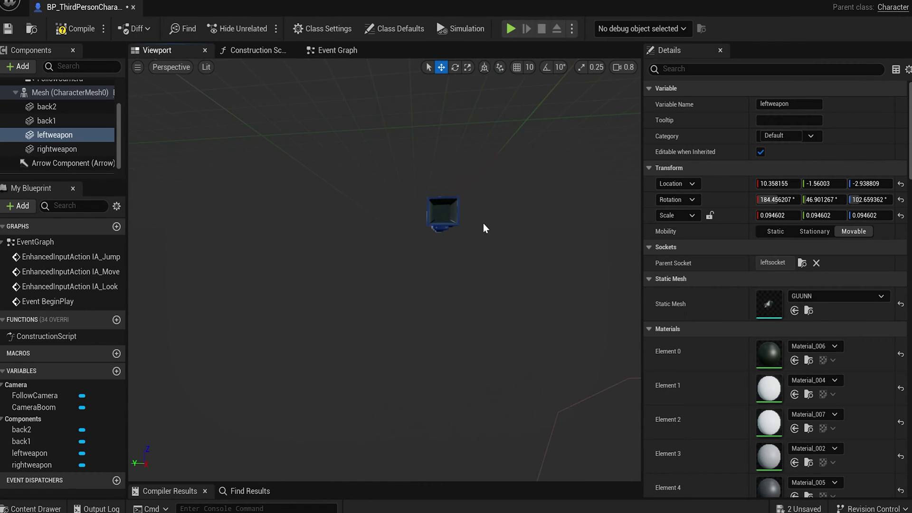
{"action": "key", "text": "s"}
{"action": "right_click_drag", "start_coordinate": [480, 224], "coordinate": [510, 177]}
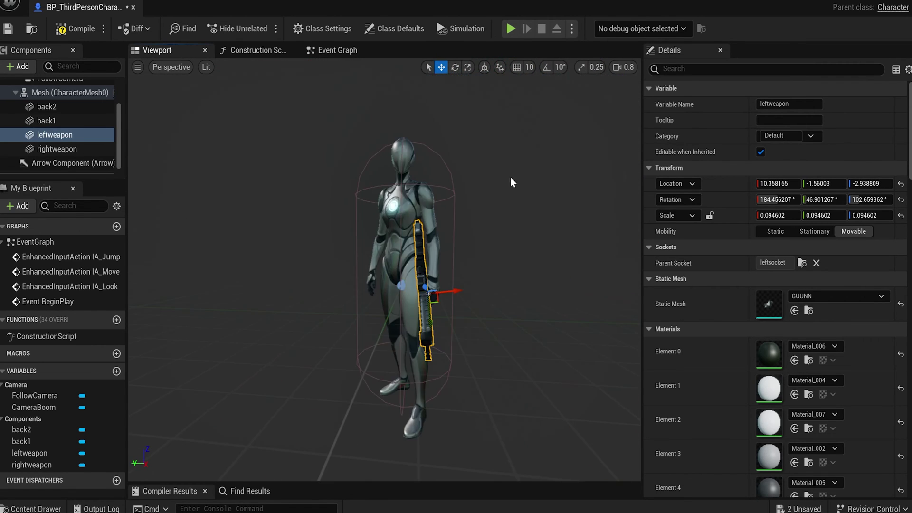
Step: Straighten the leftweapon gun to a rotation of about 179°, 47°, 95°, and compile the character blueprint
{"action": "left_click", "coordinate": [456, 68]}
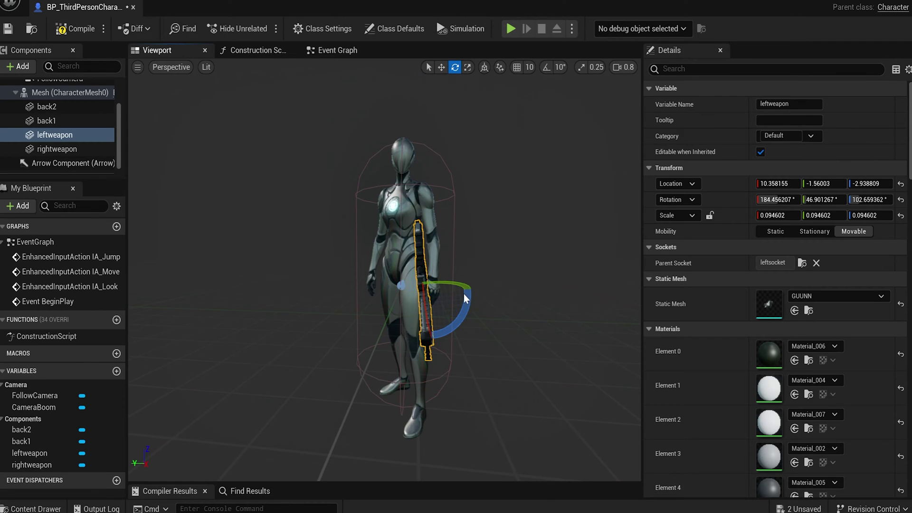
{"action": "right_click_drag", "start_coordinate": [464, 294], "coordinate": [464, 294]}
{"action": "key", "text": "s"}
{"action": "left_click_drag", "start_coordinate": [466, 296], "coordinate": [467, 287]}
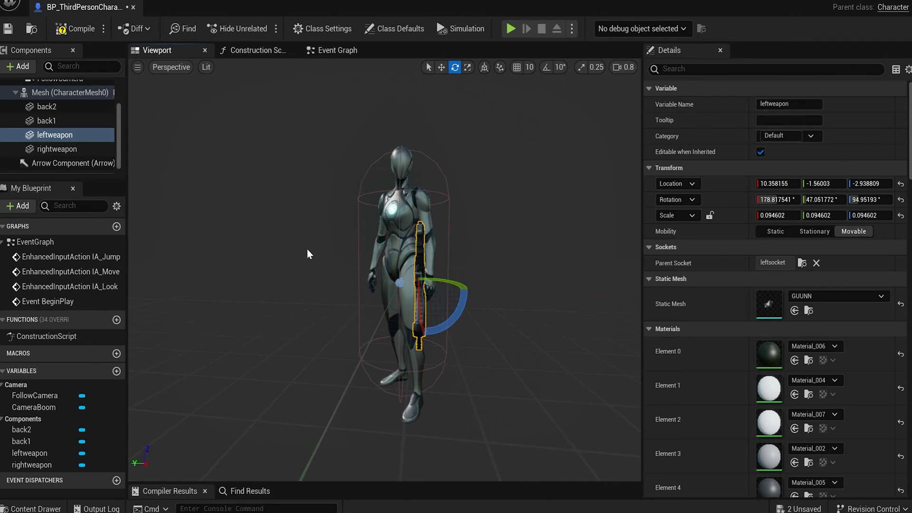
{"action": "scroll", "coordinate": [308, 249], "scroll_direction": "up", "scroll_amount": 6}
{"action": "right_click_drag", "start_coordinate": [309, 250], "coordinate": [366, 251]}
{"action": "scroll", "coordinate": [309, 255], "scroll_direction": "down", "scroll_amount": 5}
{"action": "left_click", "coordinate": [71, 29]}
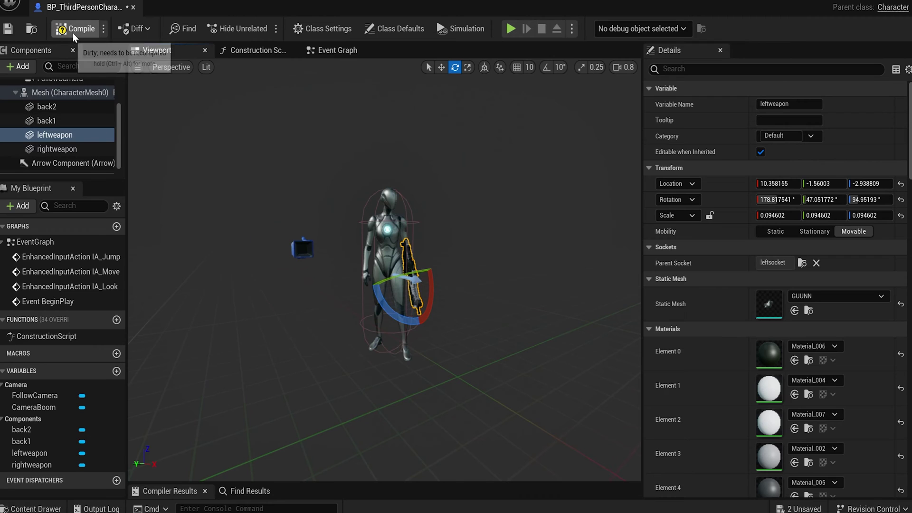
{"action": "scroll", "coordinate": [352, 247], "scroll_direction": "up", "scroll_amount": 3}
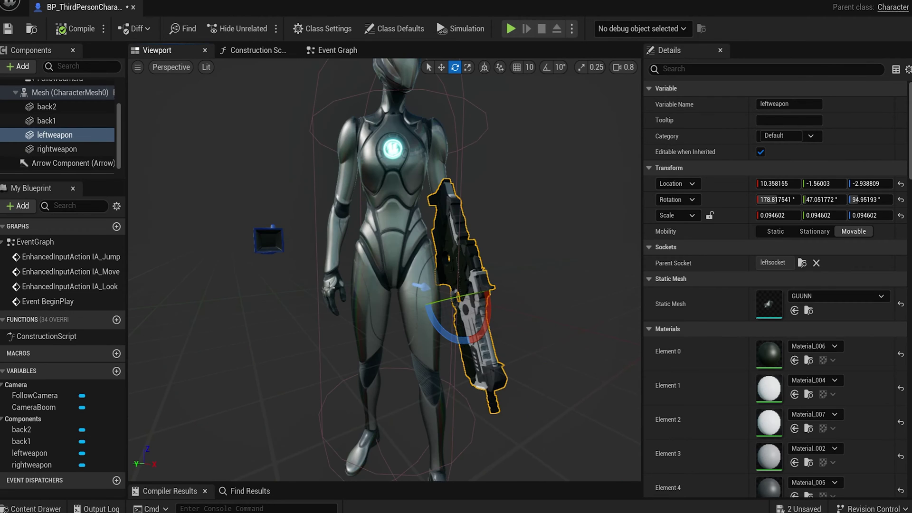
Step: Assign the BlackWyrmBlade static mesh to the rightweapon component
{"action": "left_click", "coordinate": [57, 149]}
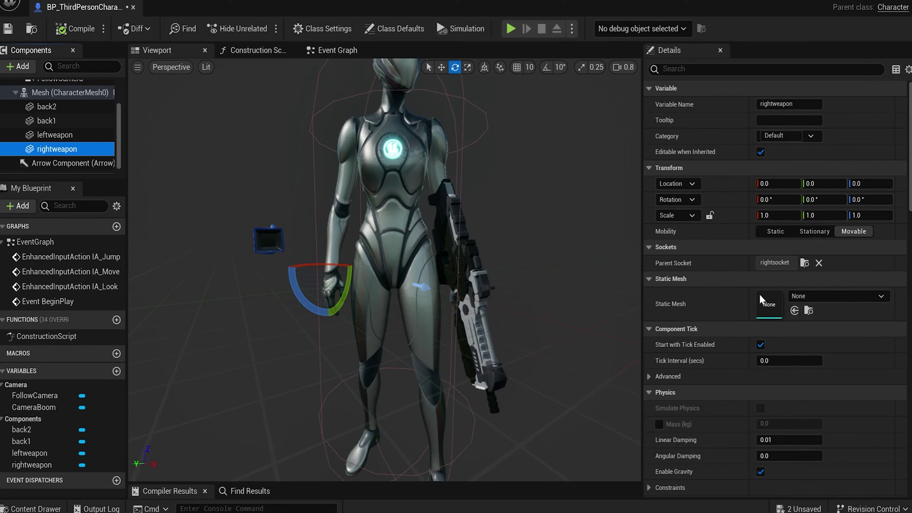
{"action": "left_click", "coordinate": [802, 296]}
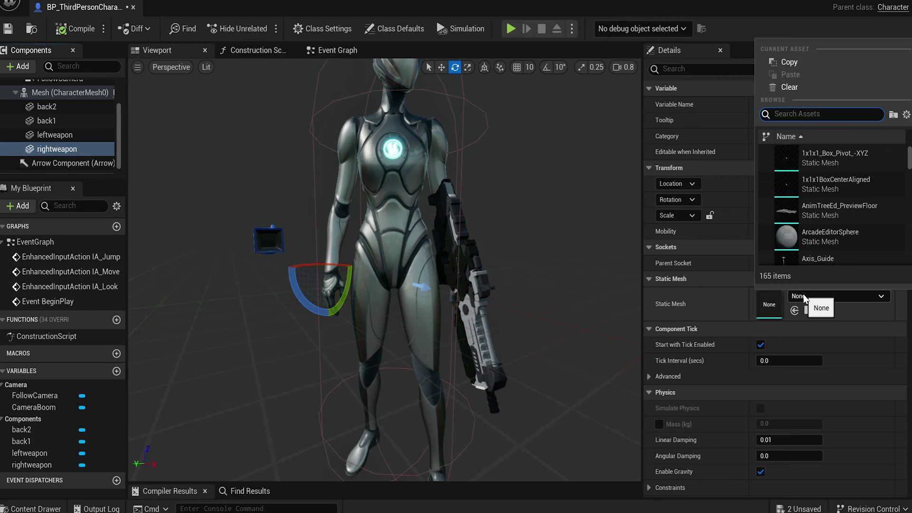
{"action": "type", "text": "bla"}
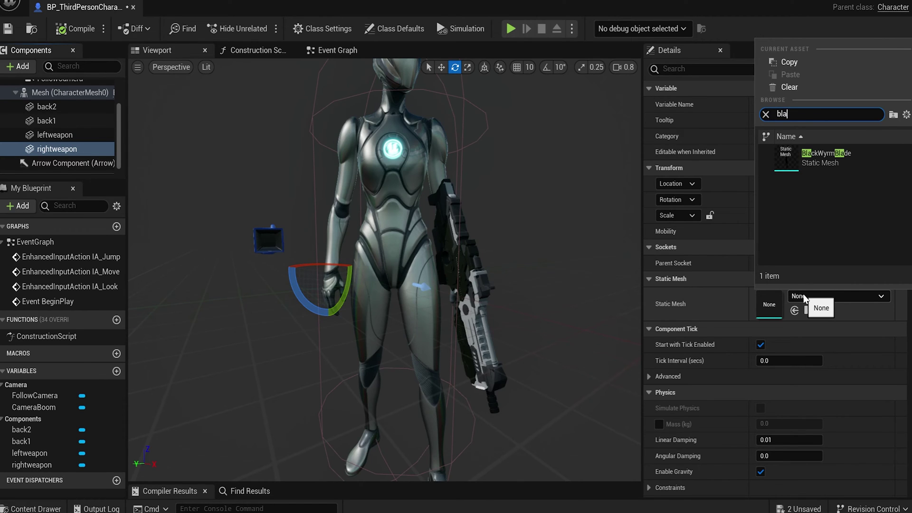
{"action": "left_click", "coordinate": [832, 155]}
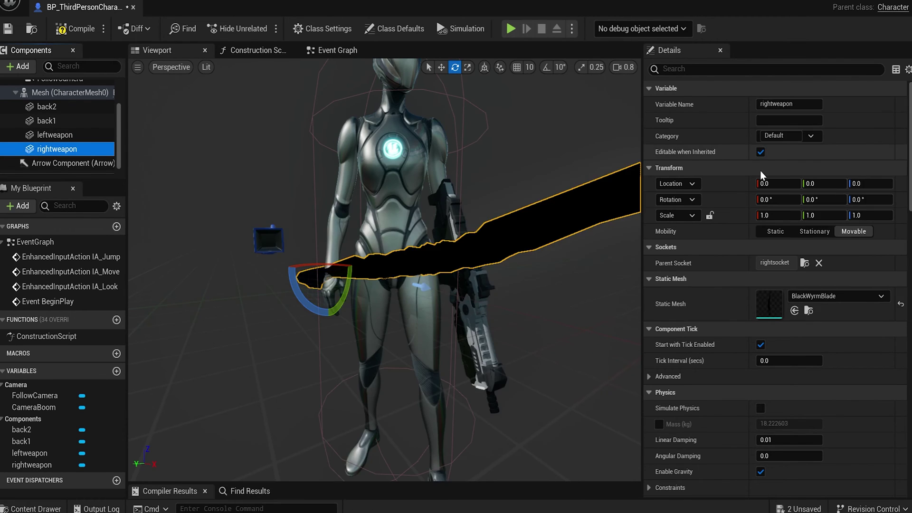
Step: Scale the rightweapon sword down uniformly to about 0.43
{"action": "scroll", "coordinate": [440, 265], "scroll_direction": "up", "scroll_amount": 5}
{"action": "right_click_drag", "start_coordinate": [437, 265], "coordinate": [513, 265]}
{"action": "scroll", "coordinate": [432, 265], "scroll_direction": "down", "scroll_amount": 8}
{"action": "scroll", "coordinate": [423, 266], "scroll_direction": "up", "scroll_amount": 3}
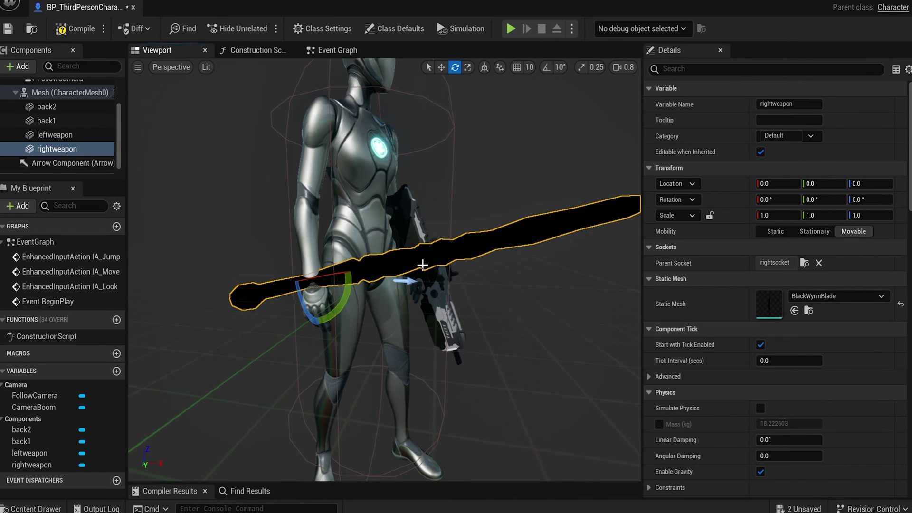
{"action": "left_click", "coordinate": [468, 67]}
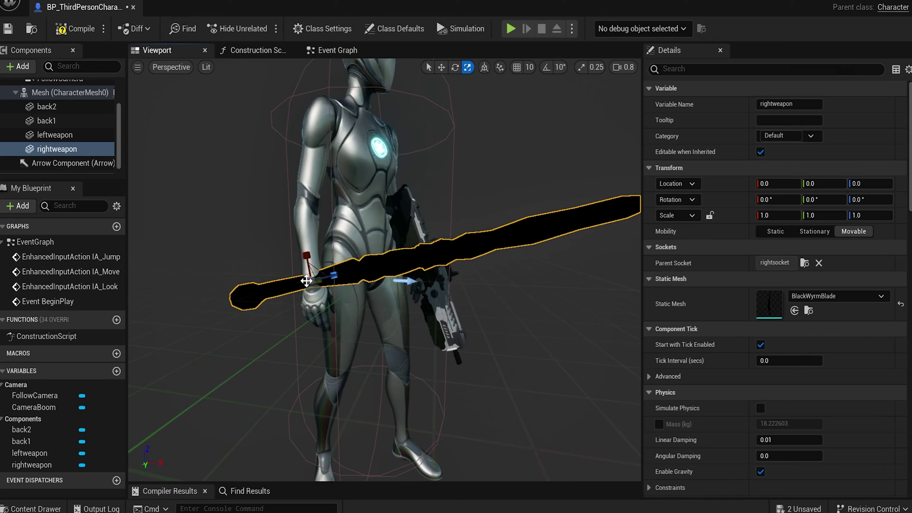
{"action": "left_click_drag", "start_coordinate": [309, 285], "coordinate": [287, 298]}
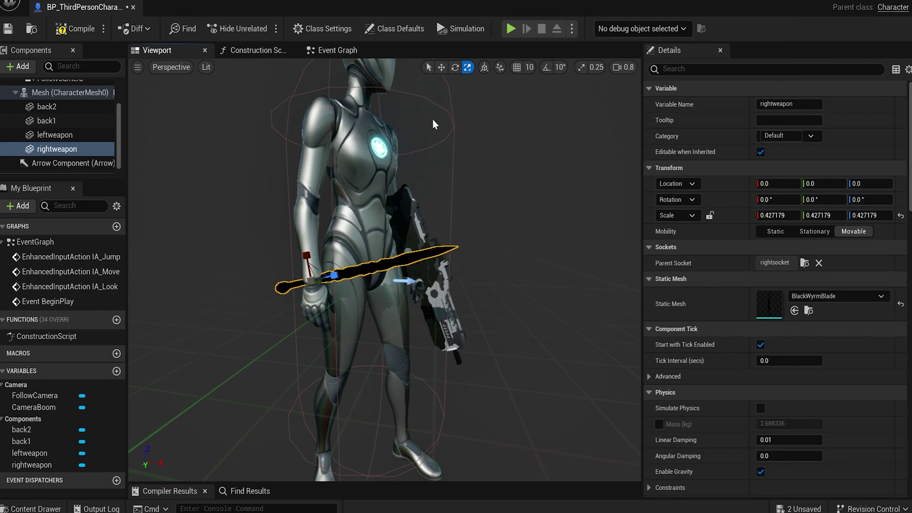
Step: Rotate the rightweapon sword to about 70.5° on Z
{"action": "left_click", "coordinate": [455, 67]}
{"action": "right_click_drag", "start_coordinate": [385, 271], "coordinate": [323, 271]}
{"action": "left_click_drag", "start_coordinate": [456, 298], "coordinate": [451, 275]}
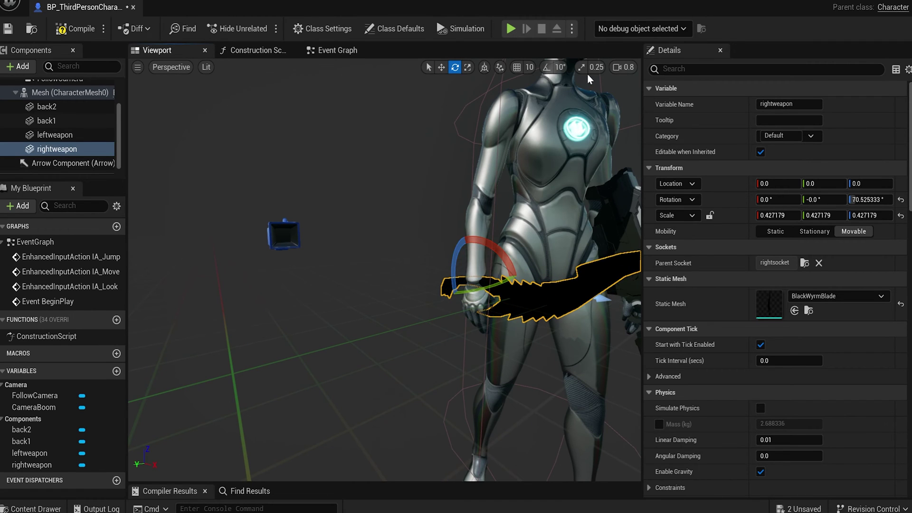
Step: Move the rightweapon sword's handle into the right hand, at a location of about -8.1, 2.9, 5.9, and check its fit
{"action": "left_click", "coordinate": [441, 67]}
{"action": "scroll", "coordinate": [479, 318], "scroll_direction": "down", "scroll_amount": 3}
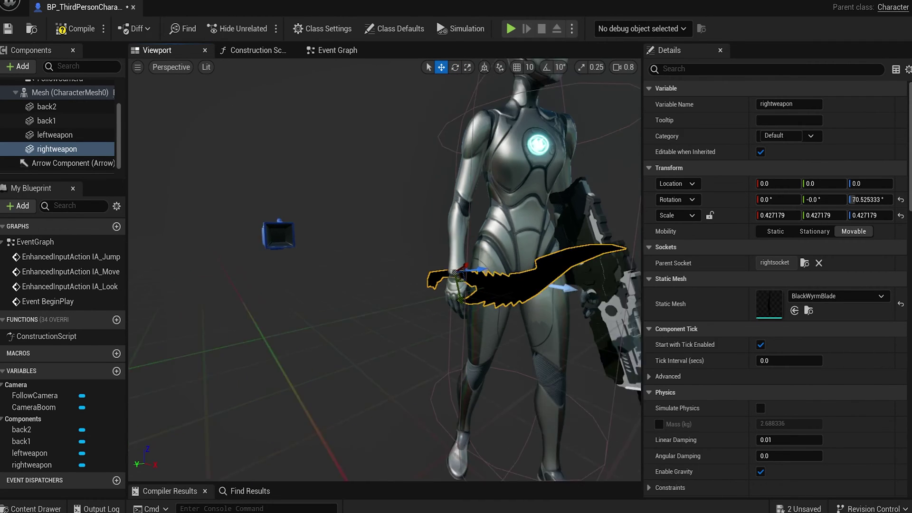
{"action": "left_click_drag", "start_coordinate": [441, 284], "coordinate": [470, 284]}
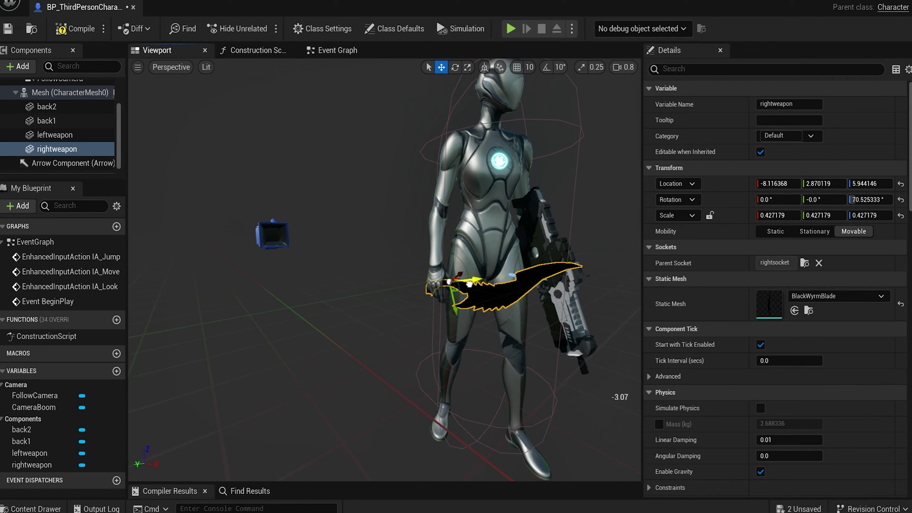
{"action": "right_click_drag", "start_coordinate": [432, 390], "coordinate": [356, 386]}
{"action": "scroll", "coordinate": [420, 382], "scroll_direction": "up", "scroll_amount": 5}
{"action": "scroll", "coordinate": [424, 357], "scroll_direction": "down", "scroll_amount": 5}
{"action": "right_click_drag", "start_coordinate": [424, 357], "coordinate": [480, 356]}
{"action": "scroll", "coordinate": [424, 357], "scroll_direction": "up", "scroll_amount": 4}
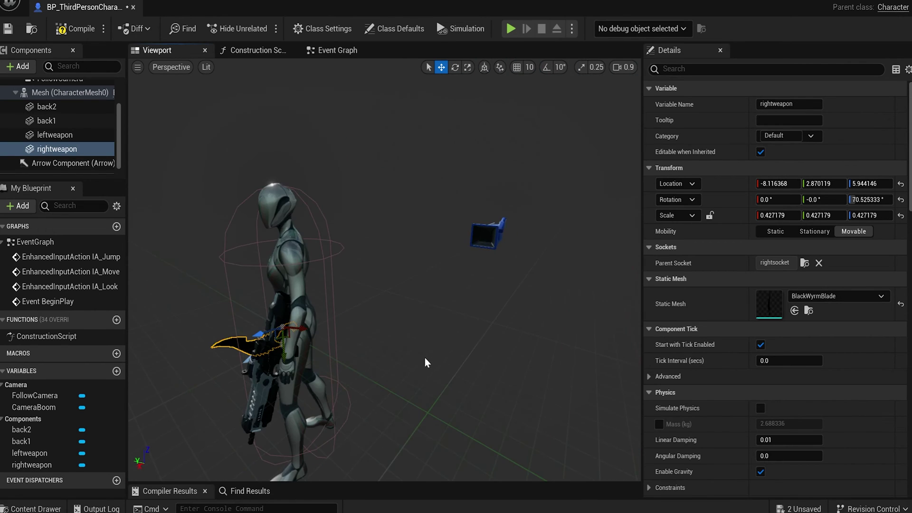
{"action": "mouse_move", "coordinate": [424, 357]}
{"action": "right_mouse_down"}
{"action": "mouse_move", "coordinate": [376, 357]}
{"action": "mouse_move", "coordinate": [435, 356]}
{"action": "mouse_move", "coordinate": [354, 356]}
{"action": "mouse_move", "coordinate": [411, 349]}
{"action": "mouse_move", "coordinate": [421, 360]}
{"action": "right_mouse_up"}
Step: Assign the GUUNN static mesh to the back1 component and attach it to backsocket
{"action": "left_click", "coordinate": [67, 122]}
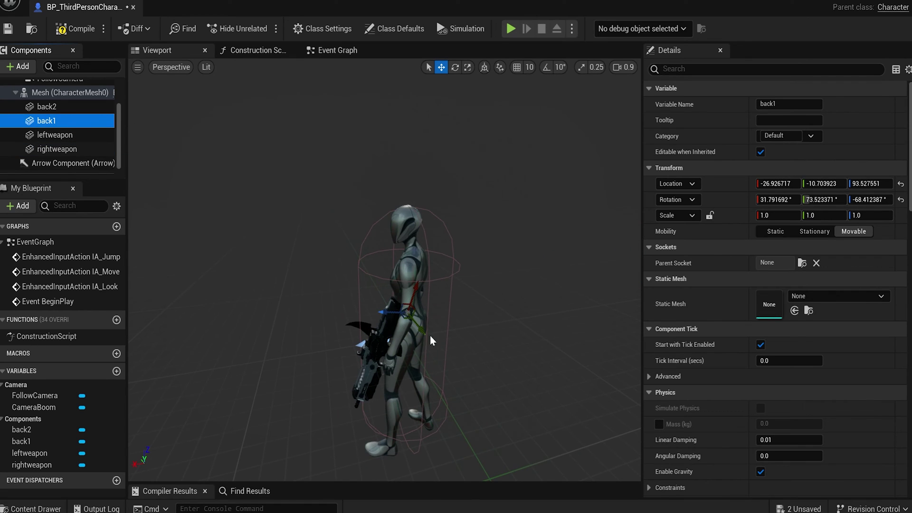
{"action": "left_click", "coordinate": [810, 297]}
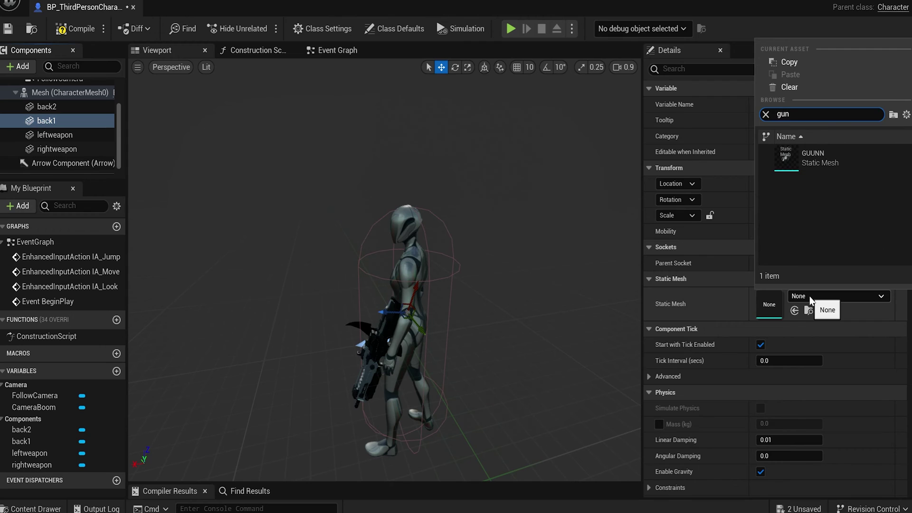
{"action": "left_click", "coordinate": [798, 159]}
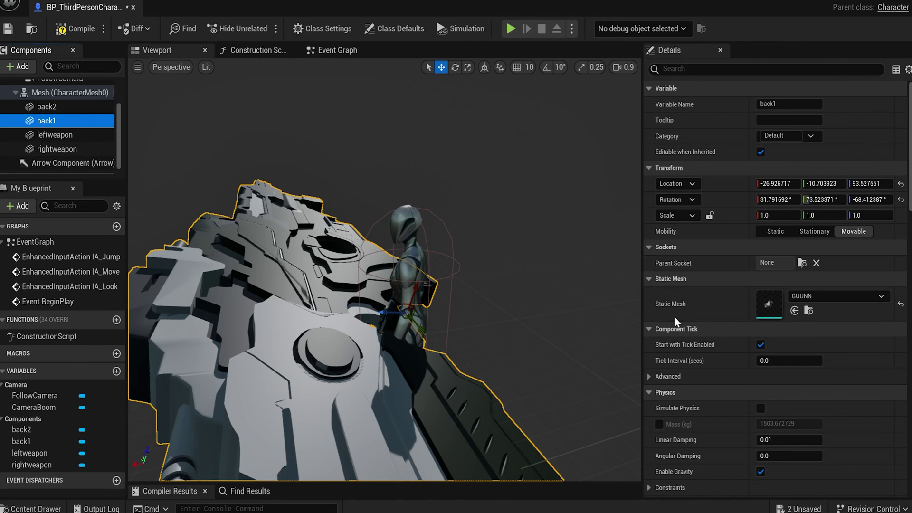
{"action": "left_click", "coordinate": [802, 263]}
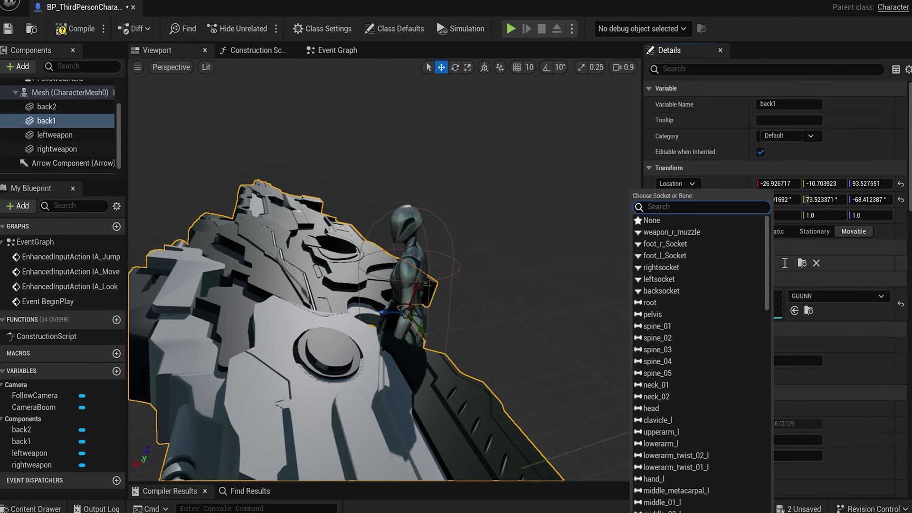
{"action": "left_click", "coordinate": [667, 291]}
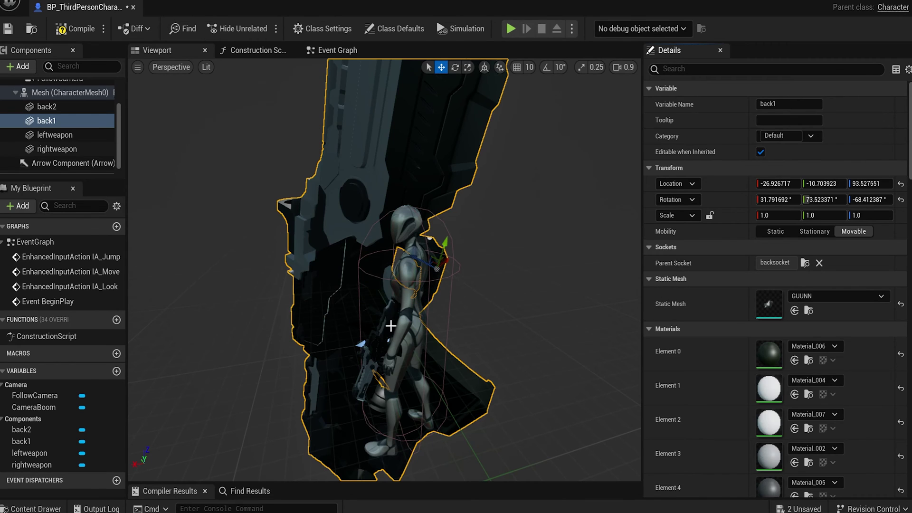
Step: Rotate the back1 gun to about 10.2°, 32.2°, -93.7°
{"action": "scroll", "coordinate": [398, 326], "scroll_direction": "up", "scroll_amount": 5}
{"action": "right_click_drag", "start_coordinate": [399, 326], "coordinate": [266, 330]}
{"action": "scroll", "coordinate": [398, 326], "scroll_direction": "down", "scroll_amount": 7}
{"action": "right_click_drag", "start_coordinate": [441, 309], "coordinate": [443, 311]}
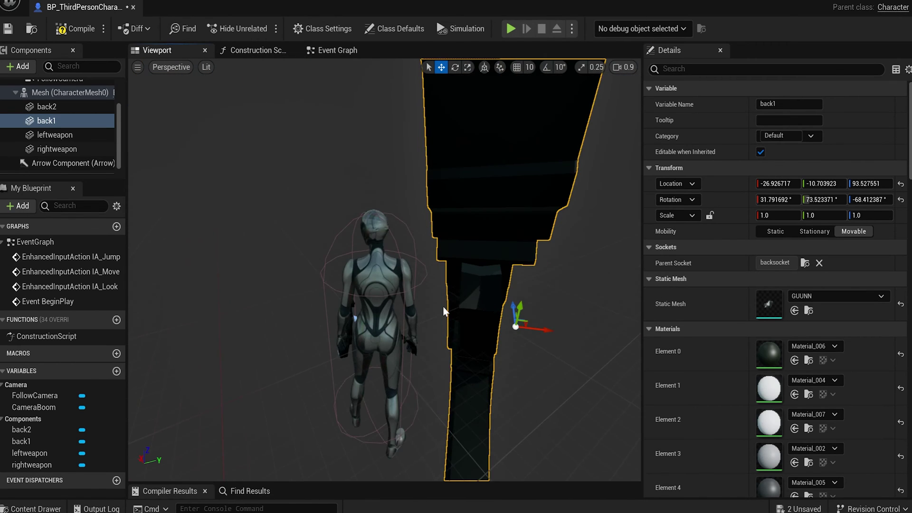
{"action": "left_click", "coordinate": [455, 67]}
{"action": "right_click_drag", "start_coordinate": [506, 355], "coordinate": [499, 356]}
{"action": "left_click_drag", "start_coordinate": [465, 339], "coordinate": [511, 350]}
Step: Scale the back1 gun uniformly to about 0.21 and move it behind the character, at about -39.3, -6.4, 7.9
{"action": "left_click", "coordinate": [469, 68]}
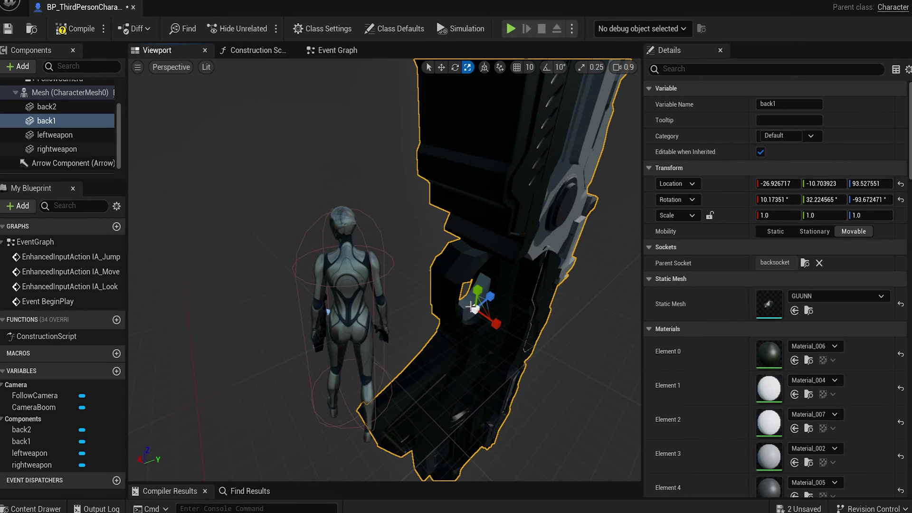
{"action": "right_click_drag", "start_coordinate": [472, 306], "coordinate": [468, 314]}
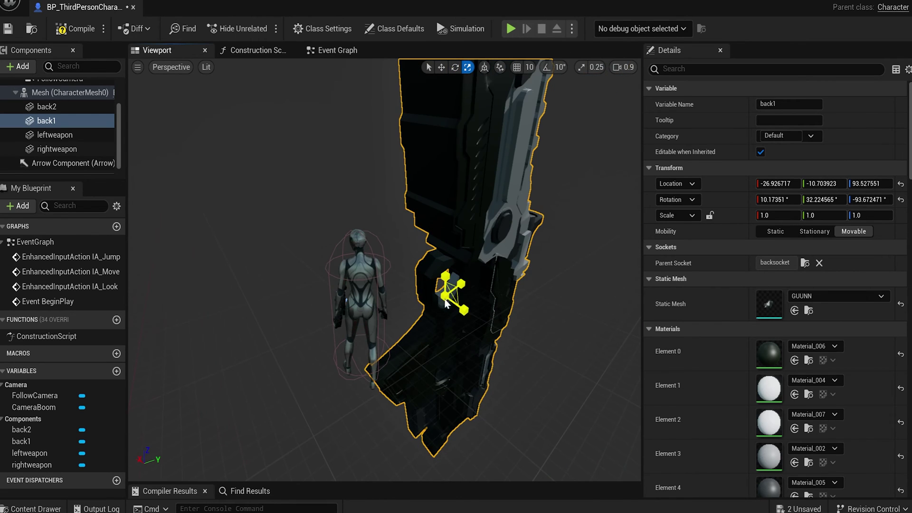
{"action": "left_click_drag", "start_coordinate": [447, 305], "coordinate": [449, 278]}
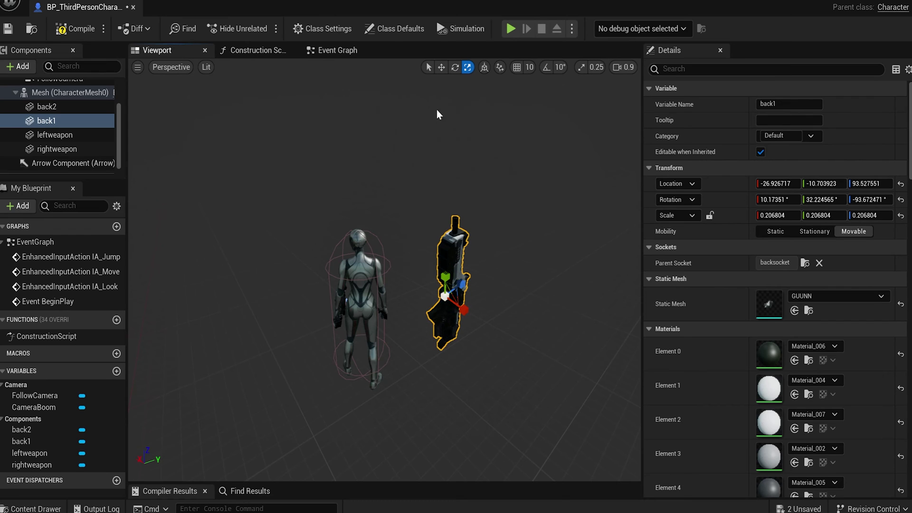
{"action": "left_click", "coordinate": [443, 68]}
{"action": "left_click_drag", "start_coordinate": [468, 308], "coordinate": [392, 317]}
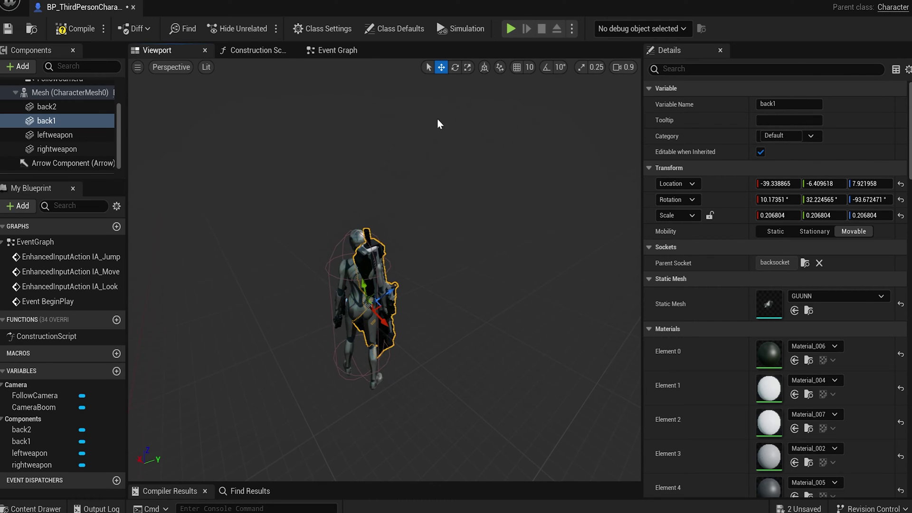
Step: Reduce the back1 gun's uniform scale to about 0.11 and move it up the back, to about -0.4, -22.7, 8.1
{"action": "left_click", "coordinate": [468, 67]}
{"action": "key", "text": "f"}
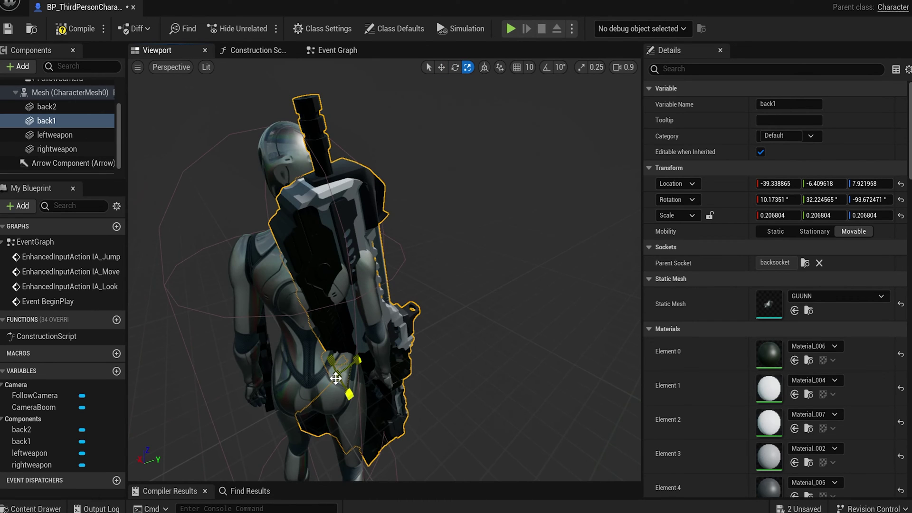
{"action": "mouse_move", "coordinate": [336, 378]}
{"action": "left_mouse_down"}
{"action": "mouse_move", "coordinate": [328, 395]}
{"action": "mouse_move", "coordinate": [343, 366]}
{"action": "mouse_move", "coordinate": [328, 395]}
{"action": "mouse_move", "coordinate": [338, 376]}
{"action": "left_mouse_up"}
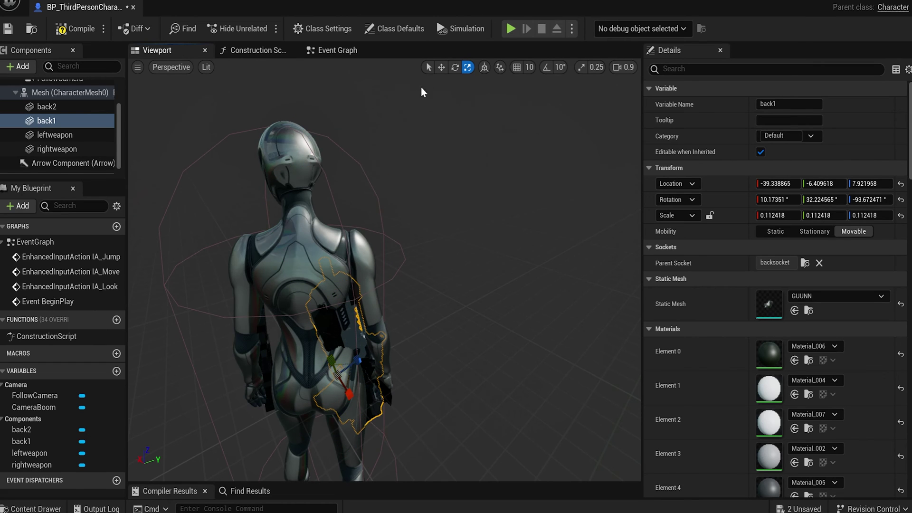
{"action": "left_click", "coordinate": [441, 67]}
{"action": "left_click_drag", "start_coordinate": [351, 397], "coordinate": [280, 298]}
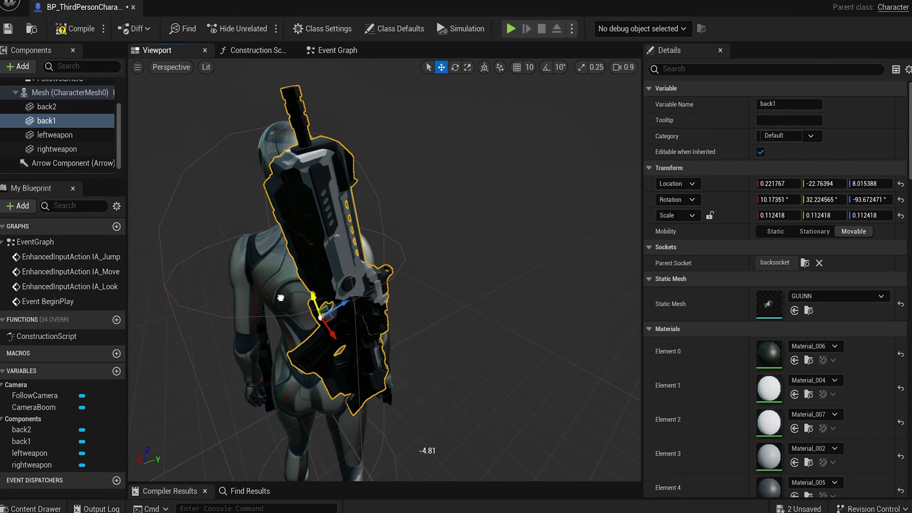
Step: Rotate the back1 gun diagonally across the character's back, to about 47.7°, 9.0°, -97.8°
{"action": "key", "text": "e"}
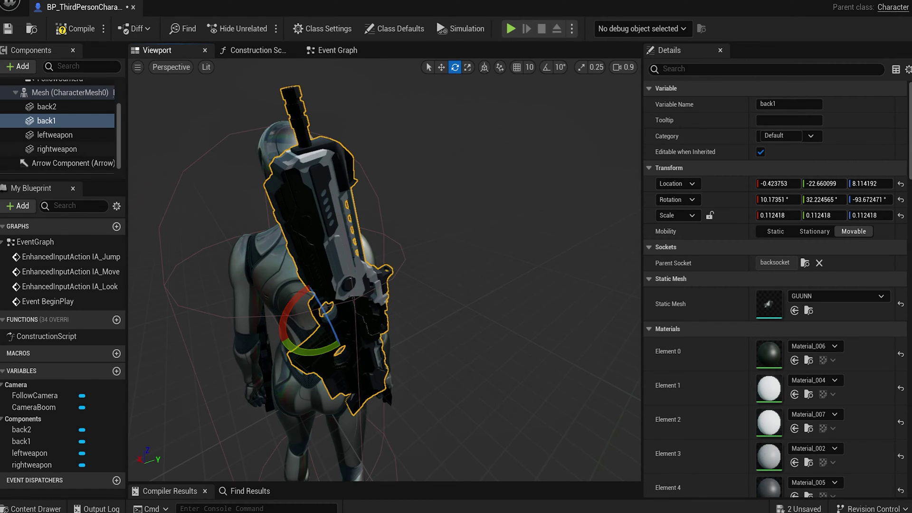
{"action": "left_click_drag", "start_coordinate": [337, 342], "coordinate": [334, 361]}
{"action": "left_click_drag", "start_coordinate": [333, 328], "coordinate": [397, 214]}
{"action": "left_click_drag", "start_coordinate": [368, 269], "coordinate": [361, 318]}
Step: Scale the back1 gun uniformly to about 0.068 and position it on the upper back, at about 4.5, -24.2, 2.6
{"action": "left_click", "coordinate": [468, 68]}
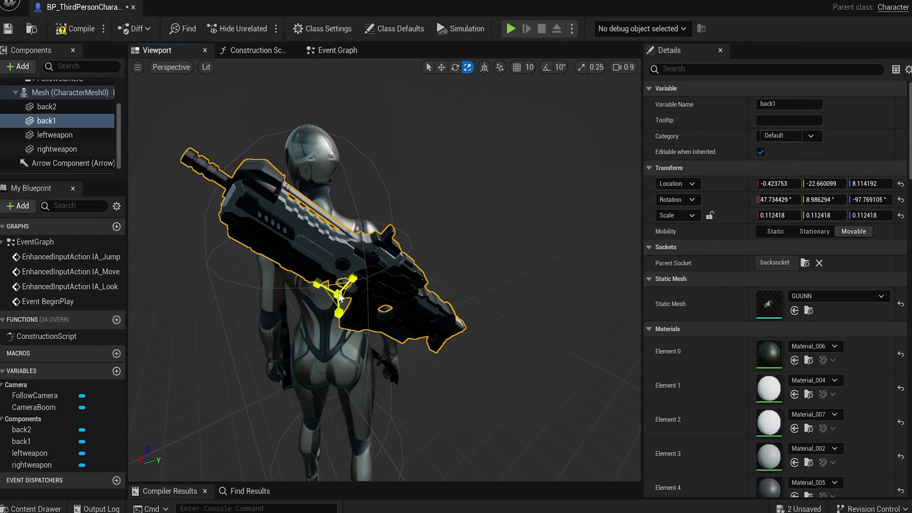
{"action": "left_click_drag", "start_coordinate": [340, 297], "coordinate": [328, 308]}
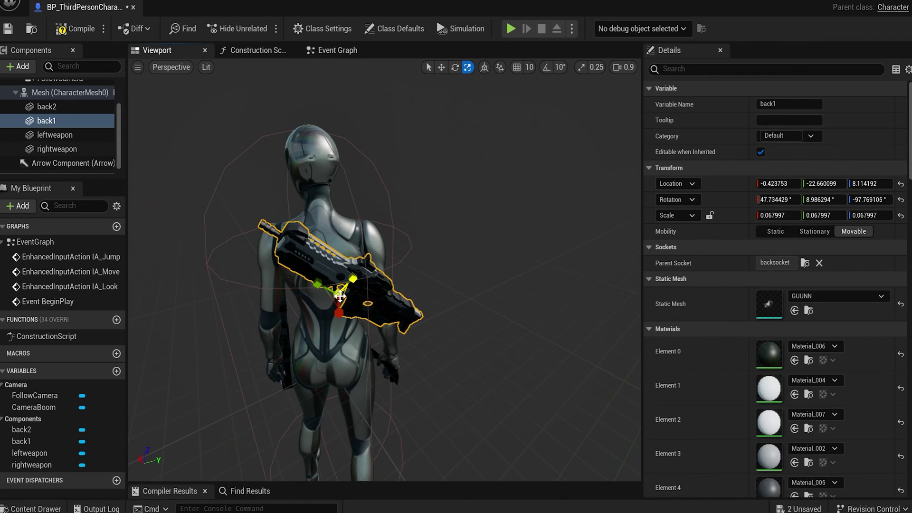
{"action": "left_click", "coordinate": [442, 67]}
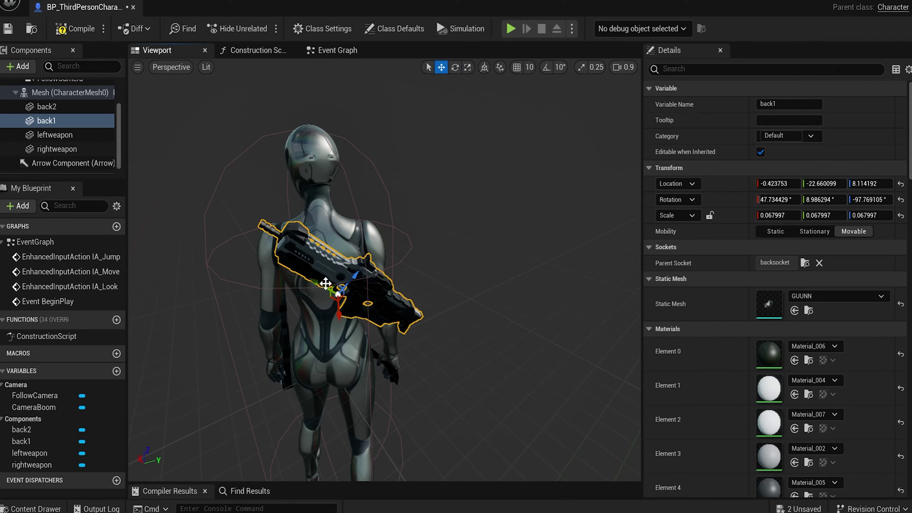
{"action": "left_click_drag", "start_coordinate": [322, 284], "coordinate": [298, 197]}
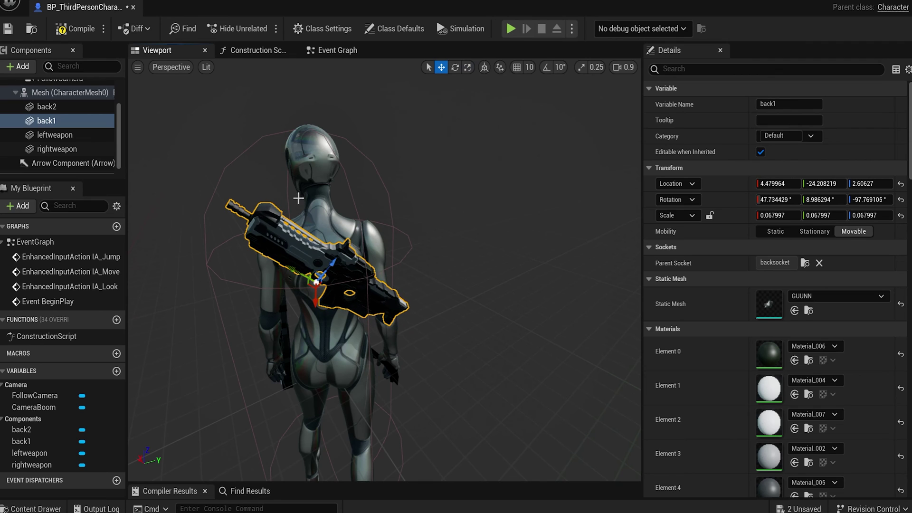
Step: Attach the back2 component to backsocket and assign it the BlackWyrmBlade static mesh
{"action": "left_click", "coordinate": [30, 106]}
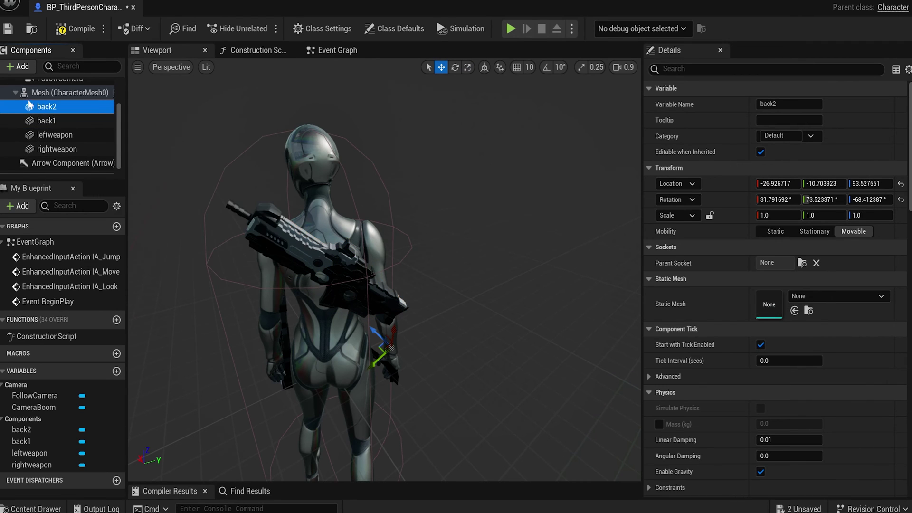
{"action": "left_click", "coordinate": [802, 263]}
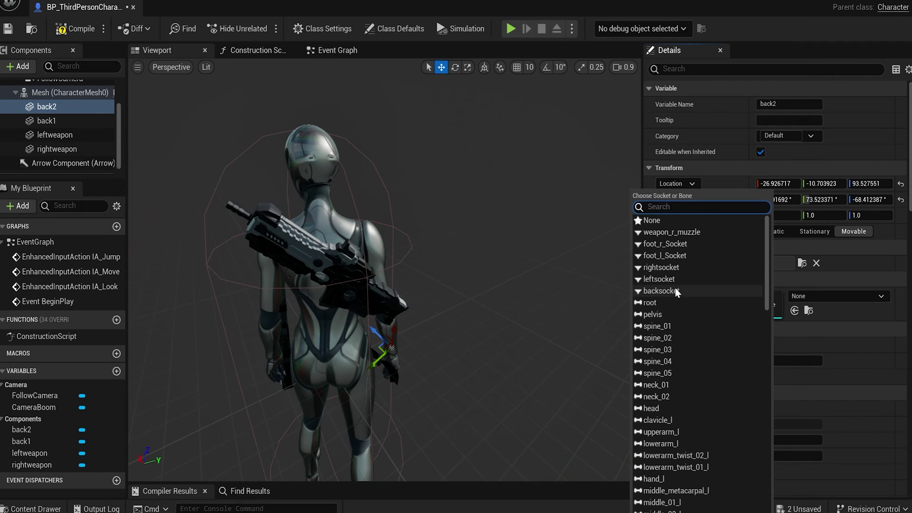
{"action": "left_click", "coordinate": [675, 290]}
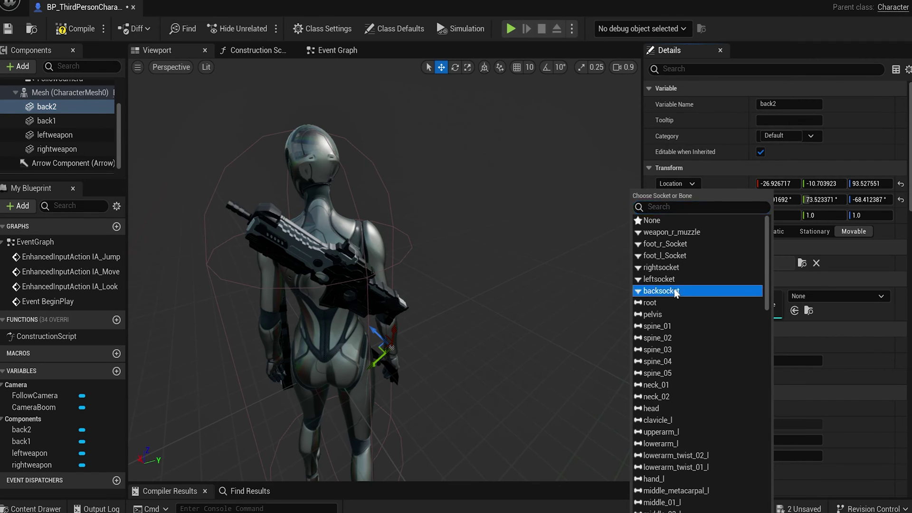
{"action": "left_click", "coordinate": [806, 298]}
{"action": "mouse_move", "coordinate": [805, 170]}
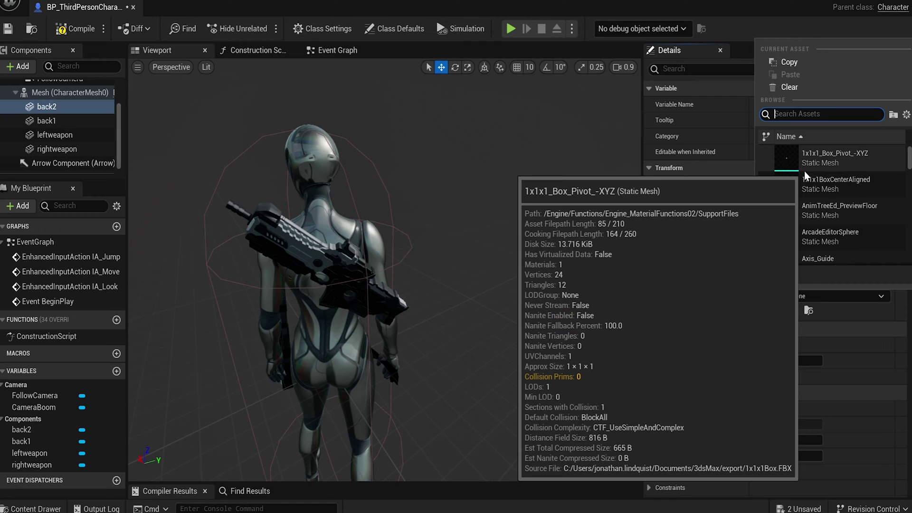
{"action": "type", "text": "sword"}
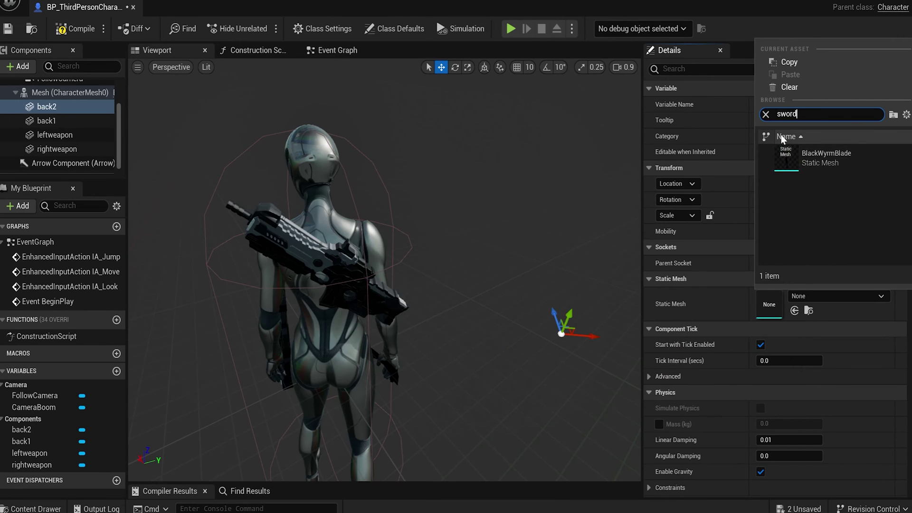
{"action": "left_click", "coordinate": [820, 158]}
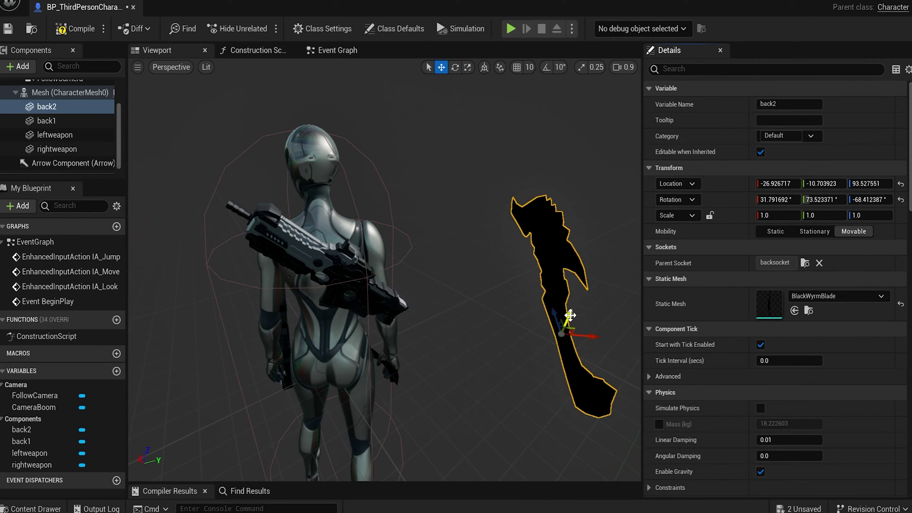
Step: Move the back2 sword onto the character's back at about -32.0, 14.9, -3.7 and rotate it to about 22.2°, 36.7°, -89.7°
{"action": "left_click_drag", "start_coordinate": [570, 315], "coordinate": [328, 294]}
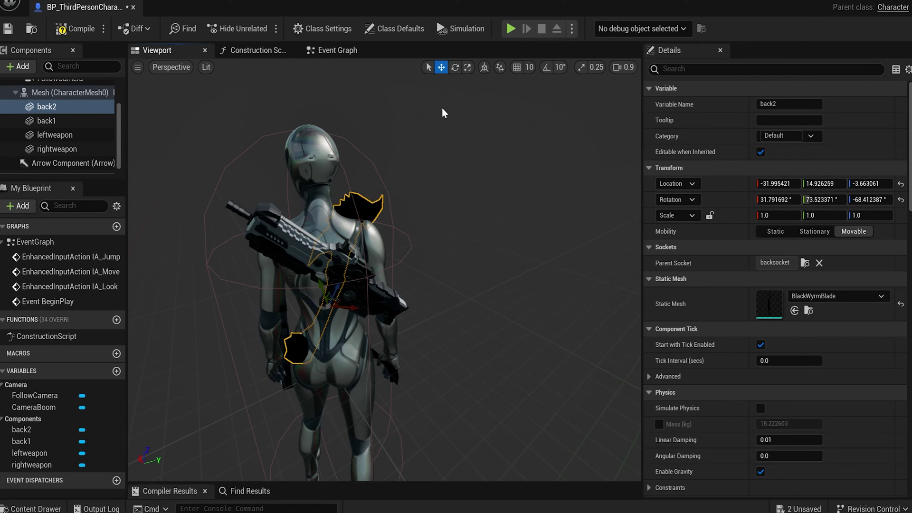
{"action": "left_click", "coordinate": [455, 67]}
{"action": "right_click_drag", "start_coordinate": [362, 323], "coordinate": [354, 306]}
{"action": "mouse_move", "coordinate": [355, 307]}
{"action": "left_mouse_down"}
{"action": "mouse_move", "coordinate": [362, 307]}
{"action": "mouse_move", "coordinate": [349, 321]}
{"action": "left_mouse_up"}
{"action": "left_click_drag", "start_coordinate": [309, 265], "coordinate": [349, 246]}
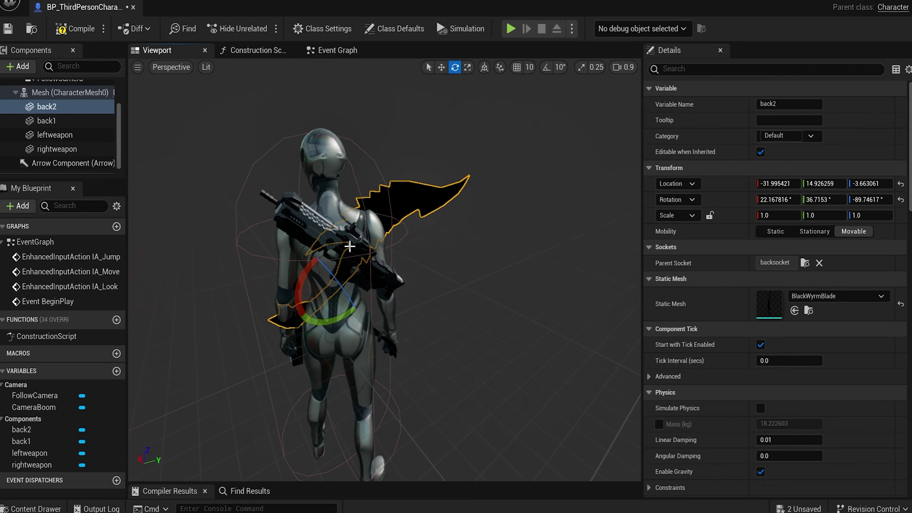
Step: Shift the back2 sword to about -33.4, 0, 2.9 and rotate it to about 18.7°, 19.5°, -97.0°
{"action": "left_click", "coordinate": [441, 67]}
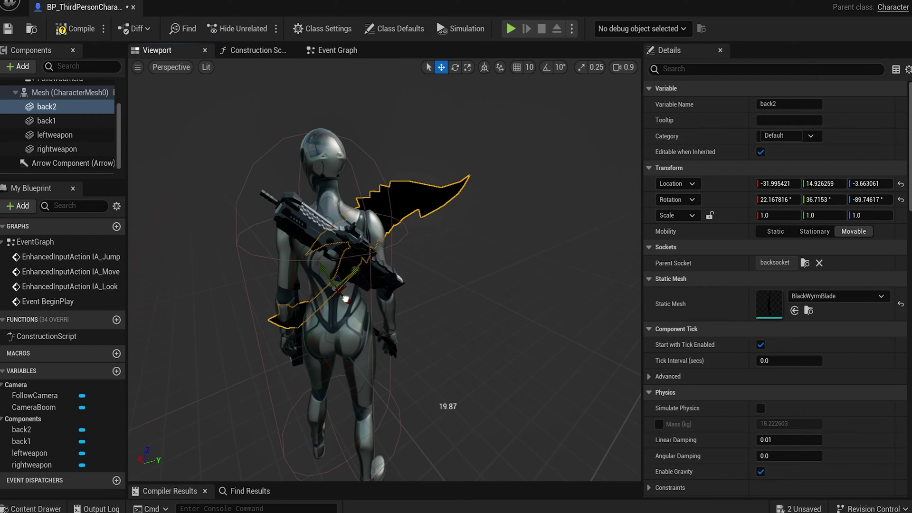
{"action": "left_click_drag", "start_coordinate": [345, 298], "coordinate": [377, 278]}
{"action": "left_click", "coordinate": [455, 68]}
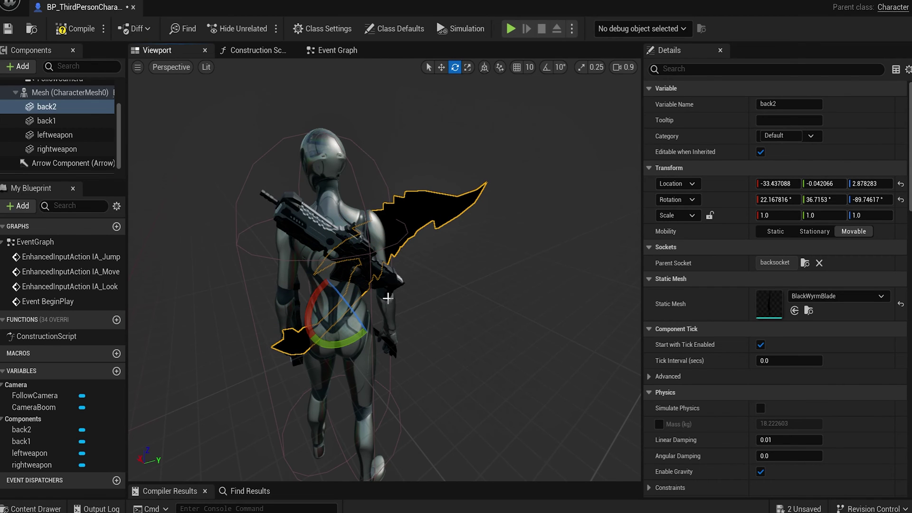
{"action": "left_click_drag", "start_coordinate": [361, 338], "coordinate": [365, 334]}
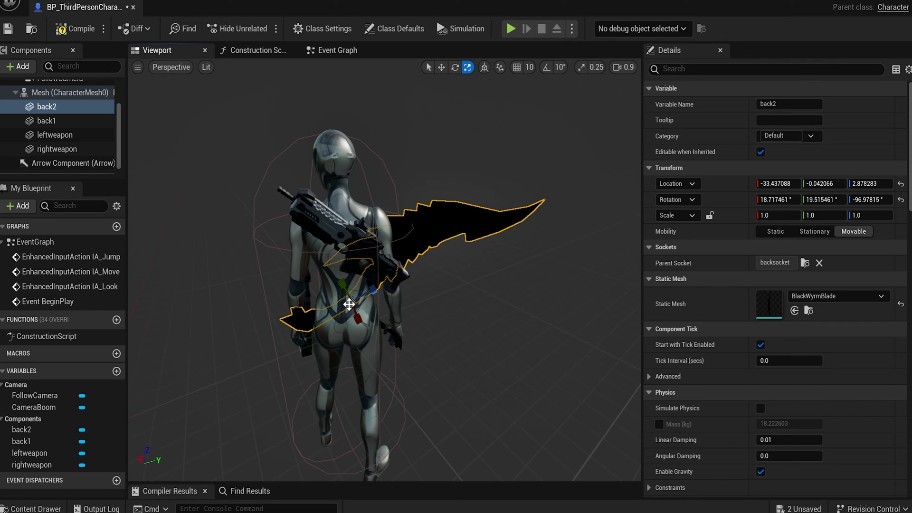
Step: Scale the back2 sword uniformly to about 0.90 and turn its blade downward, with an X rotation of about 228.5°
{"action": "right_click_drag", "start_coordinate": [363, 297], "coordinate": [358, 300]}
{"action": "mouse_move", "coordinate": [363, 291]}
{"action": "left_mouse_down"}
{"action": "mouse_move", "coordinate": [357, 304]}
{"action": "mouse_move", "coordinate": [361, 290]}
{"action": "left_mouse_up"}
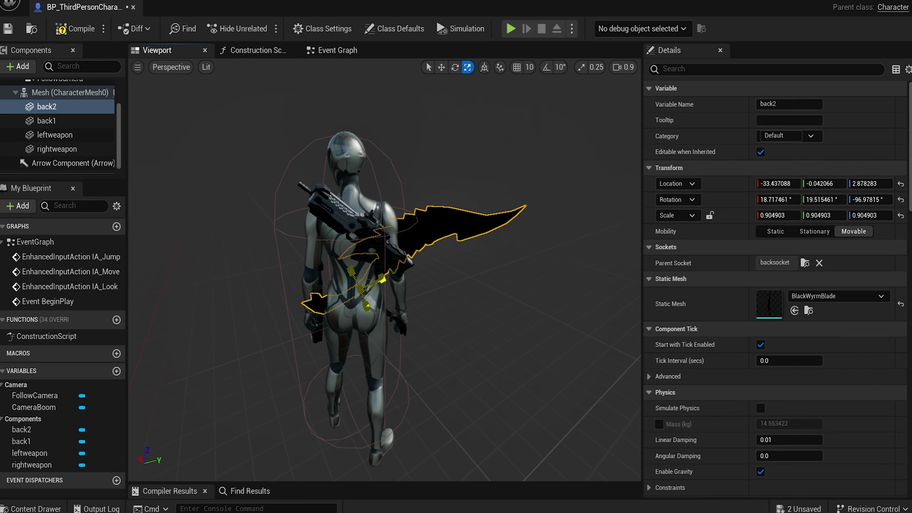
{"action": "left_click", "coordinate": [455, 67]}
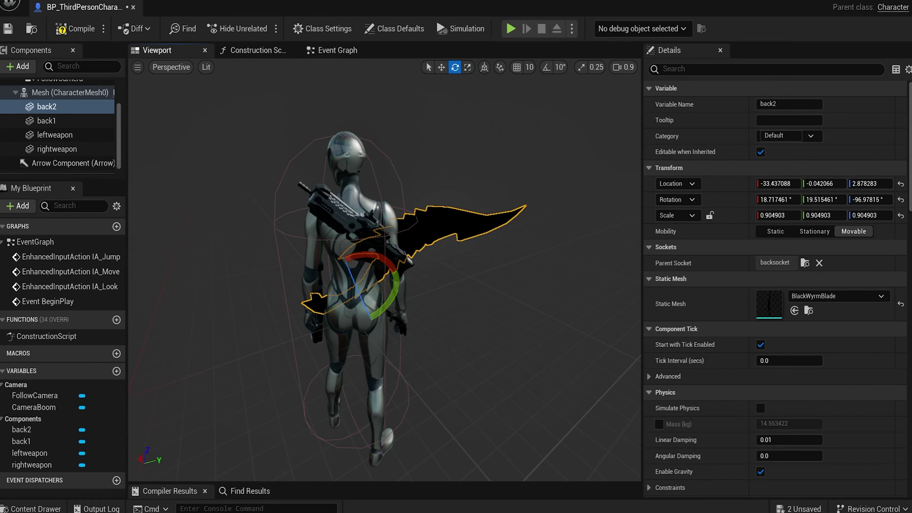
{"action": "right_click_drag", "start_coordinate": [404, 281], "coordinate": [397, 277]}
{"action": "left_click_drag", "start_coordinate": [395, 264], "coordinate": [330, 226]}
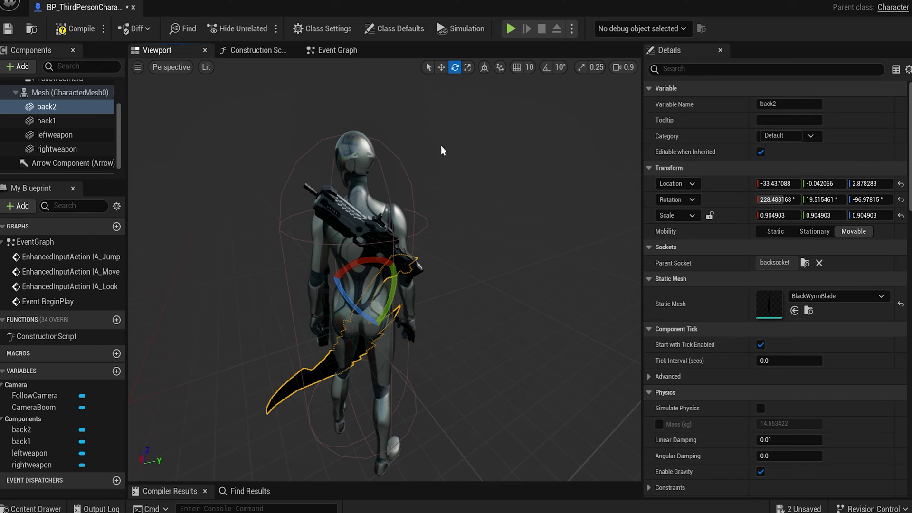
Step: Scale the back2 sword down uniformly to about 0.51
{"action": "left_click", "coordinate": [467, 68]}
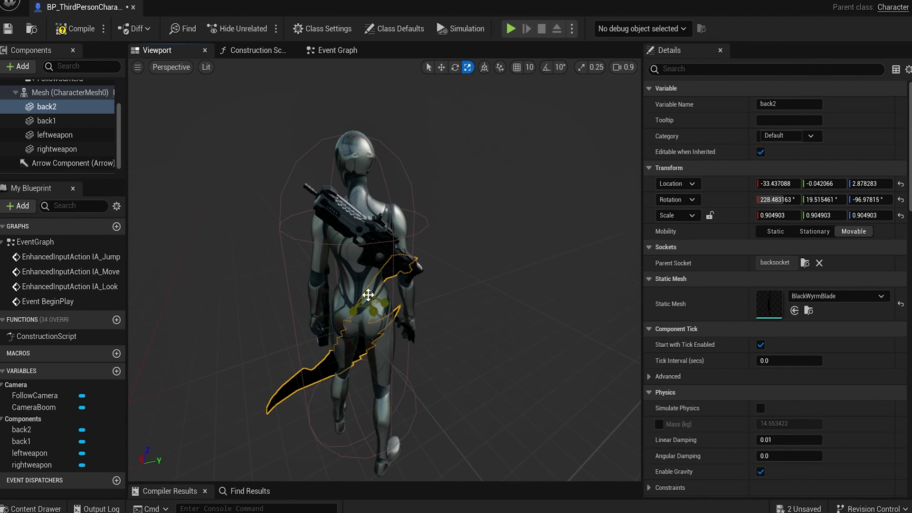
{"action": "left_click_drag", "start_coordinate": [368, 294], "coordinate": [350, 320]}
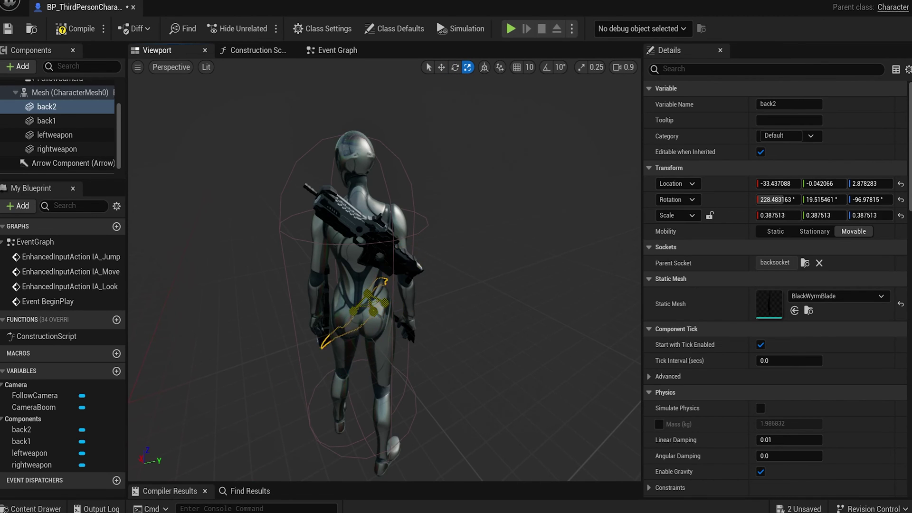
{"action": "left_click", "coordinate": [441, 67]}
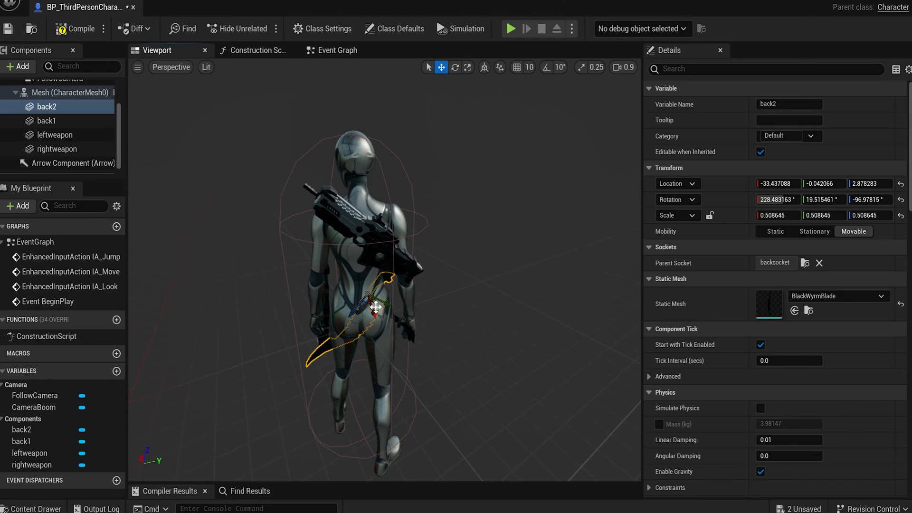
Step: Move the back2 sword onto the character's upper back at about 13.1, -13.4, 6.7, and compile and save the blueprint
{"action": "left_click_drag", "start_coordinate": [358, 307], "coordinate": [414, 177]}
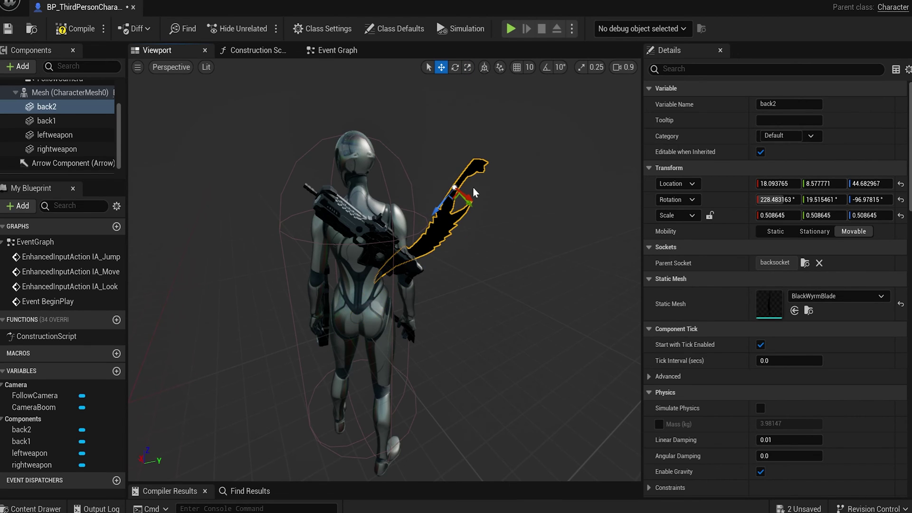
{"action": "left_click_drag", "start_coordinate": [467, 203], "coordinate": [574, 348]}
{"action": "left_click_drag", "start_coordinate": [435, 263], "coordinate": [478, 250]}
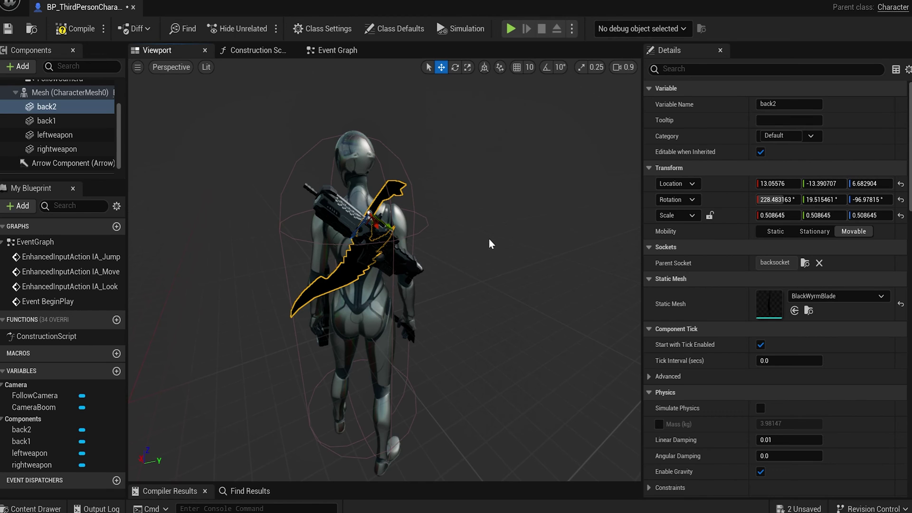
{"action": "left_click", "coordinate": [385, 298]}
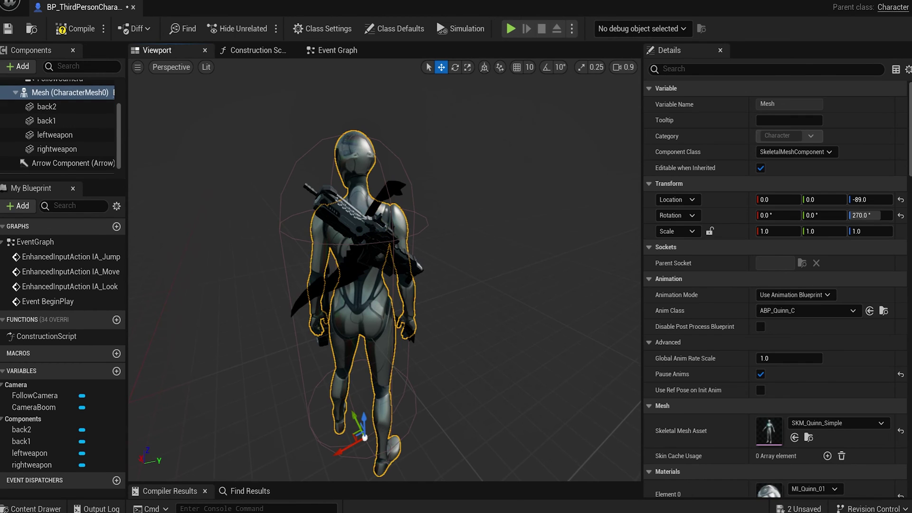
{"action": "right_click_drag", "start_coordinate": [460, 279], "coordinate": [494, 275]}
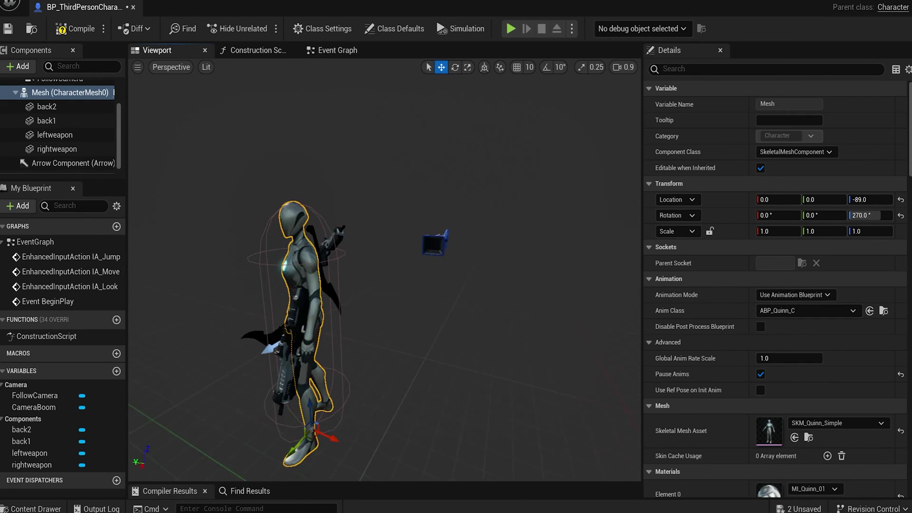
{"action": "right_click_drag", "start_coordinate": [436, 263], "coordinate": [480, 262]}
{"action": "scroll", "coordinate": [436, 263], "scroll_direction": "up", "scroll_amount": 1}
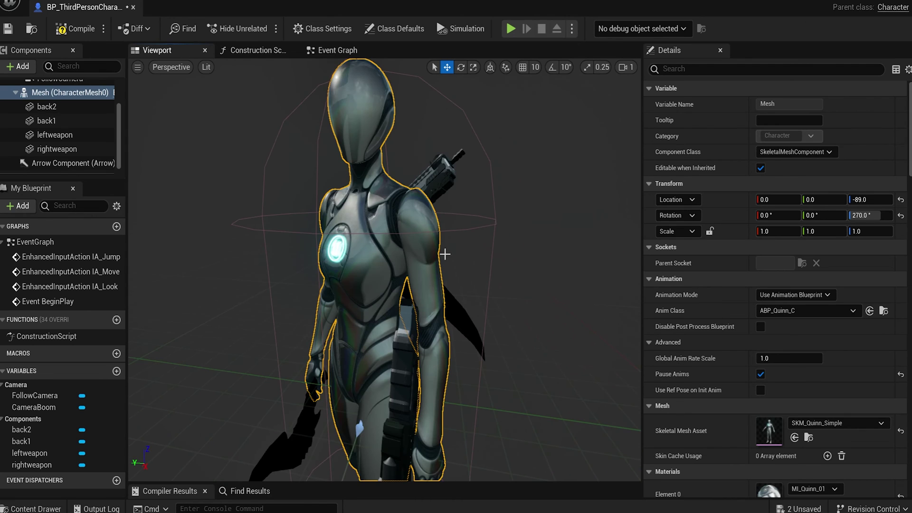
{"action": "left_click", "coordinate": [71, 29]}
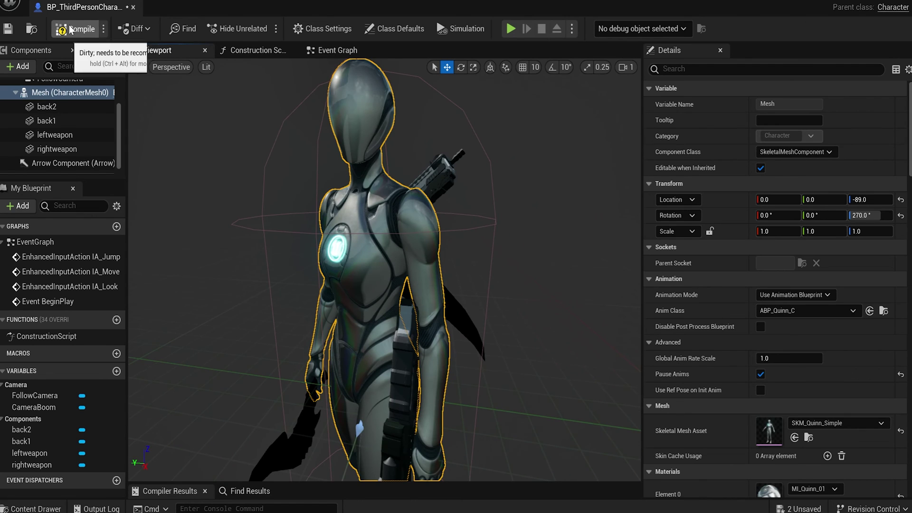
{"action": "left_click", "coordinate": [6, 31]}
Step: Add a keyboard event for the 1 key in an empty area of the event graph below the jump input nodes
{"action": "left_click", "coordinate": [342, 49]}
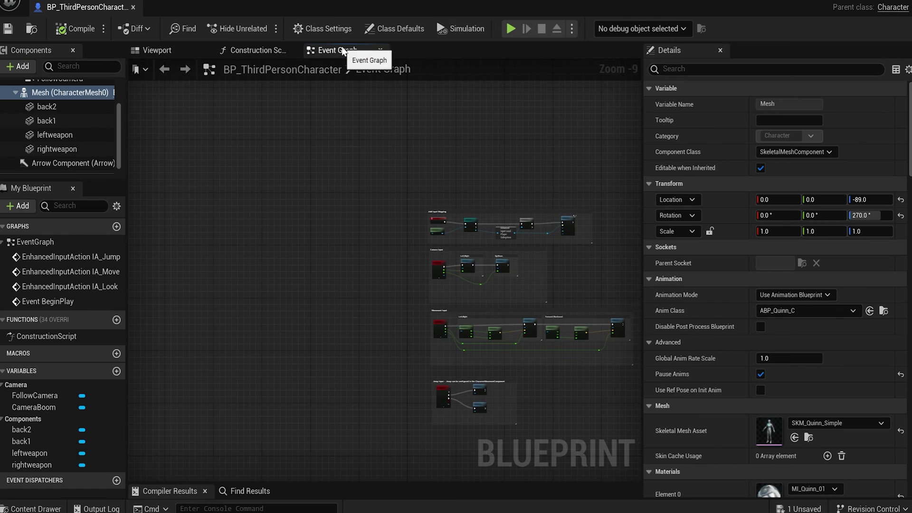
{"action": "scroll", "coordinate": [341, 178], "scroll_direction": "up", "scroll_amount": 4}
{"action": "right_click_drag", "start_coordinate": [341, 181], "coordinate": [351, 82]}
{"action": "scroll", "coordinate": [390, 422], "scroll_direction": "down", "scroll_amount": 7}
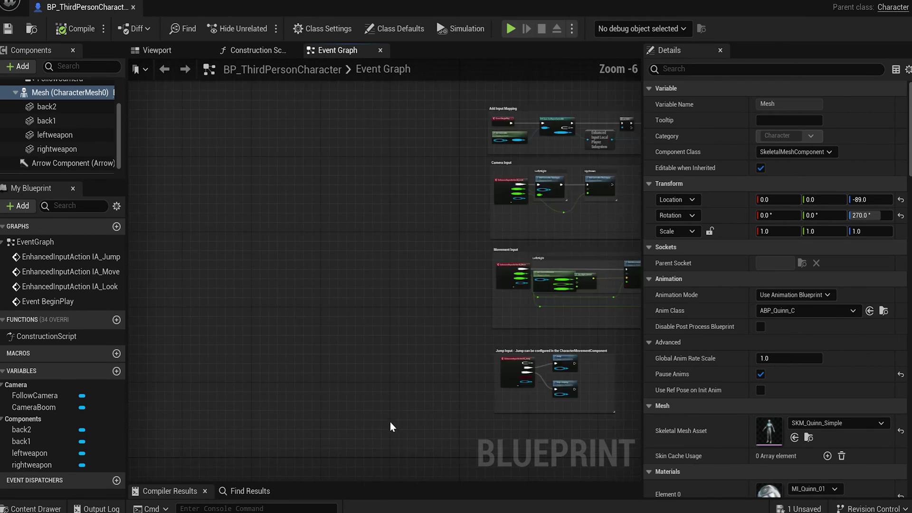
{"action": "right_click_drag", "start_coordinate": [390, 402], "coordinate": [418, 189]}
{"action": "scroll", "coordinate": [412, 280], "scroll_direction": "up", "scroll_amount": 3}
{"action": "right_click_drag", "start_coordinate": [414, 277], "coordinate": [289, 291]}
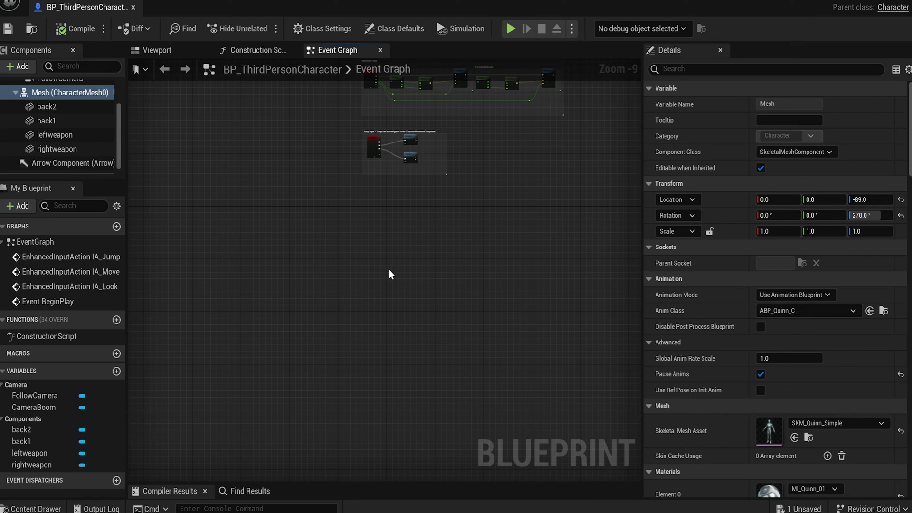
{"action": "right_click", "coordinate": [363, 262]}
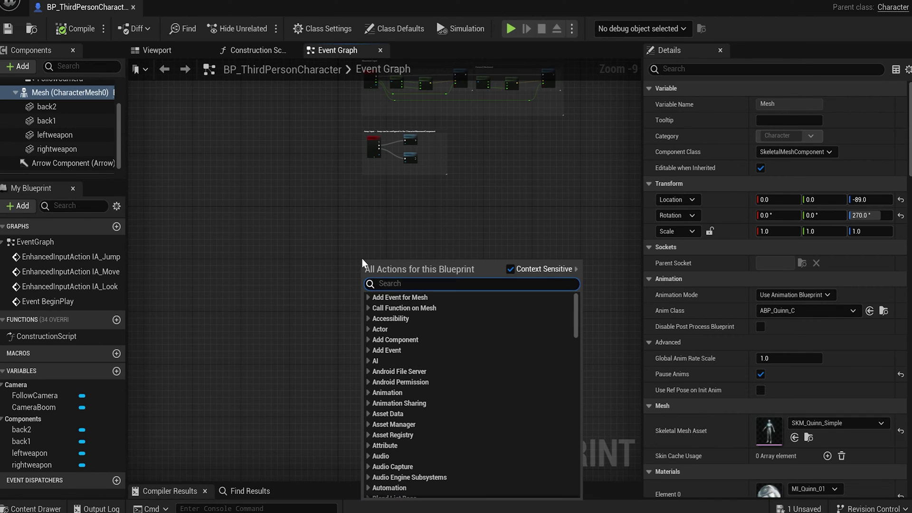
{"action": "type", "text": "1 key"}
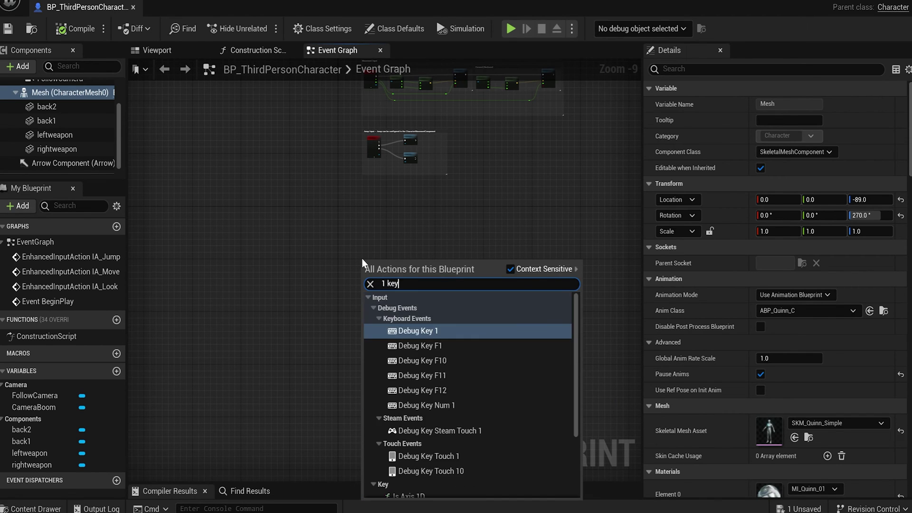
{"action": "type", "text": "bo"}
{"action": "left_click", "coordinate": [392, 431]}
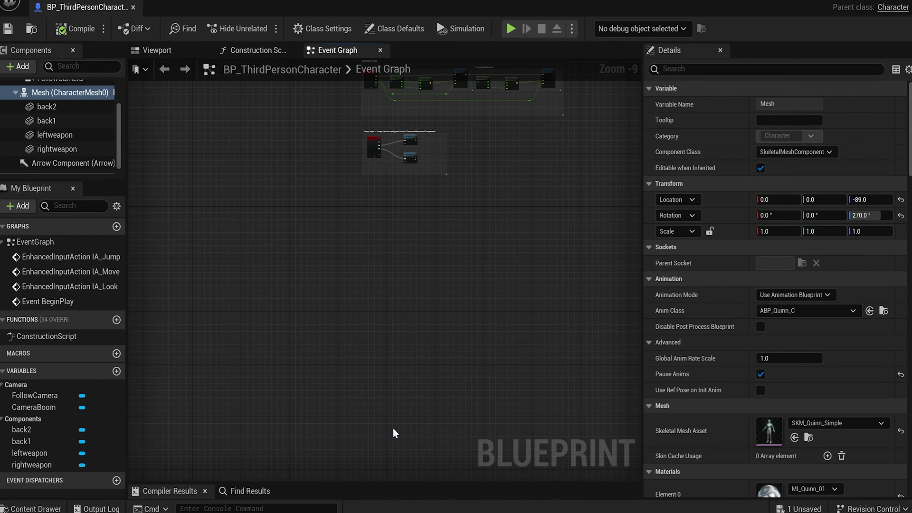
{"action": "scroll", "coordinate": [386, 297], "scroll_direction": "up", "scroll_amount": 9}
{"action": "right_click_drag", "start_coordinate": [367, 205], "coordinate": [286, 189]}
{"action": "right_click_drag", "start_coordinate": [343, 192], "coordinate": [354, 224]}
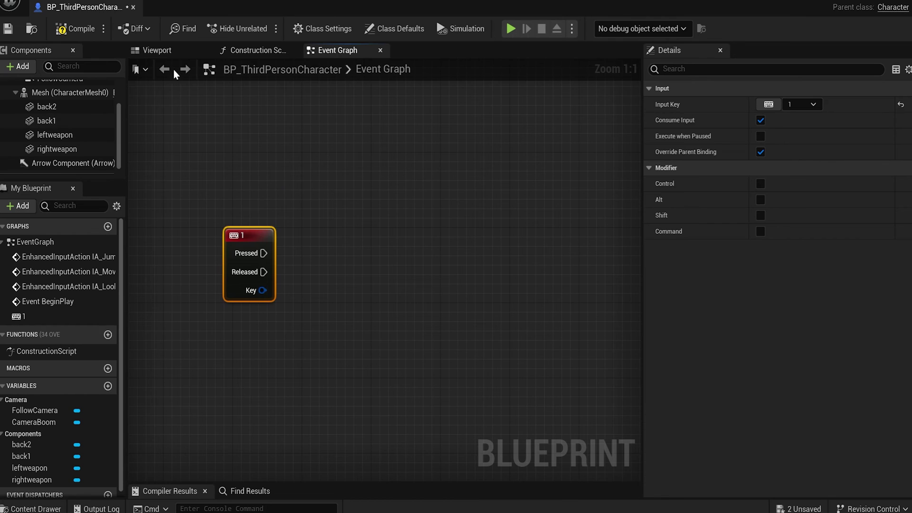
Step: Compile the blueprint and place a leftweapon reference node in the event graph above the 1 key event
{"action": "left_click", "coordinate": [188, 48]}
{"action": "left_click", "coordinate": [78, 29]}
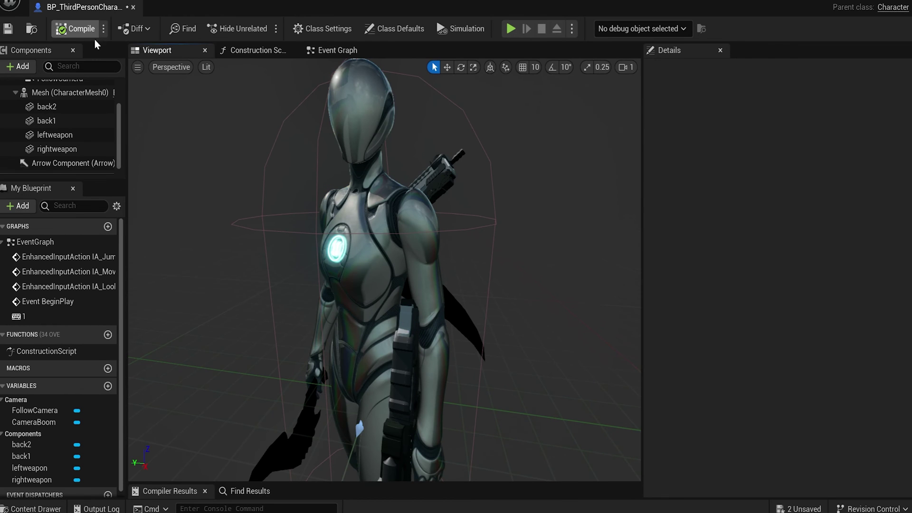
{"action": "left_click", "coordinate": [336, 51]}
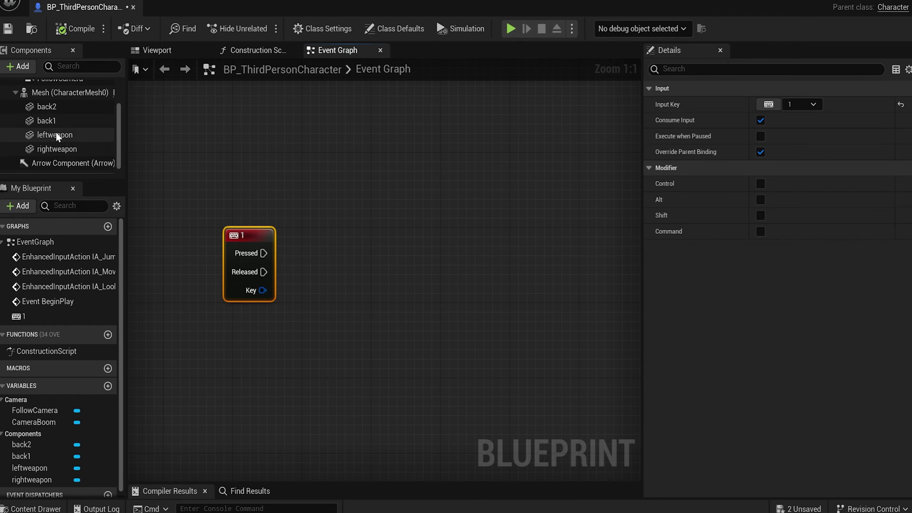
{"action": "left_click_drag", "start_coordinate": [54, 135], "coordinate": [340, 193]}
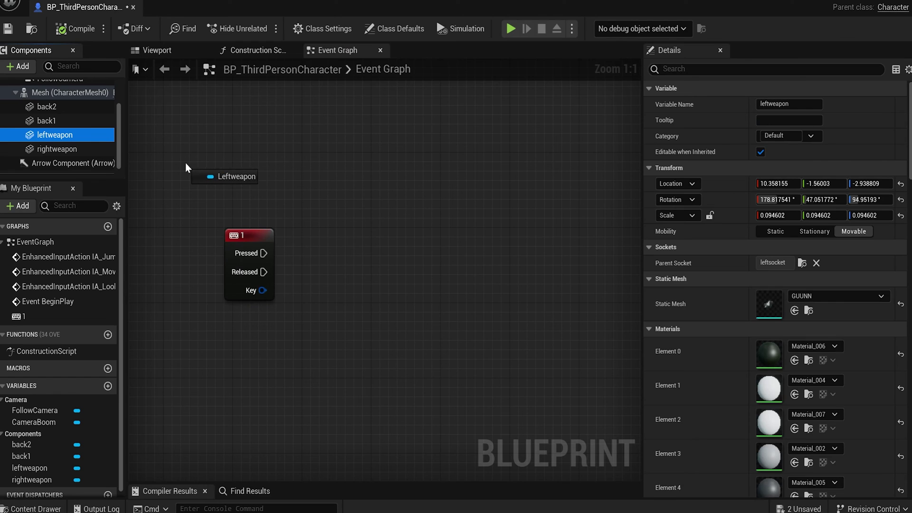
{"action": "left_click_drag", "start_coordinate": [256, 162], "coordinate": [255, 162]}
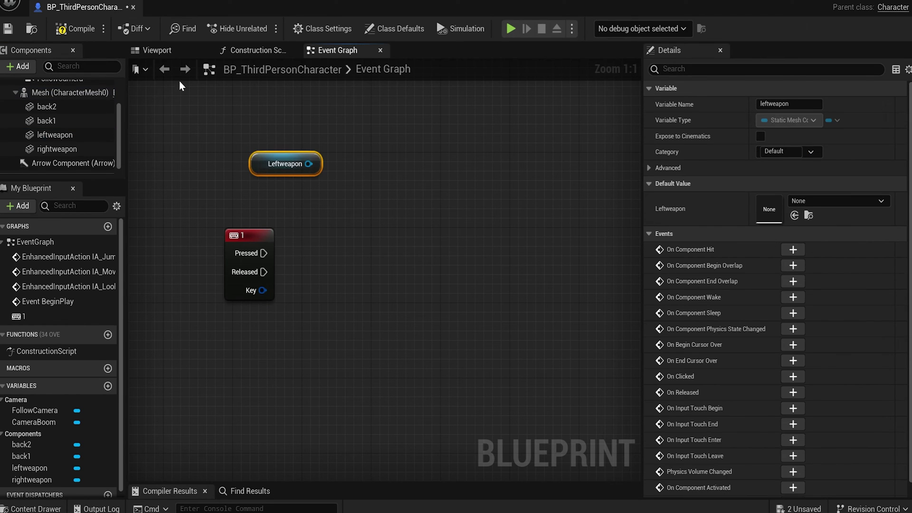
{"action": "scroll", "coordinate": [707, 272], "scroll_direction": "down", "scroll_amount": 2}
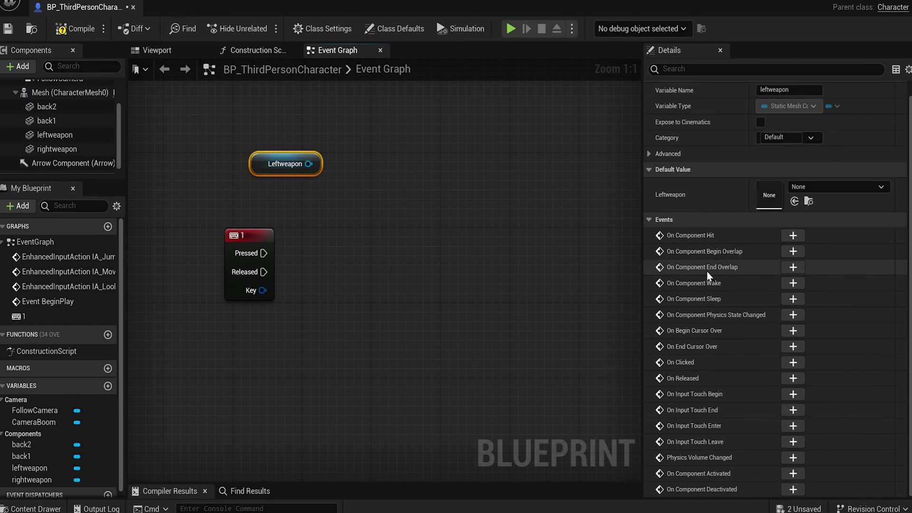
{"action": "scroll", "coordinate": [707, 272], "scroll_direction": "up", "scroll_amount": 2}
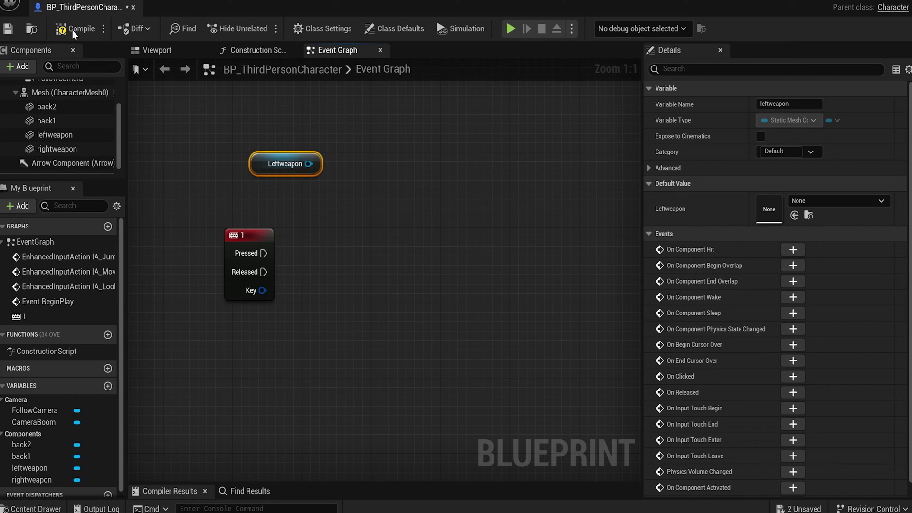
Step: Check which weapons the leftweapon, back2 and back1 components hold, and place a back1 reference node in the event graph
{"action": "left_click", "coordinate": [175, 51]}
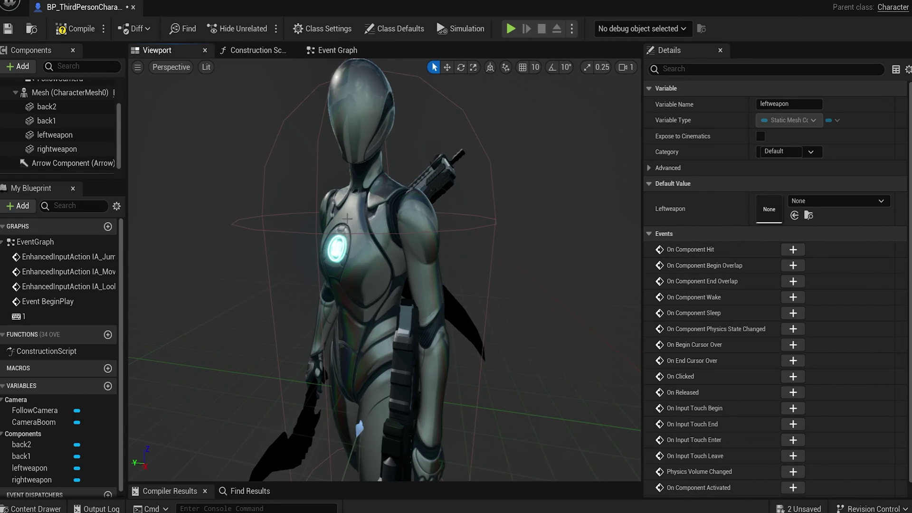
{"action": "left_click", "coordinate": [52, 138]}
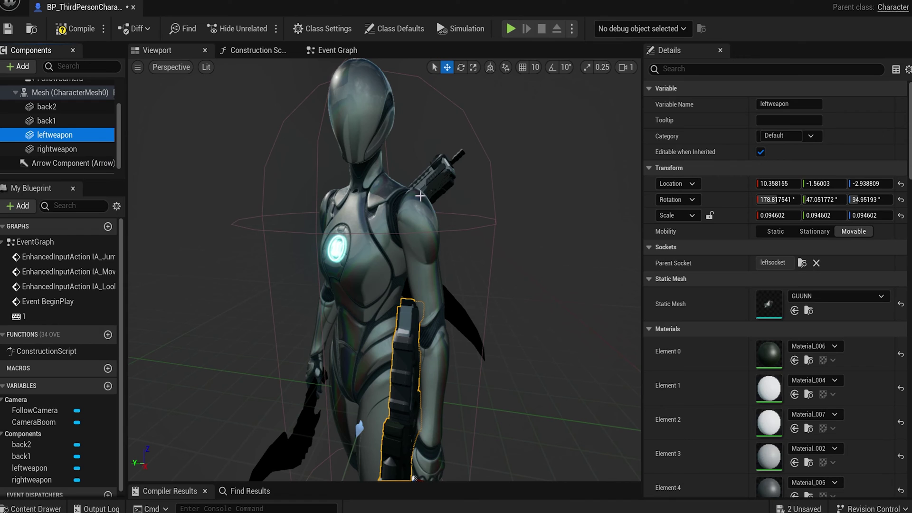
{"action": "left_click", "coordinate": [50, 108]}
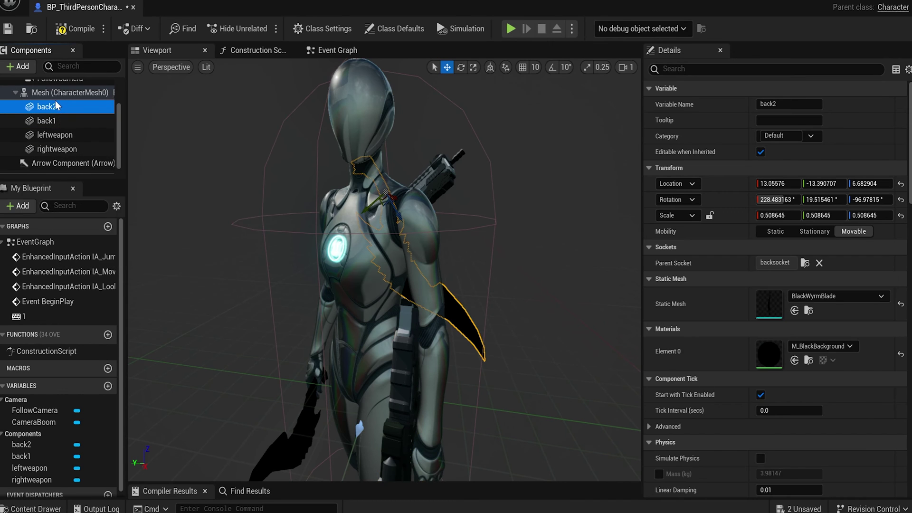
{"action": "left_click", "coordinate": [51, 120]}
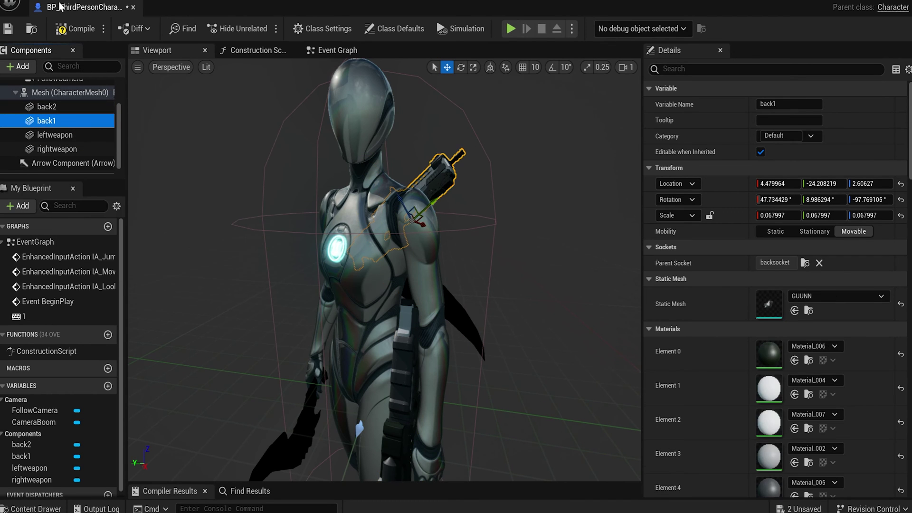
{"action": "left_click", "coordinate": [81, 27]}
{"action": "left_click", "coordinate": [362, 52]}
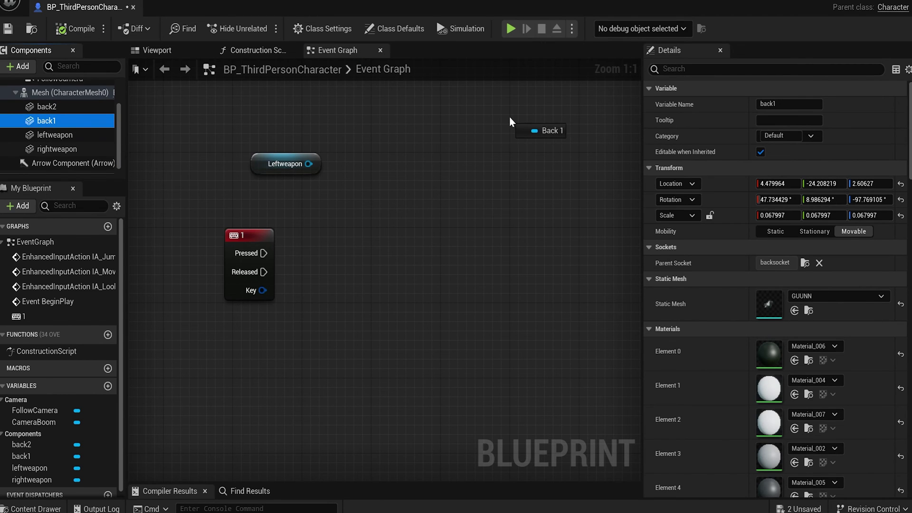
{"action": "left_click_drag", "start_coordinate": [509, 117], "coordinate": [539, 136]}
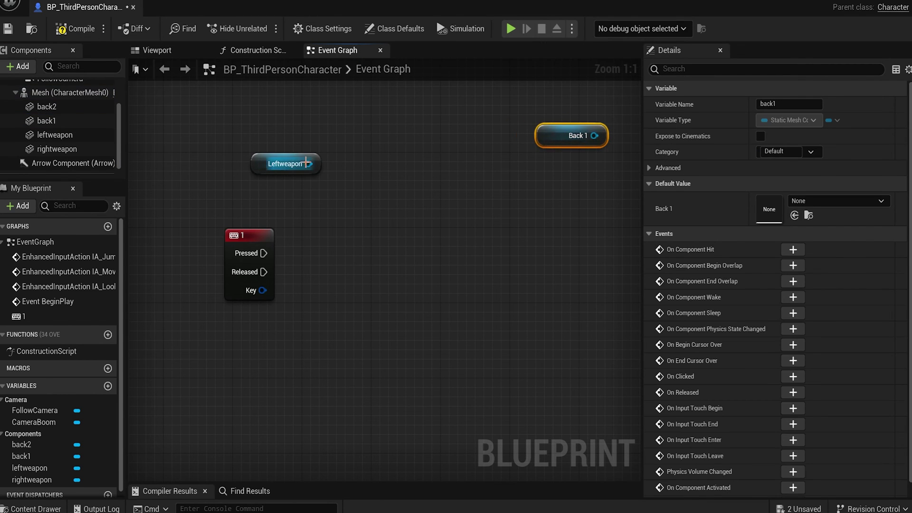
Step: Compile and save the blueprint with the leftweapon and back1 reference nodes in place
{"action": "left_click_drag", "start_coordinate": [307, 164], "coordinate": [350, 215]}
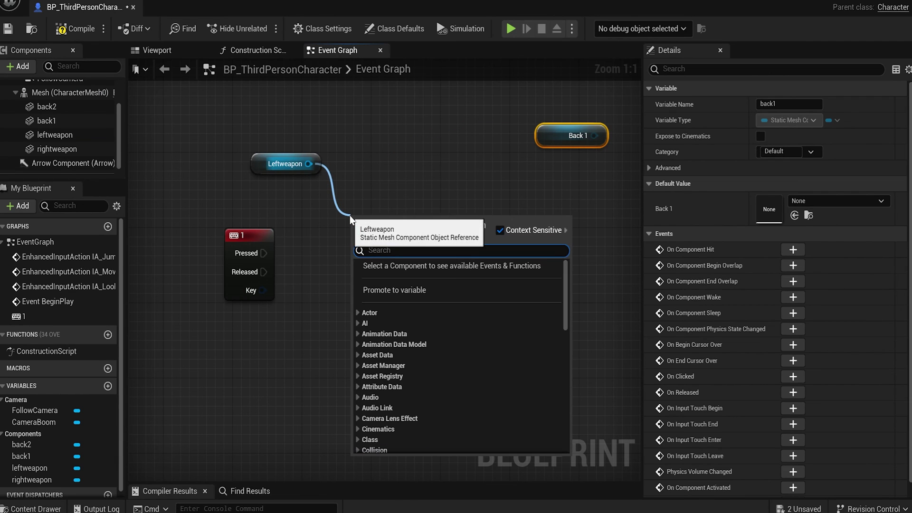
{"action": "left_click", "coordinate": [353, 204]}
{"action": "left_click", "coordinate": [71, 28]}
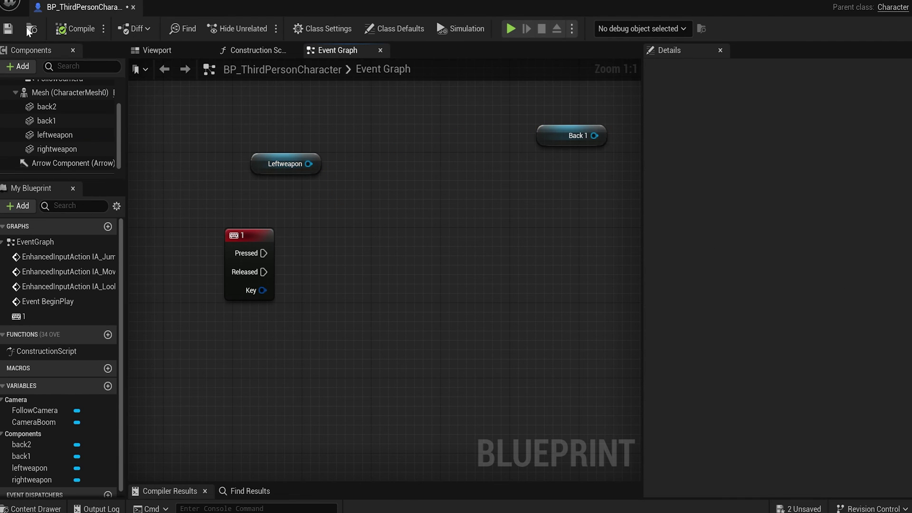
{"action": "left_click", "coordinate": [8, 29]}
Step: Turn off Visible in the rendering settings of the leftweapon gun in the character's hand
{"action": "left_click", "coordinate": [157, 50]}
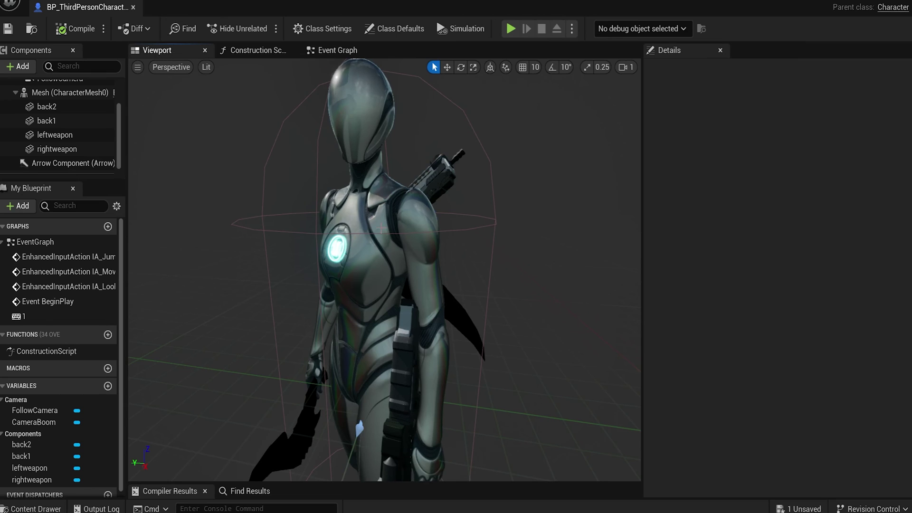
{"action": "scroll", "coordinate": [388, 231], "scroll_direction": "down", "scroll_amount": 5}
{"action": "middle_click_drag", "start_coordinate": [388, 231], "coordinate": [393, 286]}
{"action": "scroll", "coordinate": [388, 231], "scroll_direction": "up", "scroll_amount": 5}
{"action": "right_click_drag", "start_coordinate": [387, 230], "coordinate": [305, 242]}
{"action": "scroll", "coordinate": [387, 229], "scroll_direction": "down", "scroll_amount": 1}
{"action": "scroll", "coordinate": [385, 226], "scroll_direction": "down", "scroll_amount": 5}
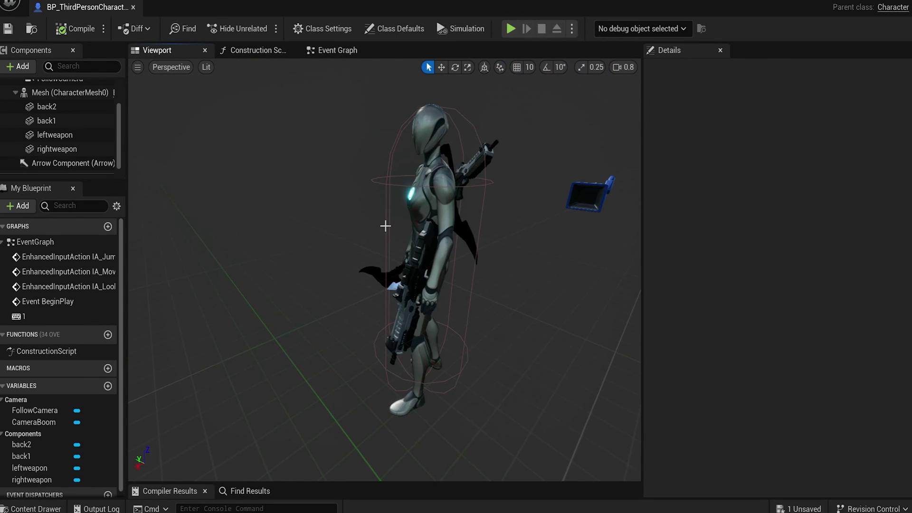
{"action": "left_click", "coordinate": [399, 285]}
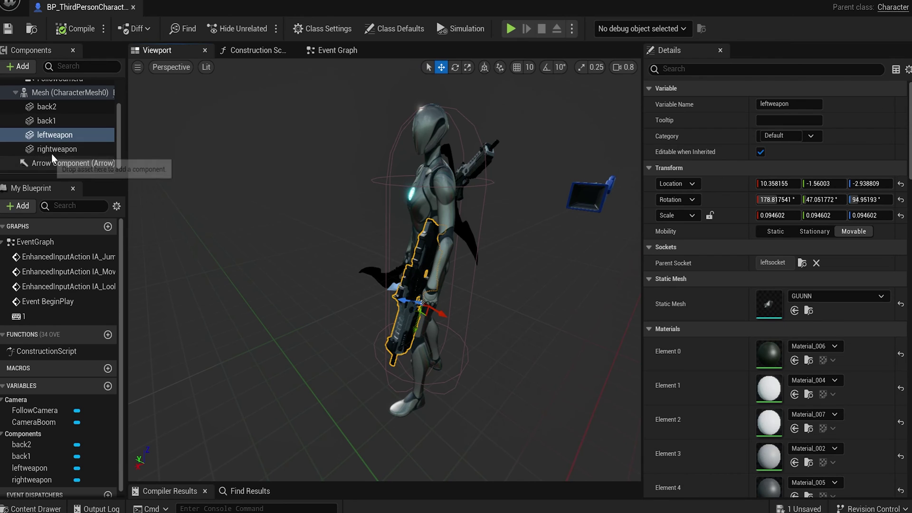
{"action": "left_click", "coordinate": [53, 137]}
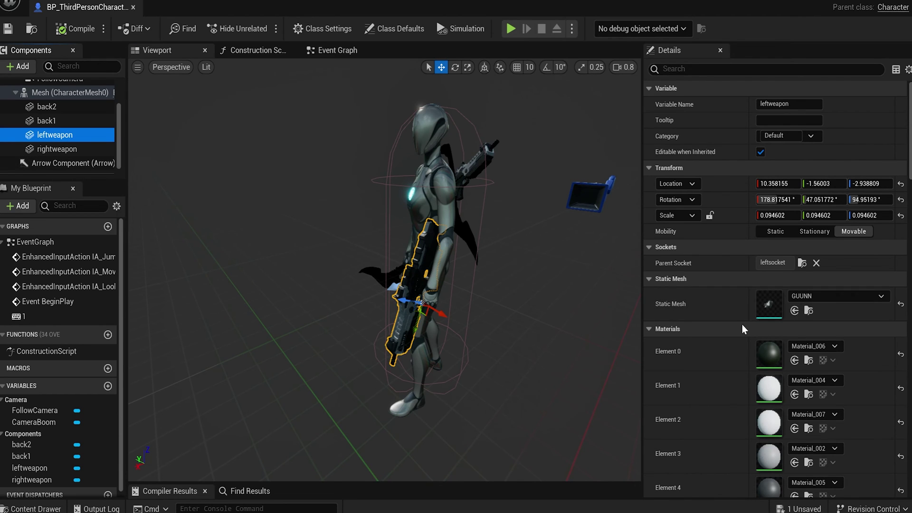
{"action": "scroll", "coordinate": [731, 329], "scroll_direction": "down", "scroll_amount": 10}
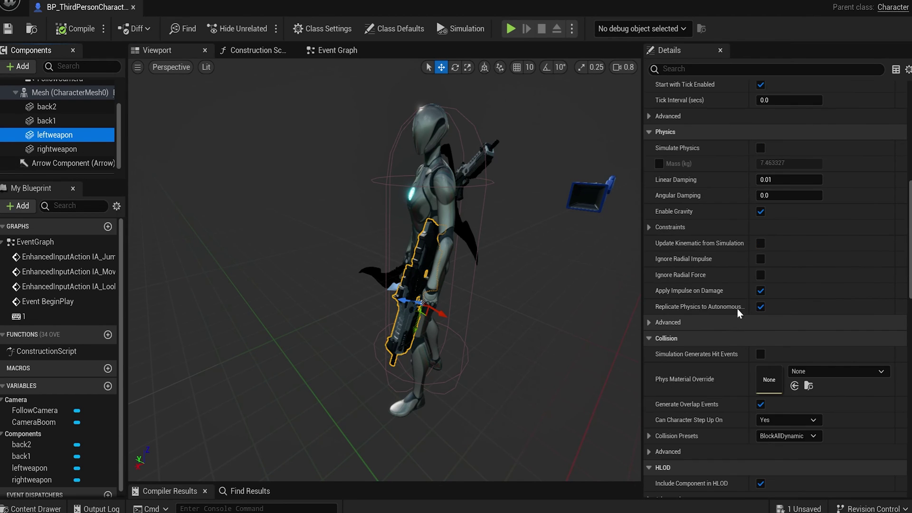
{"action": "scroll", "coordinate": [758, 304], "scroll_direction": "down", "scroll_amount": 5}
{"action": "scroll", "coordinate": [758, 345], "scroll_direction": "down", "scroll_amount": 4}
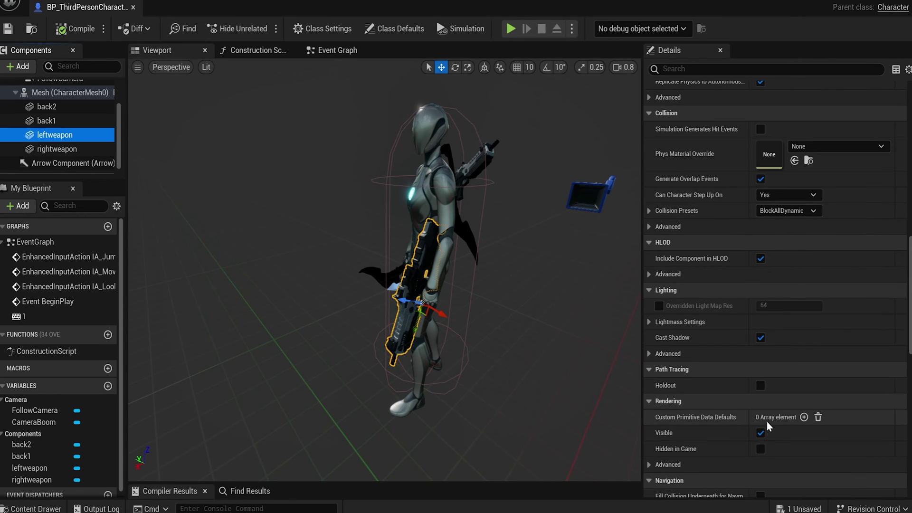
{"action": "left_click", "coordinate": [760, 433]}
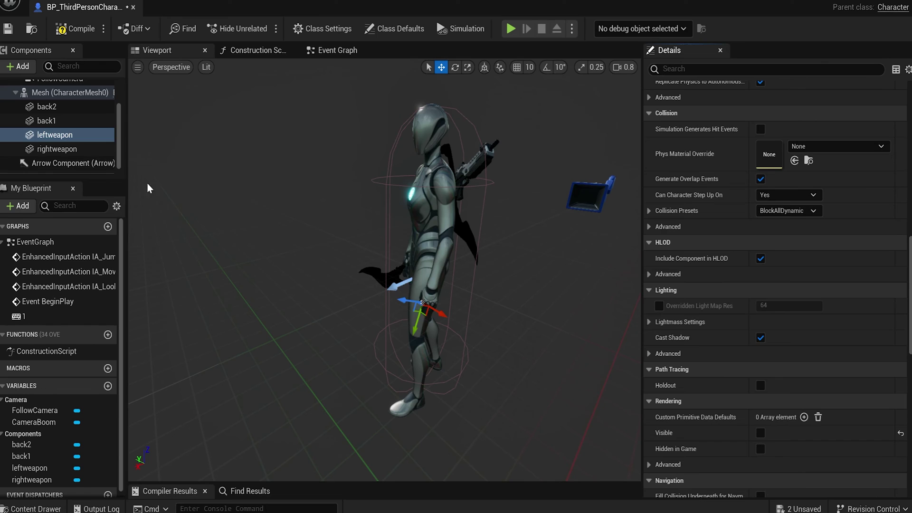
Step: Turn off Visible for the rightweapon sword in the character's hand and compile the blueprint
{"action": "left_click", "coordinate": [56, 149]}
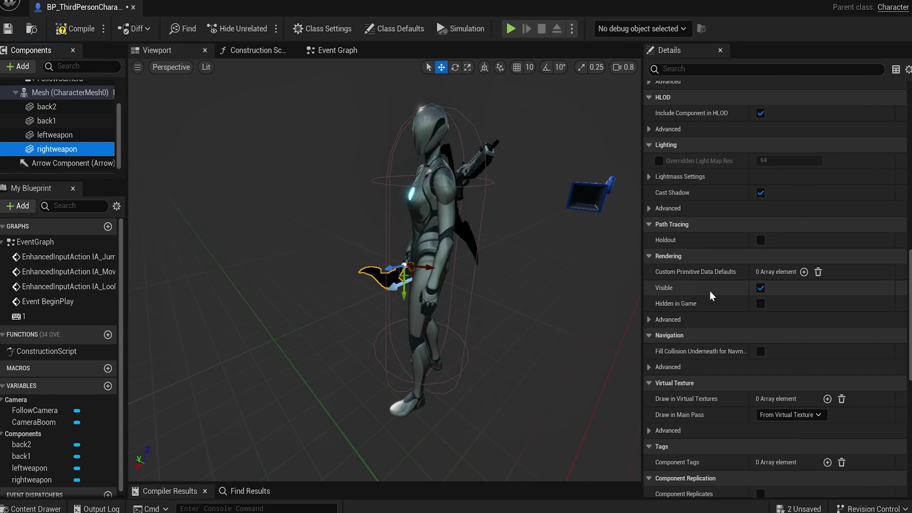
{"action": "left_click", "coordinate": [760, 289]}
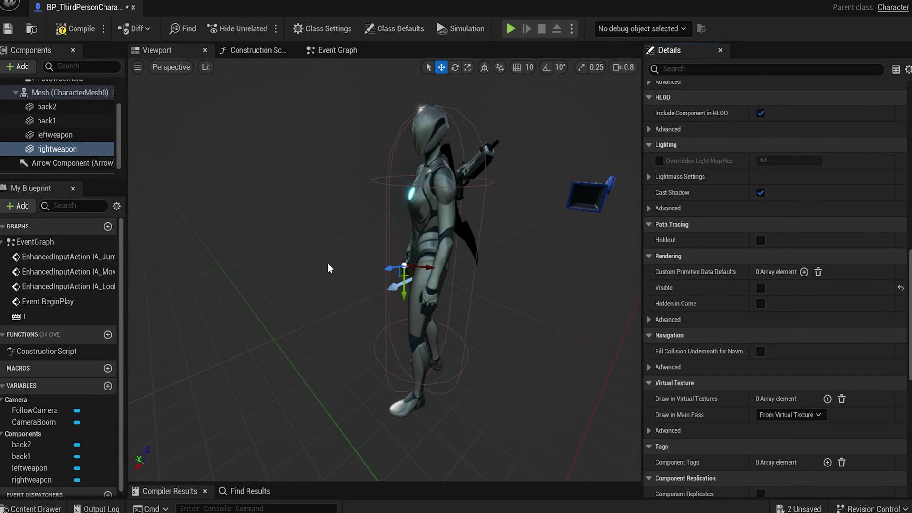
{"action": "left_click", "coordinate": [66, 28]}
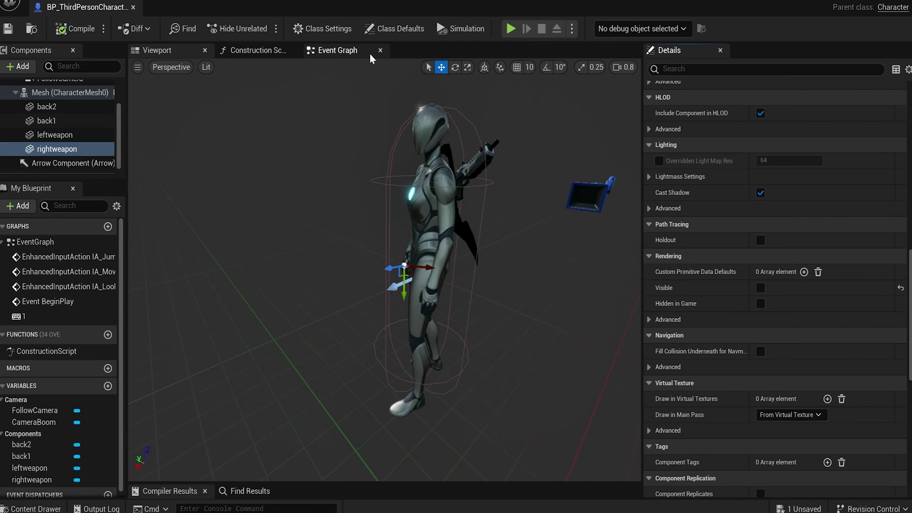
Step: Add a Set Visibility node targeting leftweapon in the event graph, run it from the 1 key's Pressed output, and enable New Visibility
{"action": "left_click", "coordinate": [350, 50]}
{"action": "left_click_drag", "start_coordinate": [269, 253], "coordinate": [321, 198]}
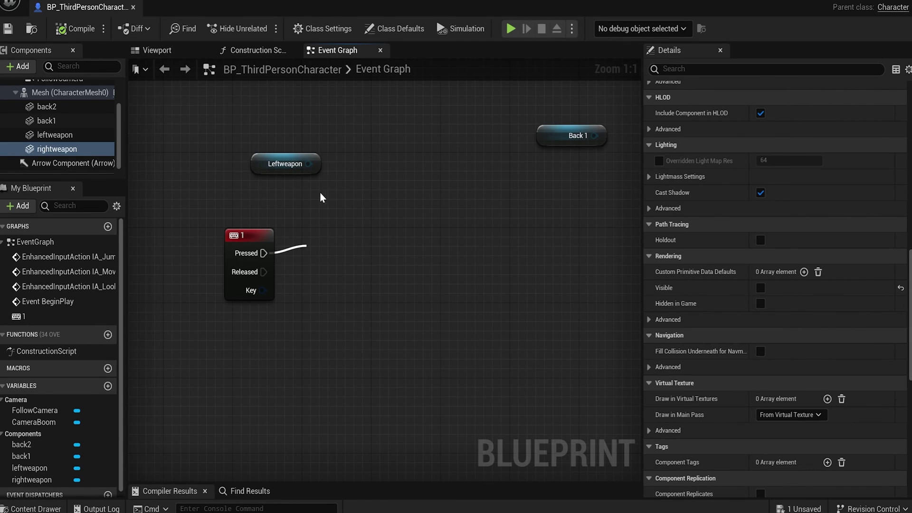
{"action": "left_click_drag", "start_coordinate": [308, 159], "coordinate": [362, 195]}
{"action": "type", "text": "s"}
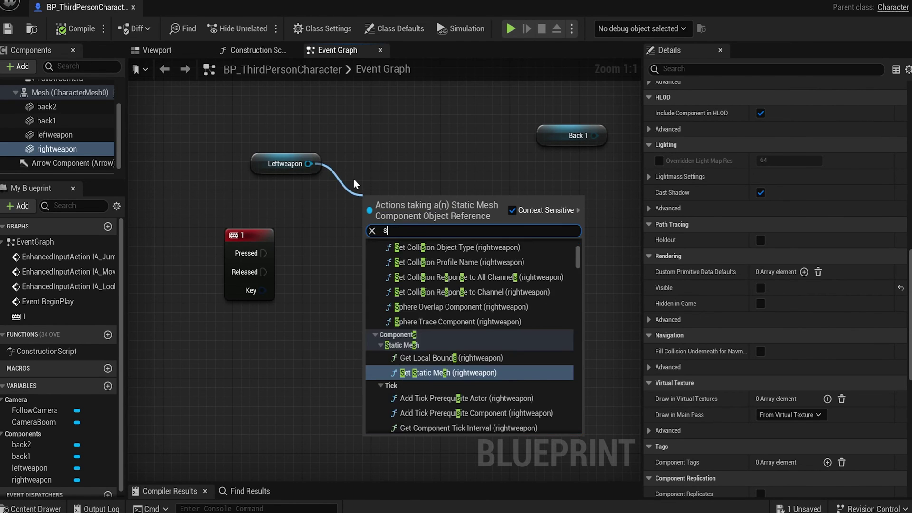
{"action": "type", "text": "etvis"}
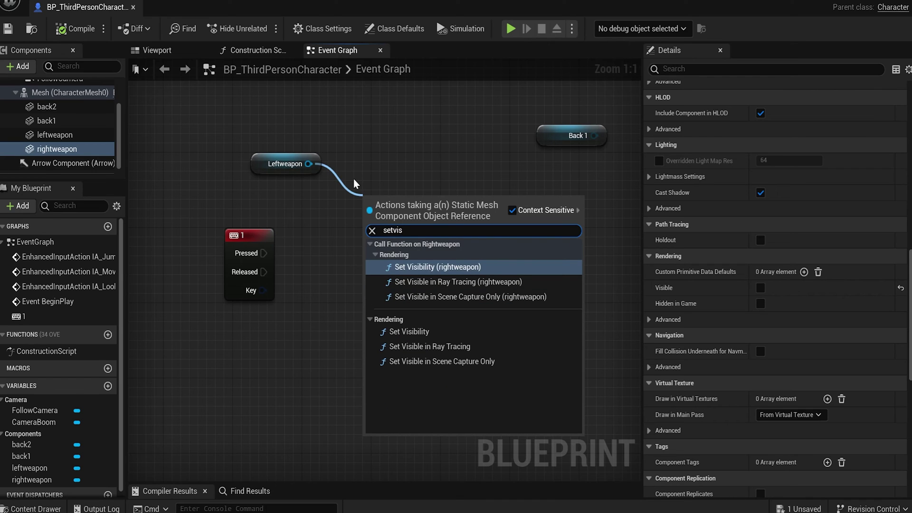
{"action": "left_click", "coordinate": [395, 331]}
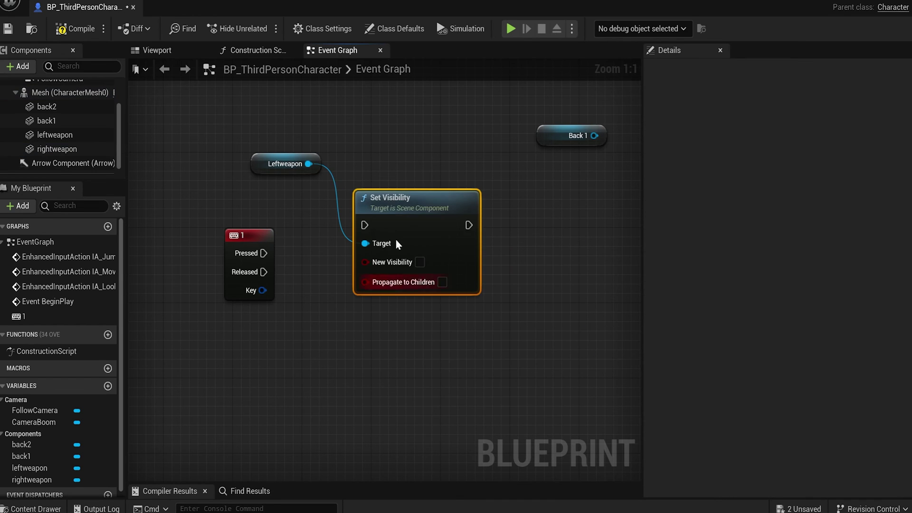
{"action": "left_click_drag", "start_coordinate": [370, 229], "coordinate": [264, 254]}
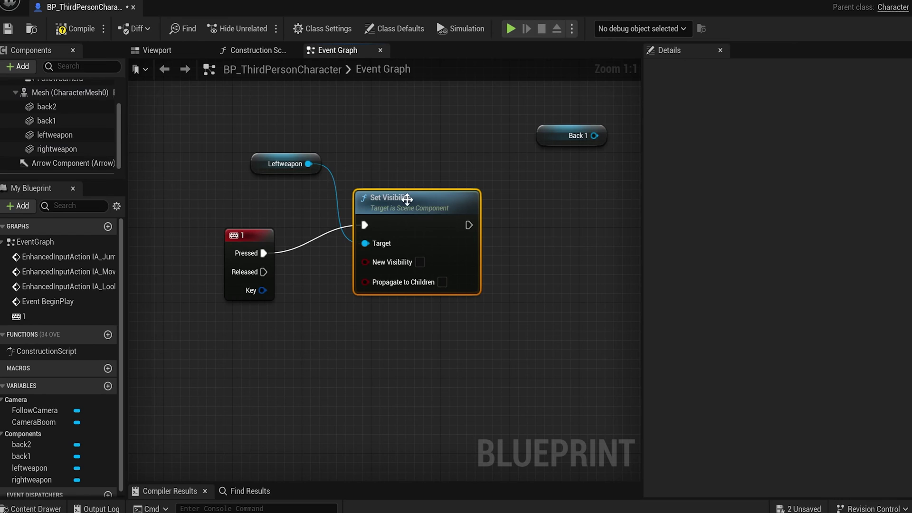
{"action": "left_click_drag", "start_coordinate": [406, 199], "coordinate": [459, 218]}
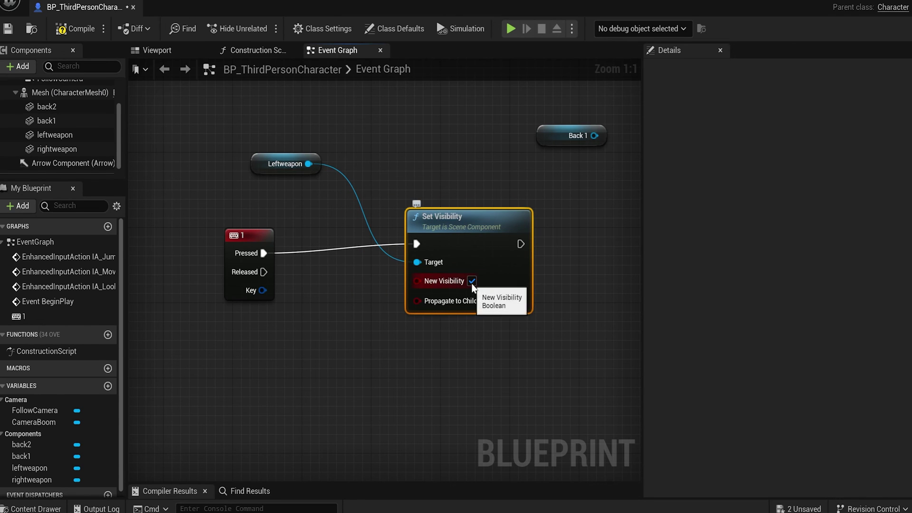
Step: Duplicate the Set Visibility node, chain it after the leftweapon one, target it at back1 and turn off New Visibility
{"action": "right_click_drag", "start_coordinate": [537, 218], "coordinate": [405, 216]}
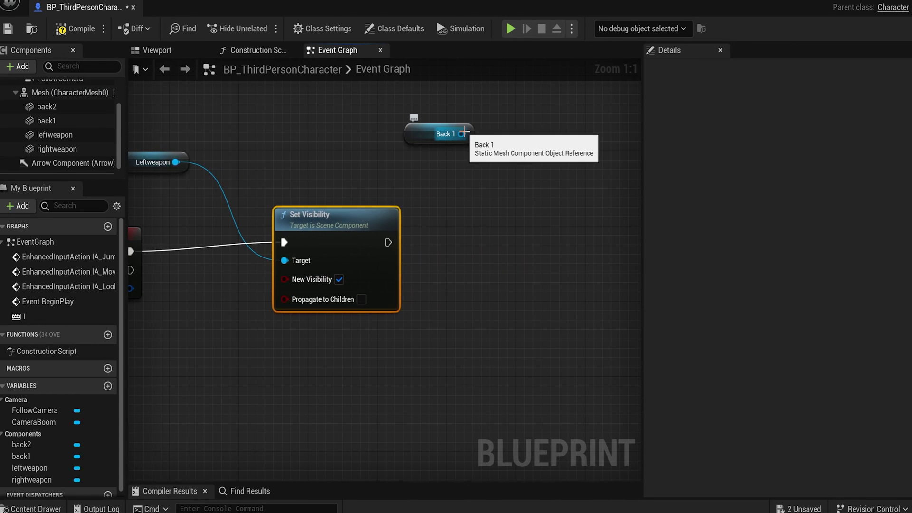
{"action": "left_click_drag", "start_coordinate": [465, 132], "coordinate": [520, 177]}
{"action": "left_click", "coordinate": [378, 178]}
{"action": "left_click", "coordinate": [318, 219]}
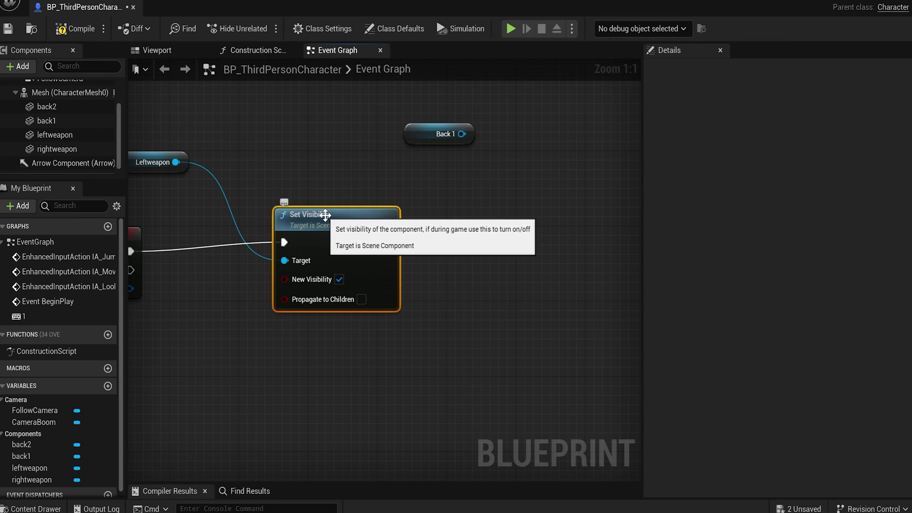
{"action": "key", "text": "ctrl+c"}
{"action": "key", "text": "ctrl+v"}
{"action": "left_click_drag", "start_coordinate": [475, 223], "coordinate": [388, 243]}
{"action": "left_click_drag", "start_coordinate": [495, 198], "coordinate": [521, 208]}
{"action": "left_click_drag", "start_coordinate": [502, 252], "coordinate": [463, 135]}
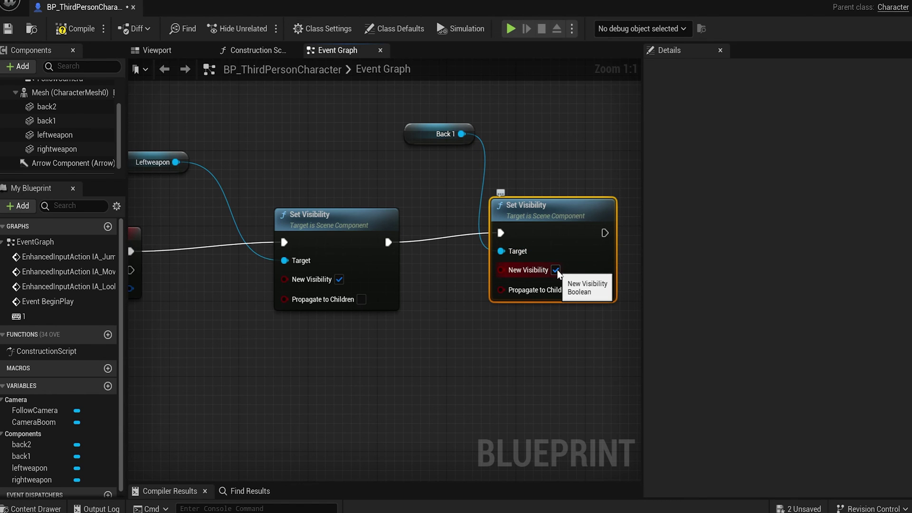
{"action": "mouse_move", "coordinate": [533, 216]}
{"action": "left_mouse_down"}
{"action": "mouse_move", "coordinate": [543, 237]}
{"action": "mouse_move", "coordinate": [534, 226]}
{"action": "left_mouse_up"}
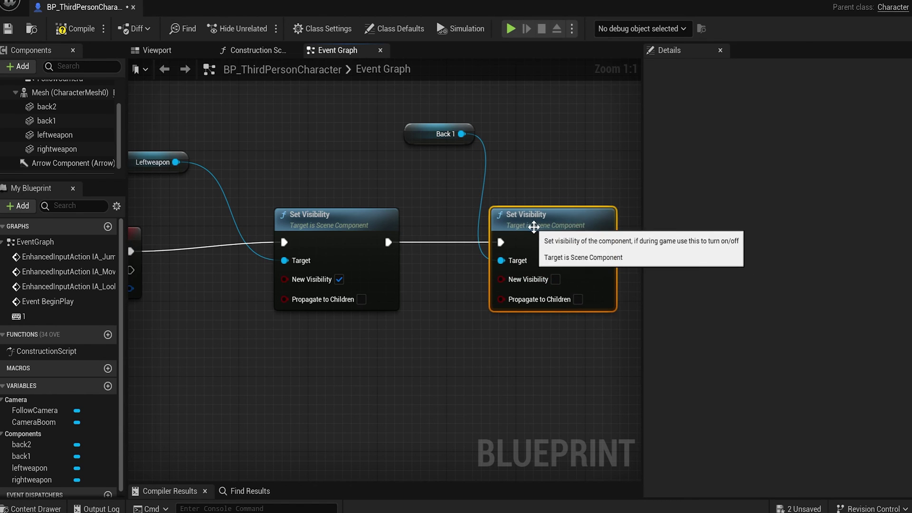
Step: Insert a Flip Flop node between the 1 key's Pressed output and the leftweapon Set Visibility node
{"action": "right_click_drag", "start_coordinate": [406, 197], "coordinate": [554, 193]}
{"action": "left_click_drag", "start_coordinate": [262, 231], "coordinate": [185, 212]}
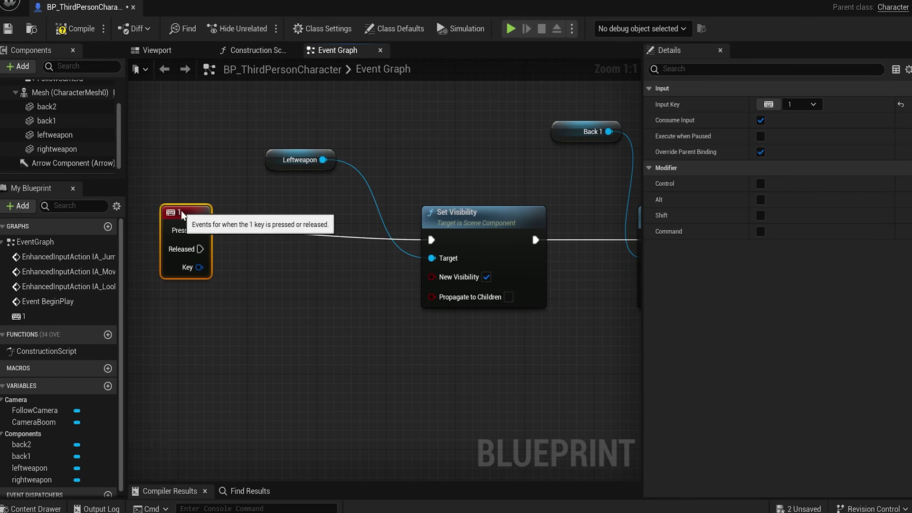
{"action": "right_click_drag", "start_coordinate": [311, 272], "coordinate": [369, 251]}
{"action": "left_click_drag", "start_coordinate": [256, 221], "coordinate": [322, 232]}
{"action": "type", "text": "flipf"}
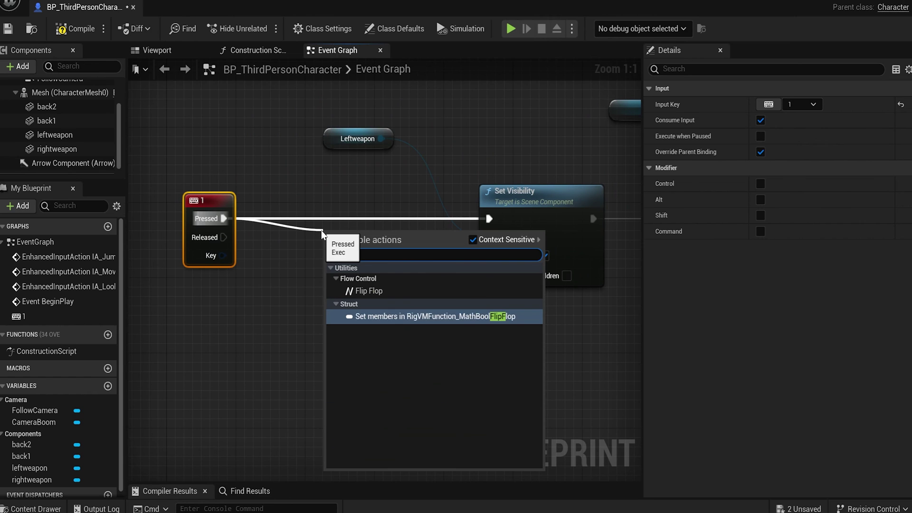
{"action": "left_click", "coordinate": [369, 291]}
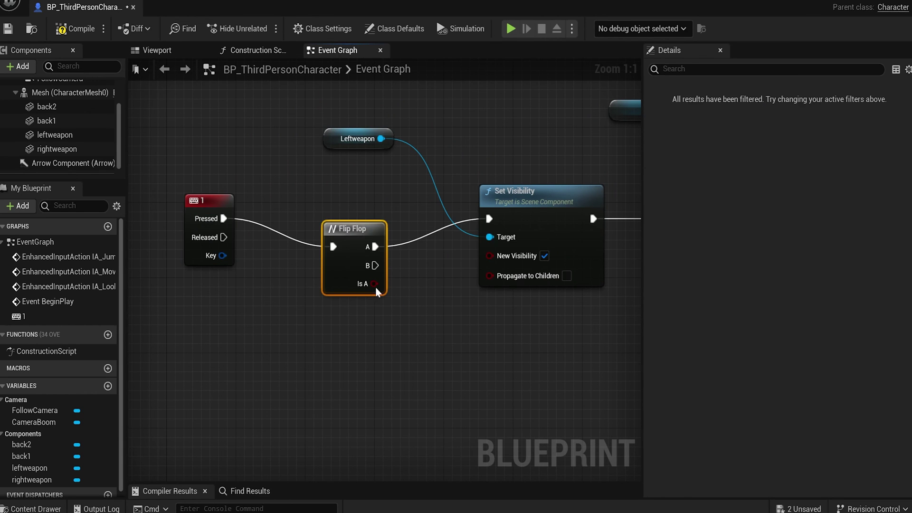
{"action": "left_click_drag", "start_coordinate": [361, 230], "coordinate": [319, 203]}
Step: Duplicate the leftweapon and back1 references with their Set Visibility nodes and place the copies below the originals
{"action": "right_click_drag", "start_coordinate": [414, 283], "coordinate": [254, 271]}
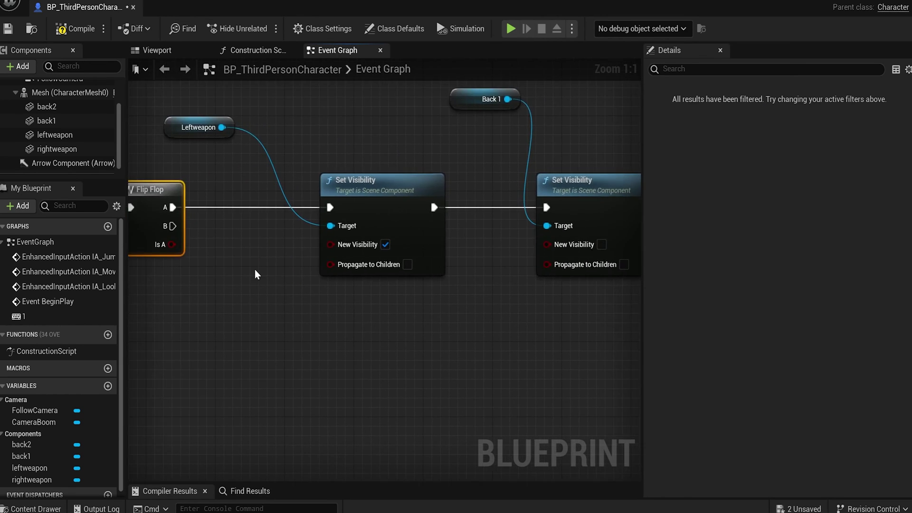
{"action": "scroll", "coordinate": [255, 272], "scroll_direction": "down", "scroll_amount": 3}
{"action": "left_click_drag", "start_coordinate": [525, 305], "coordinate": [236, 101]}
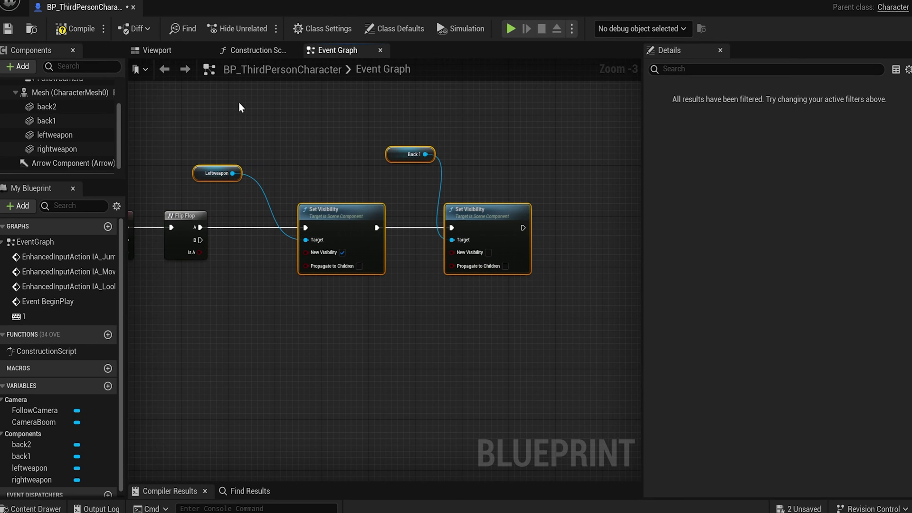
{"action": "key", "text": "ctrl+c"}
{"action": "key", "text": "ctrl+v"}
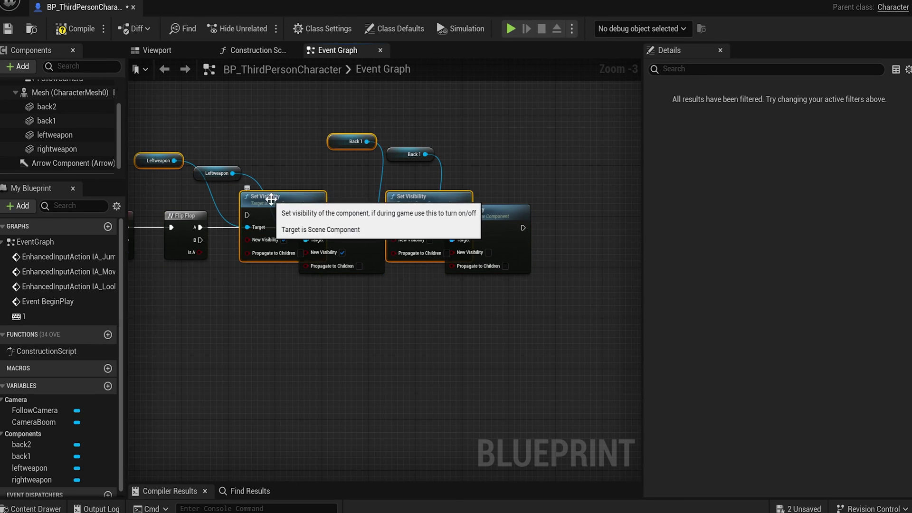
{"action": "left_click_drag", "start_coordinate": [285, 204], "coordinate": [339, 345]}
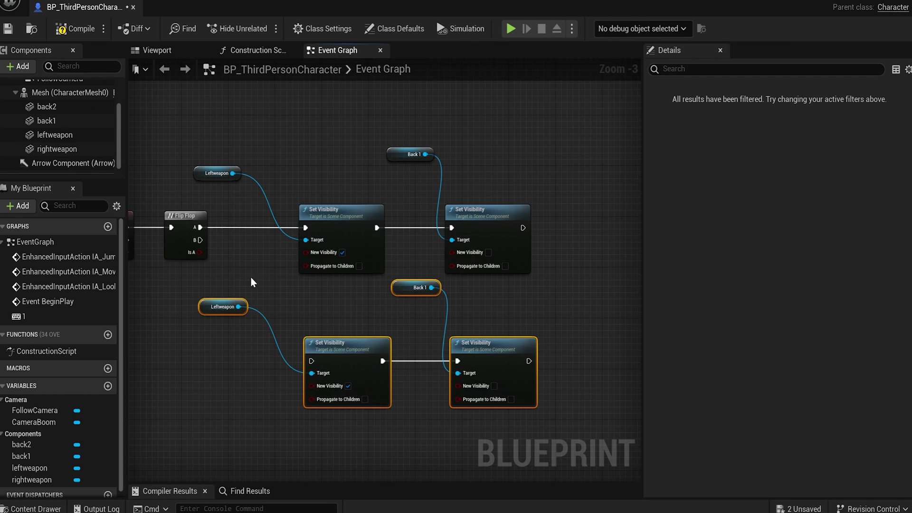
Step: Connect Flip Flop output B to the copied chain, with New Visibility off for leftweapon and on for back1
{"action": "left_click_drag", "start_coordinate": [203, 240], "coordinate": [312, 361]}
{"action": "right_click_drag", "start_coordinate": [441, 386], "coordinate": [440, 376]}
{"action": "scroll", "coordinate": [350, 330], "scroll_direction": "up", "scroll_amount": 3}
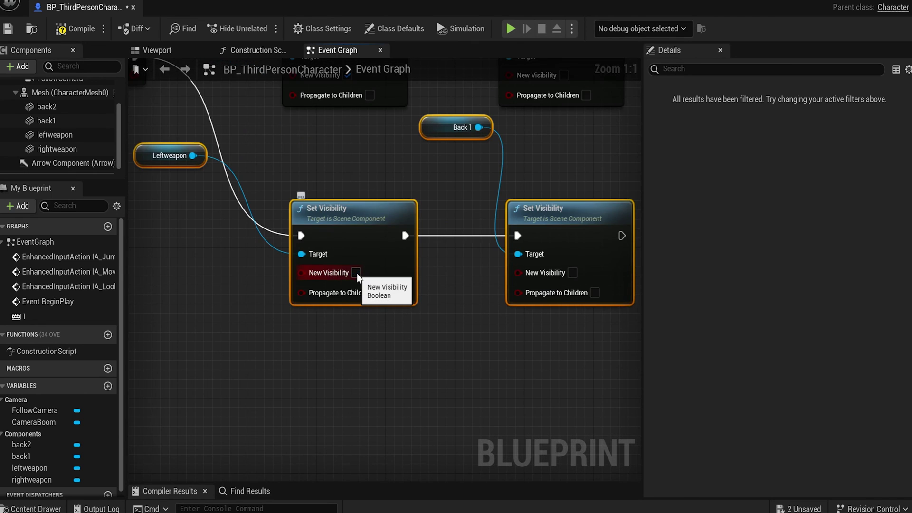
{"action": "right_click_drag", "start_coordinate": [431, 284], "coordinate": [532, 354]}
{"action": "scroll", "coordinate": [505, 378], "scroll_direction": "down", "scroll_amount": 8}
{"action": "scroll", "coordinate": [449, 347], "scroll_direction": "up", "scroll_amount": 5}
{"action": "right_click_drag", "start_coordinate": [449, 347], "coordinate": [128, 205]}
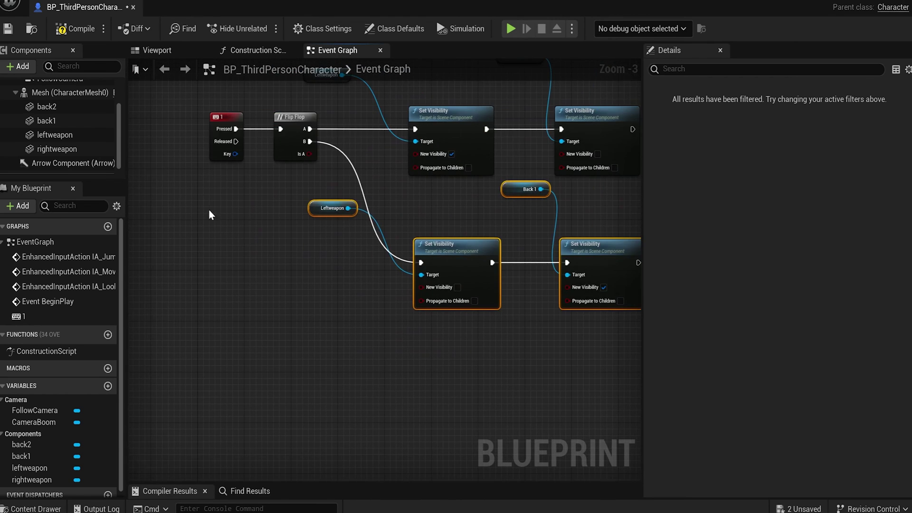
Step: Add a keyboard event for the 2 key below the 1 key logic
{"action": "scroll", "coordinate": [212, 215], "scroll_direction": "down", "scroll_amount": 2}
{"action": "right_click_drag", "start_coordinate": [309, 304], "coordinate": [447, 252]}
{"action": "scroll", "coordinate": [417, 350], "scroll_direction": "up", "scroll_amount": 3}
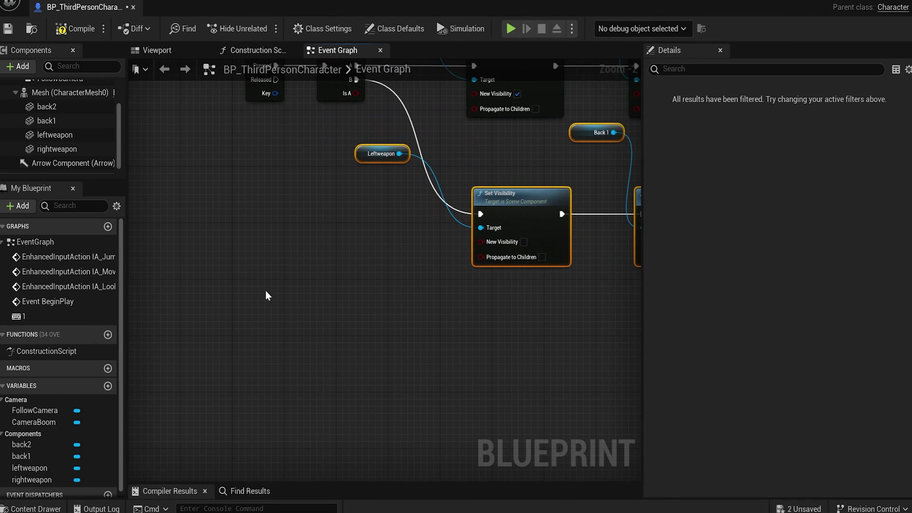
{"action": "right_click", "coordinate": [249, 314]}
{"action": "type", "text": "2"}
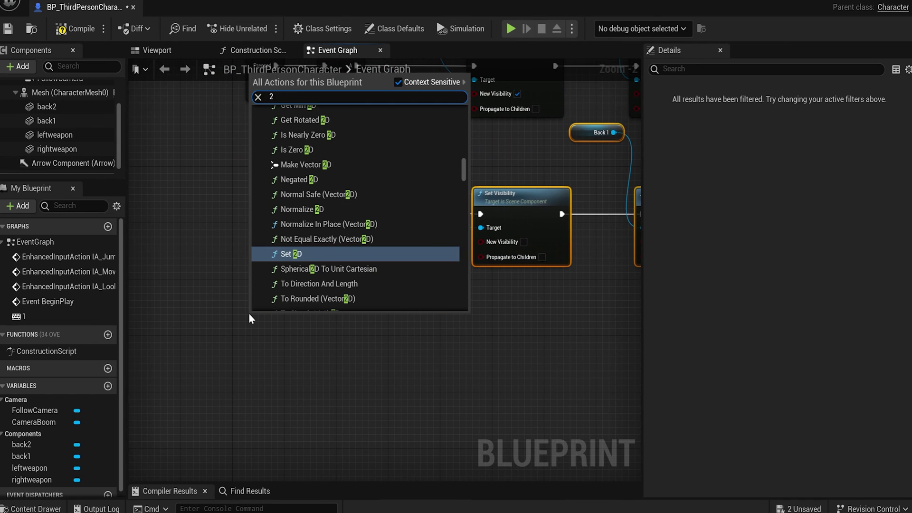
{"action": "type", "text": " keybo"}
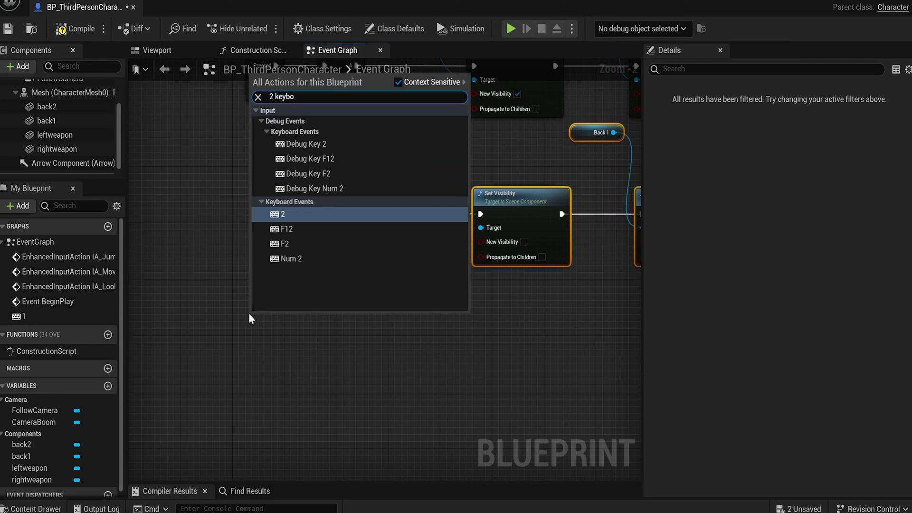
{"action": "left_click", "coordinate": [298, 214]}
Step: Place rightweapon and back2 reference nodes in the event graph near the 2 key event
{"action": "right_click_drag", "start_coordinate": [384, 318], "coordinate": [429, 383]}
{"action": "right_click_drag", "start_coordinate": [418, 299], "coordinate": [259, 343]}
{"action": "left_click_drag", "start_coordinate": [29, 148], "coordinate": [209, 366]}
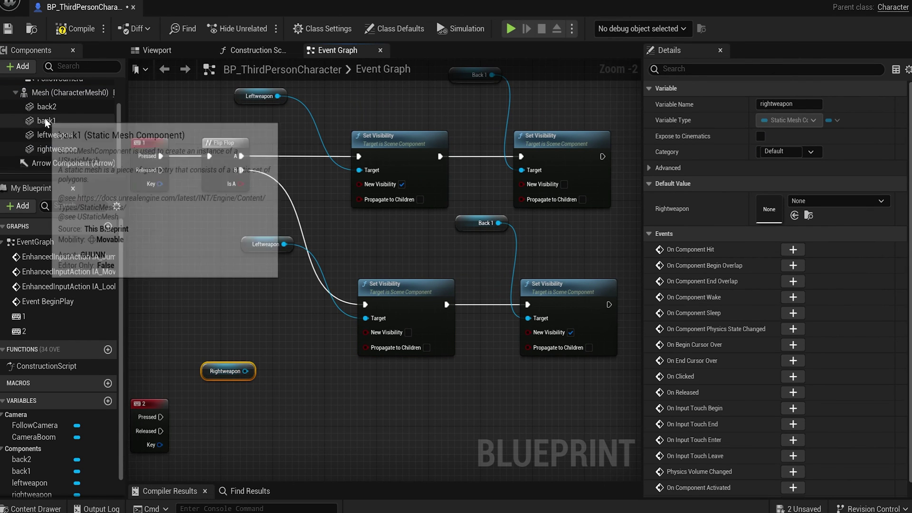
{"action": "left_click_drag", "start_coordinate": [46, 107], "coordinate": [333, 331]}
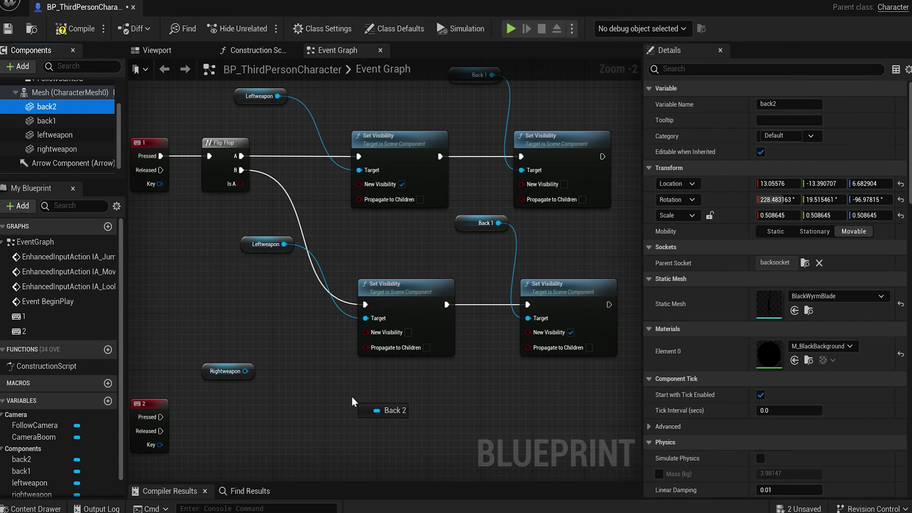
{"action": "left_click_drag", "start_coordinate": [352, 401], "coordinate": [352, 396]}
Step: Move the 2 key event and the rightweapon and back2 references lower, spacing back2 farther from rightweapon
{"action": "right_click_drag", "start_coordinate": [249, 397], "coordinate": [335, 300]}
{"action": "left_click_drag", "start_coordinate": [185, 286], "coordinate": [523, 376]}
{"action": "left_click_drag", "start_coordinate": [247, 307], "coordinate": [266, 390]}
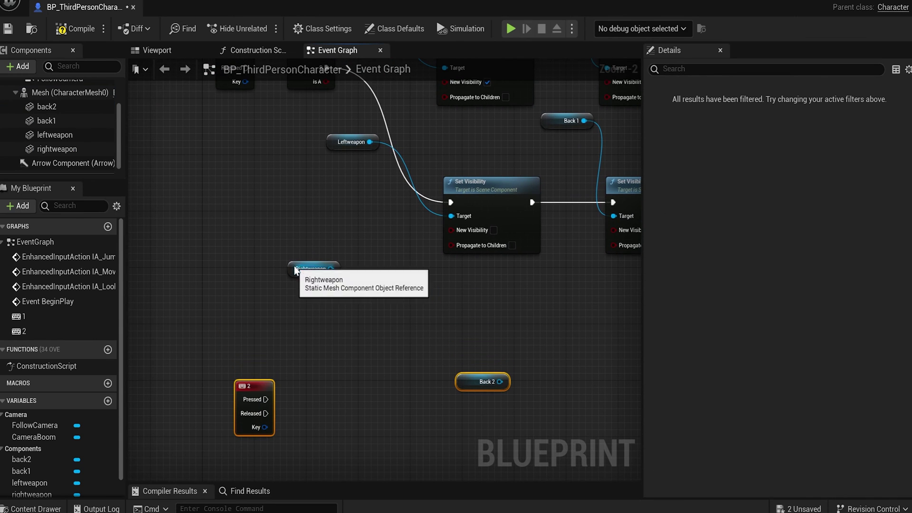
{"action": "left_click_drag", "start_coordinate": [295, 270], "coordinate": [315, 362]}
{"action": "right_click_drag", "start_coordinate": [448, 317], "coordinate": [373, 307]}
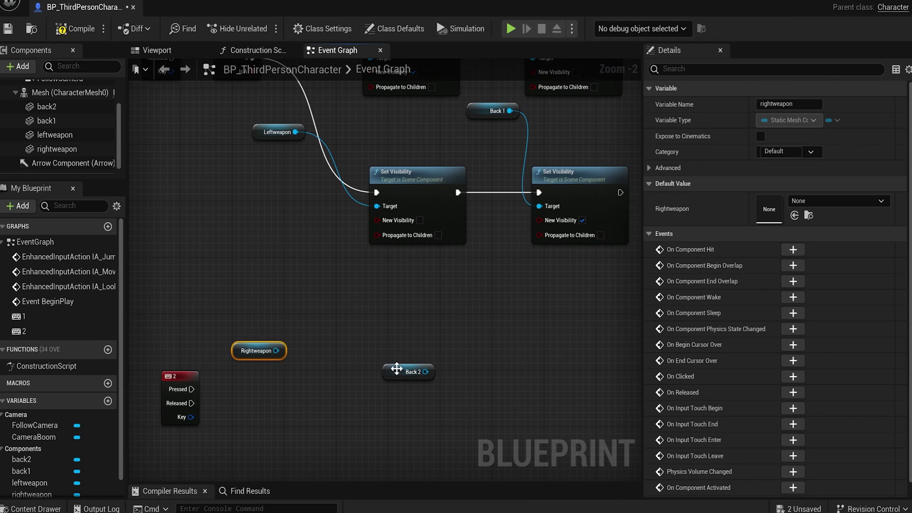
{"action": "left_click_drag", "start_coordinate": [396, 368], "coordinate": [467, 348]}
{"action": "right_click_drag", "start_coordinate": [362, 324], "coordinate": [363, 307]}
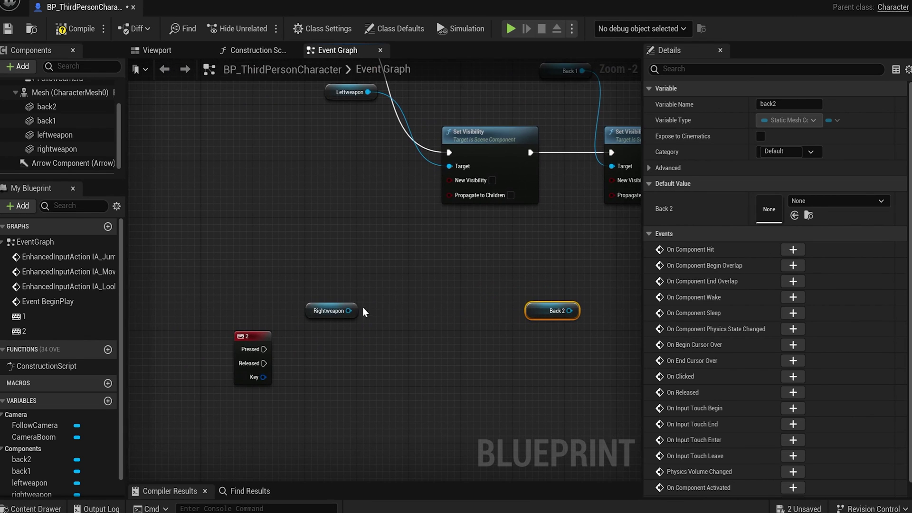
Step: Add a Set Visibility node targeting rightweapon, enable New Visibility, and run it from the 2 key's Pressed output
{"action": "left_click_drag", "start_coordinate": [349, 311], "coordinate": [386, 338]}
{"action": "type", "text": "setvis"}
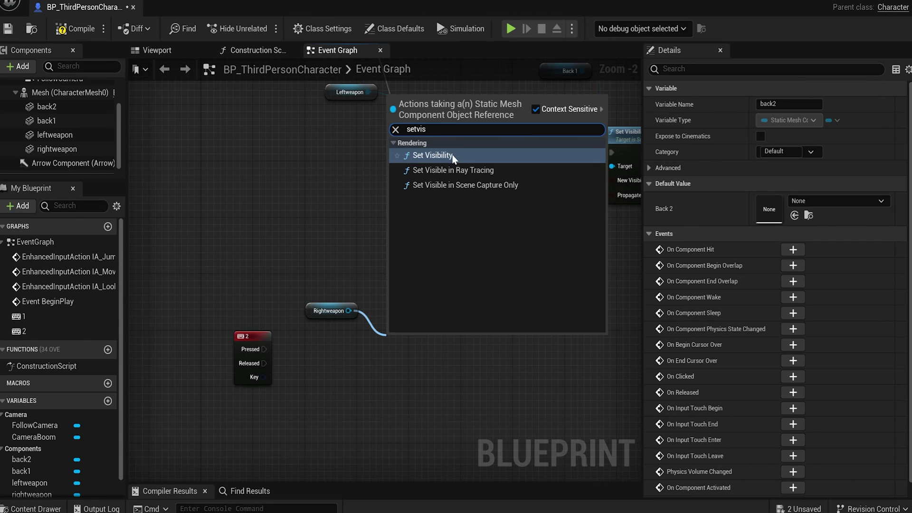
{"action": "left_click", "coordinate": [432, 156]}
{"action": "left_click", "coordinate": [434, 385]}
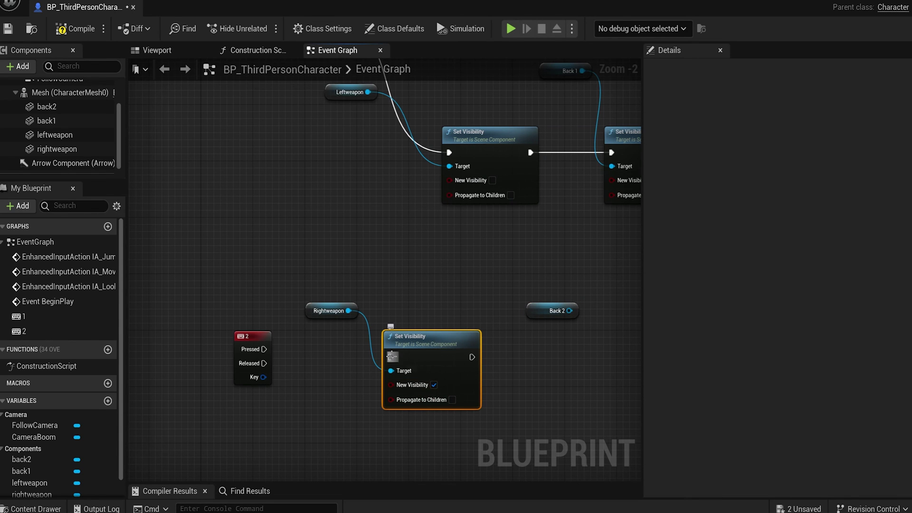
{"action": "left_click_drag", "start_coordinate": [392, 357], "coordinate": [262, 349]}
Step: Add a second Set Visibility node after the rightweapon one in the 2 key chain and target it at back2
{"action": "right_click_drag", "start_coordinate": [459, 353], "coordinate": [321, 325]}
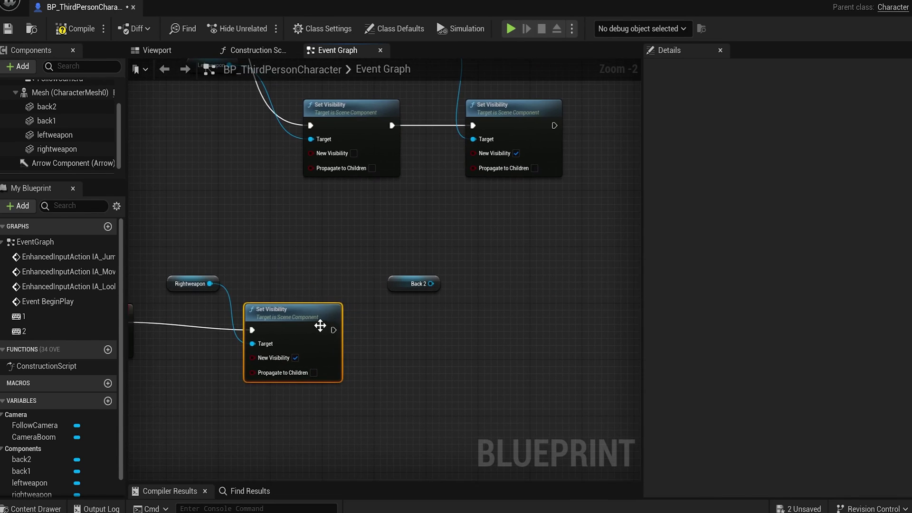
{"action": "left_click_drag", "start_coordinate": [334, 330], "coordinate": [481, 352]}
{"action": "type", "text": "setvis"}
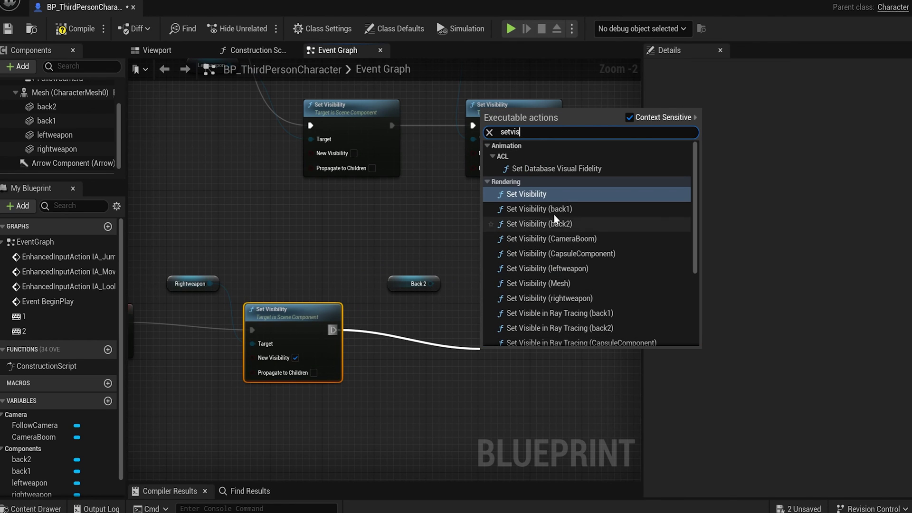
{"action": "left_click", "coordinate": [549, 194]}
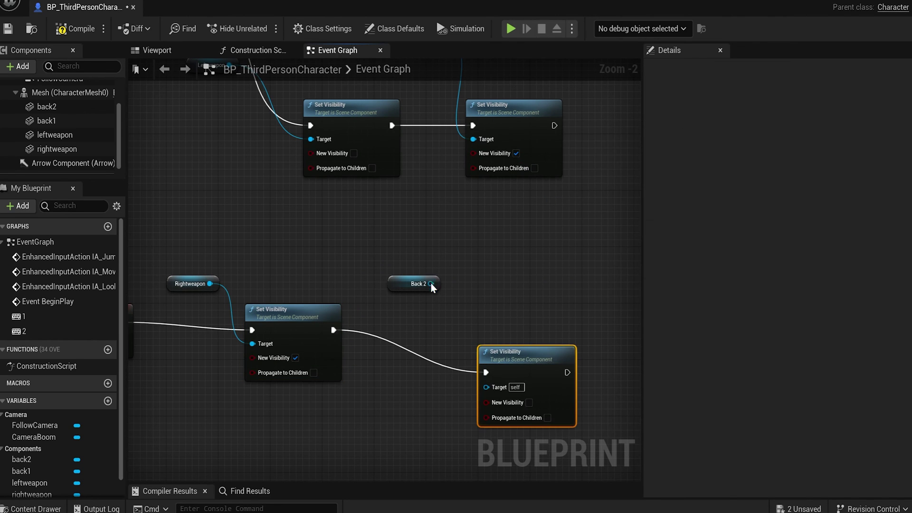
{"action": "left_click_drag", "start_coordinate": [431, 284], "coordinate": [486, 387]}
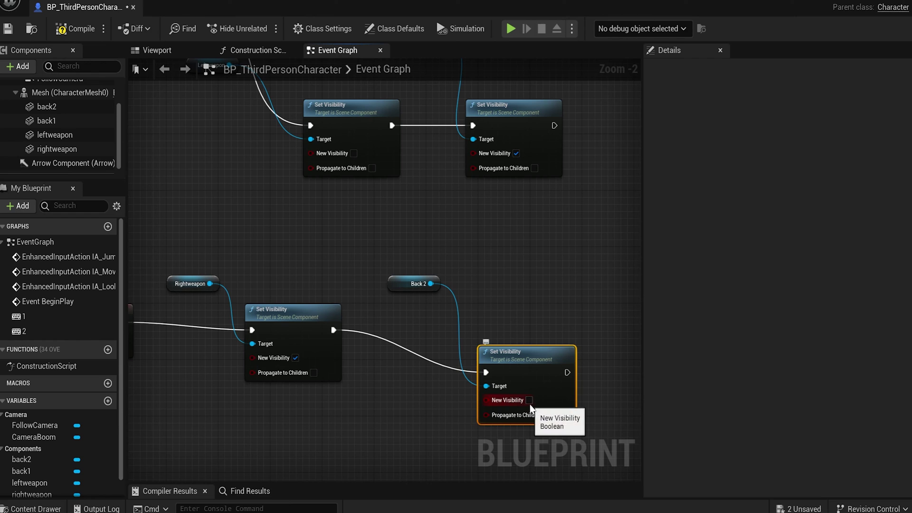
Step: Insert a Flip Flop node between the 2 key's Pressed output and the rightweapon Set Visibility node
{"action": "right_click_drag", "start_coordinate": [272, 271], "coordinate": [371, 221]}
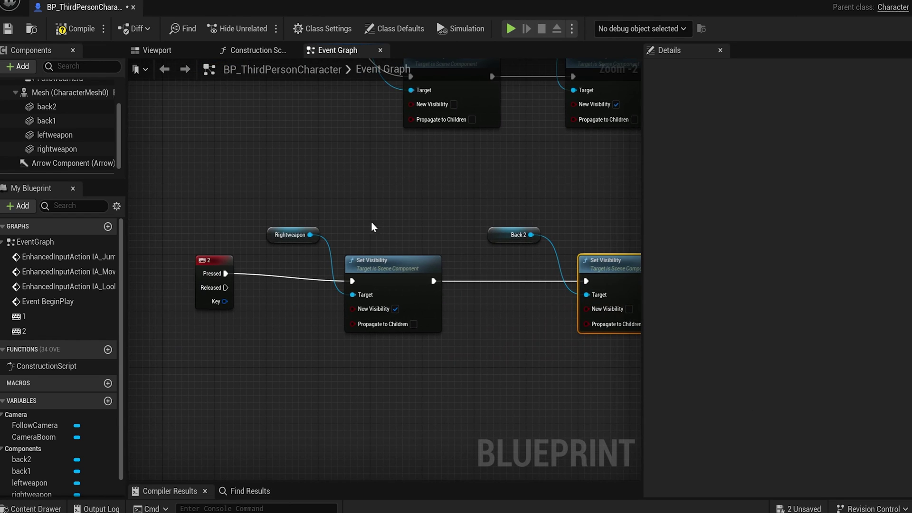
{"action": "mouse_move", "coordinate": [227, 280]}
{"action": "left_mouse_down"}
{"action": "mouse_move", "coordinate": [175, 288]}
{"action": "mouse_move", "coordinate": [237, 291]}
{"action": "left_mouse_up"}
{"action": "type", "text": "flipfl"}
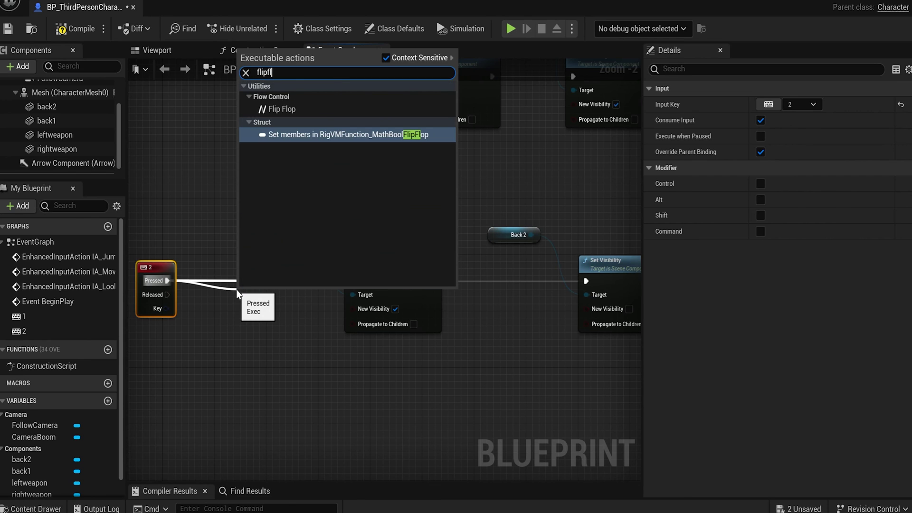
{"action": "left_click", "coordinate": [281, 107]}
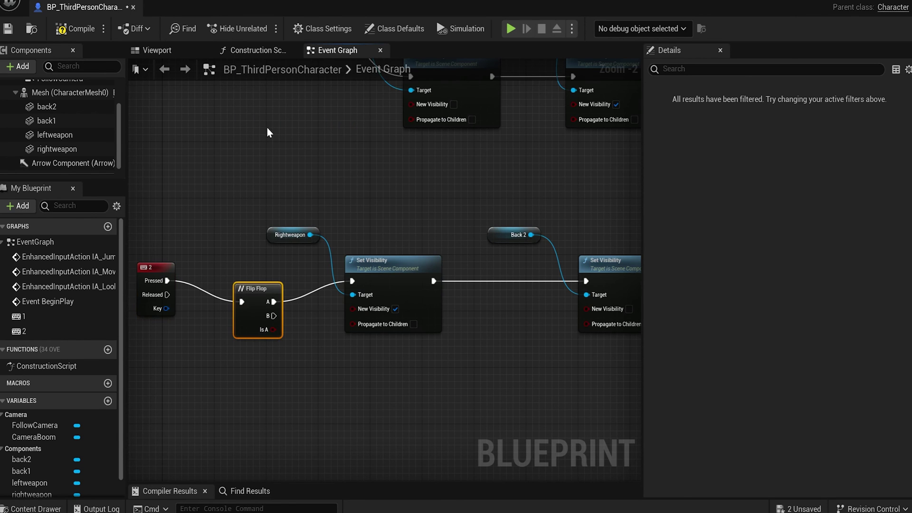
Step: Duplicate the rightweapon and back2 visibility nodes below, run them from Flip Flop B, and set New Visibility off for rightweapon and on for back2
{"action": "right_click_drag", "start_coordinate": [454, 363], "coordinate": [374, 332]}
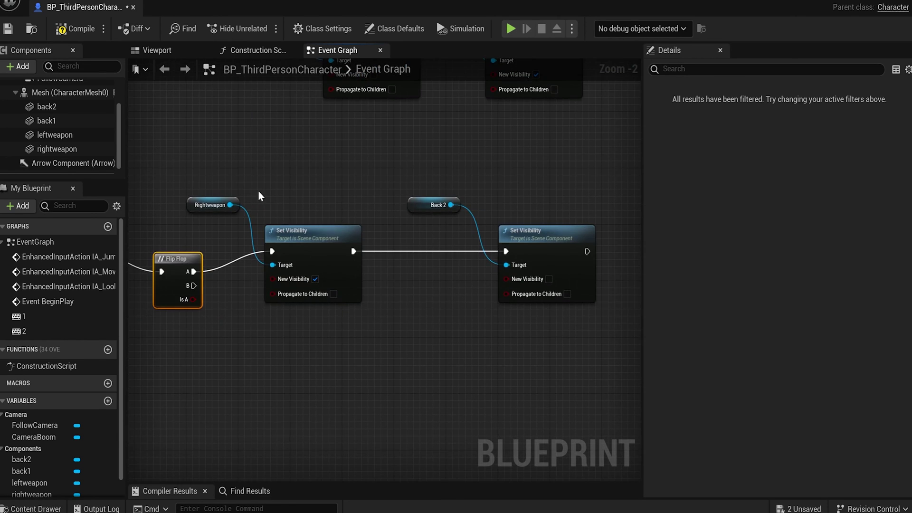
{"action": "left_click_drag", "start_coordinate": [238, 182], "coordinate": [537, 342]}
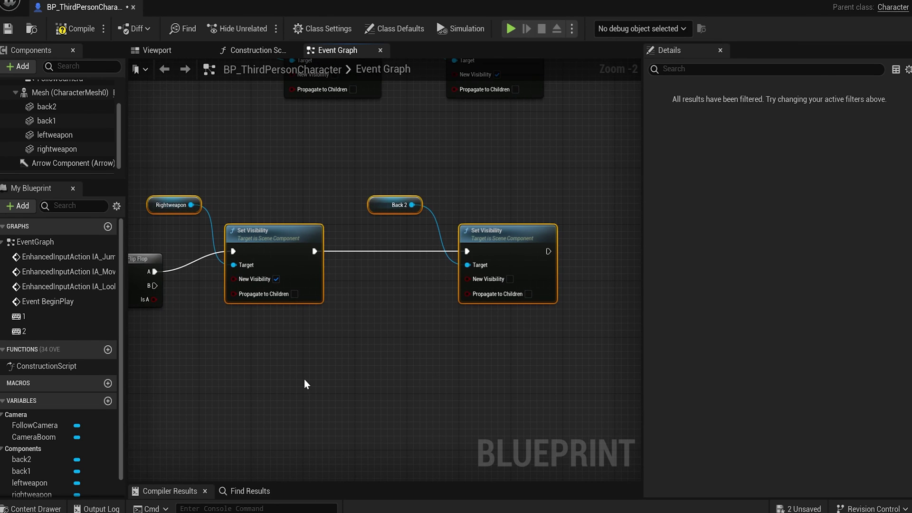
{"action": "key", "text": "ctrl+c"}
{"action": "key", "text": "ctrl+v"}
{"action": "left_click_drag", "start_coordinate": [235, 414], "coordinate": [153, 287]}
{"action": "right_click_drag", "start_coordinate": [313, 396], "coordinate": [376, 306]}
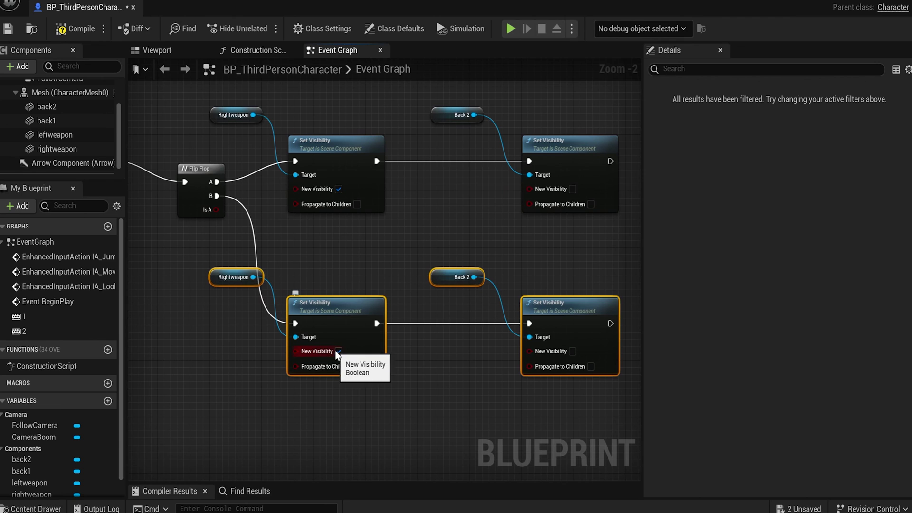
{"action": "left_click", "coordinate": [574, 352]}
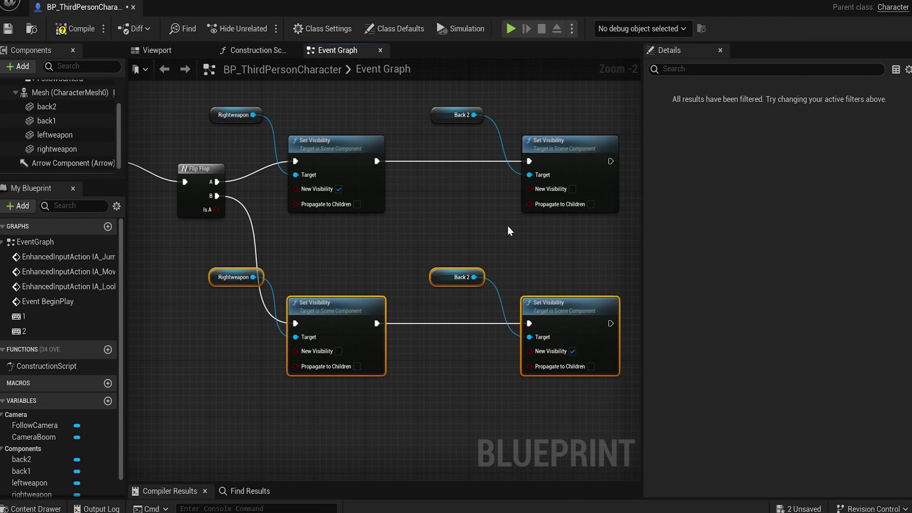
Step: Compile and save the character blueprint, and close it after viewing the character in its viewport
{"action": "right_click_drag", "start_coordinate": [475, 209], "coordinate": [641, 200]}
{"action": "left_click", "coordinate": [61, 30]}
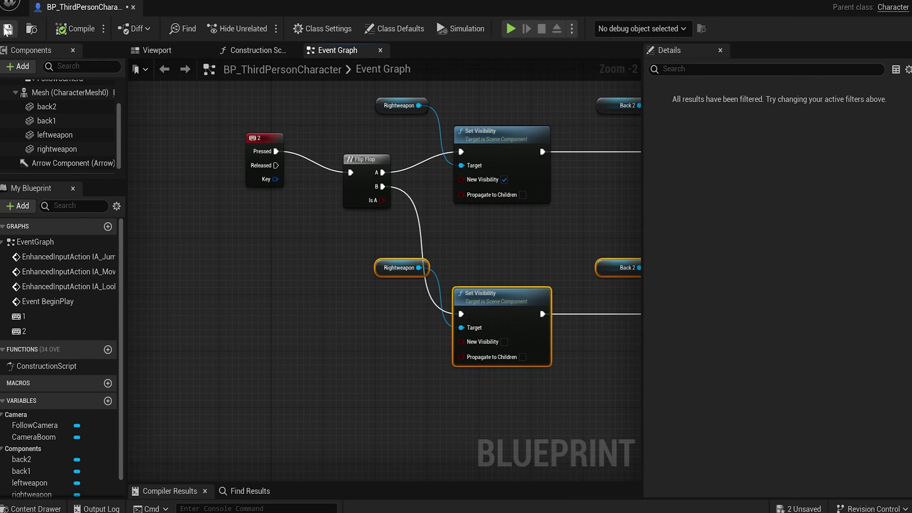
{"action": "left_click", "coordinate": [157, 49]}
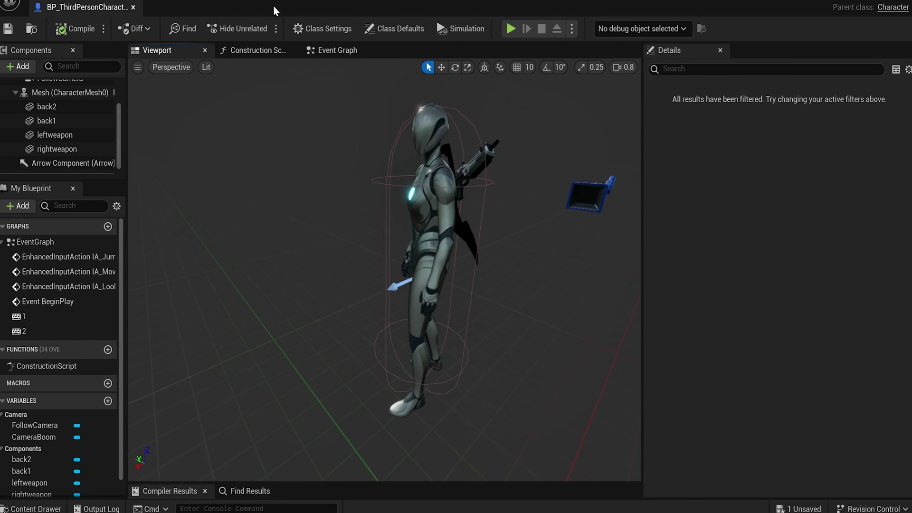
{"action": "left_click", "coordinate": [134, 7]}
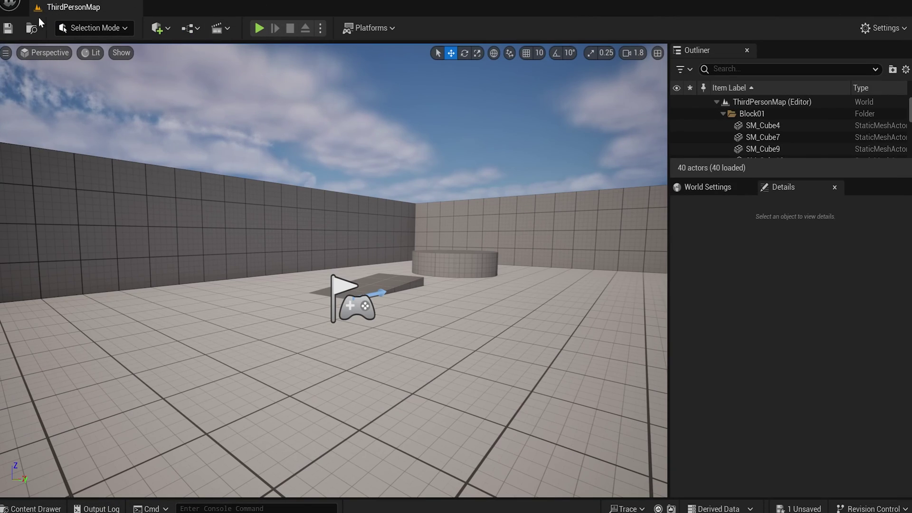
Step: Play the level briefly to check the character, and stop the session
{"action": "left_click", "coordinate": [256, 28]}
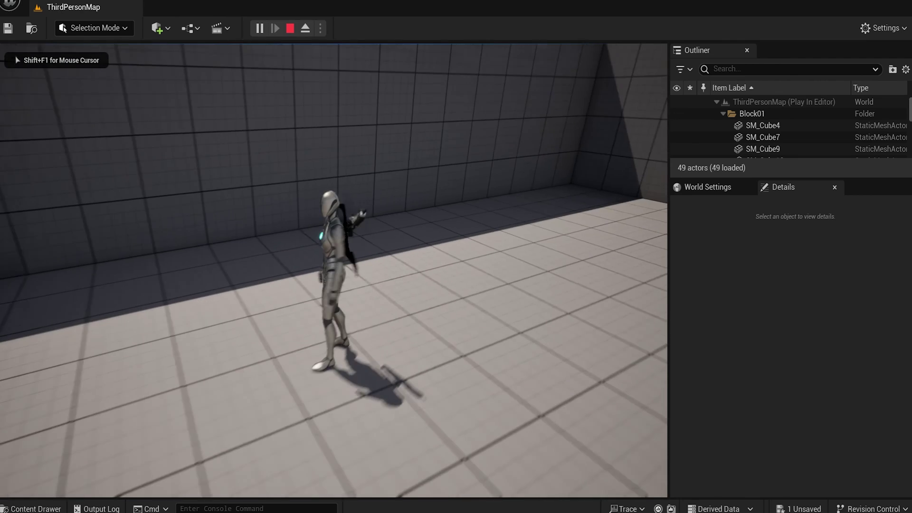
{"action": "key", "text": "shift+F1"}
{"action": "left_click", "coordinate": [290, 29]}
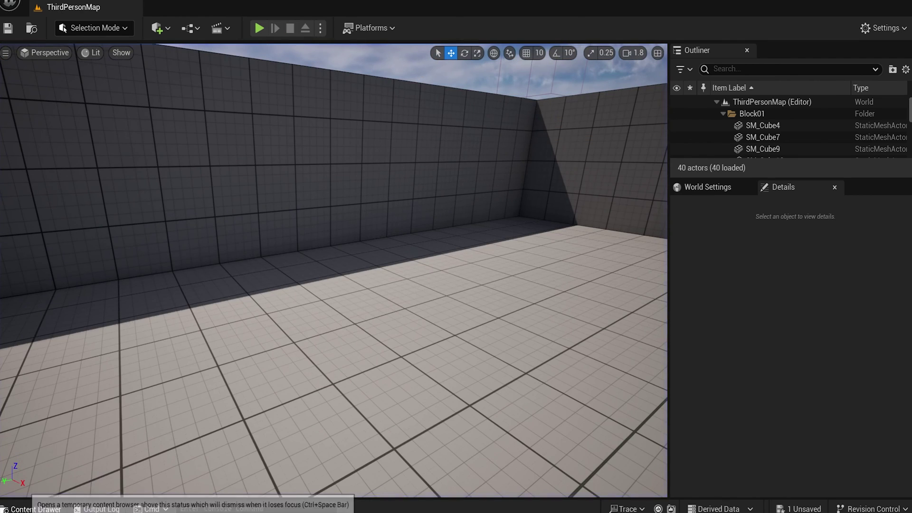
Step: Reopen the BP_ThirdPersonCharacter blueprint from the ThirdPerson Blueprints folder
{"action": "left_click", "coordinate": [33, 509]}
{"action": "left_click", "coordinate": [275, 266]}
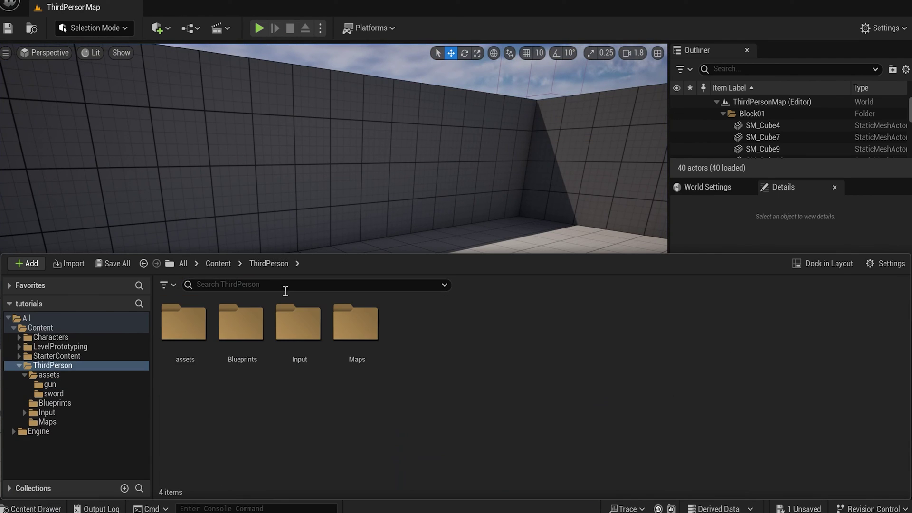
{"action": "double_click", "coordinate": [234, 328]}
{"action": "double_click", "coordinate": [188, 342]}
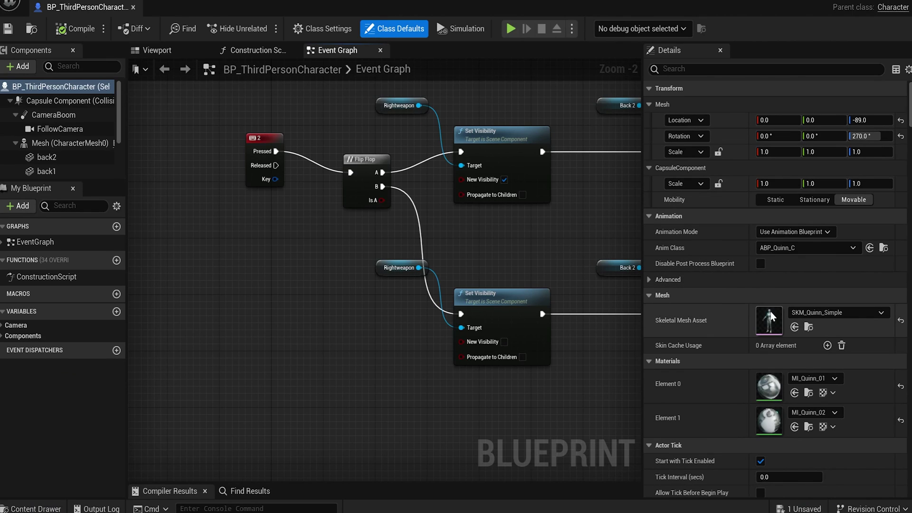
Step: Turn off Pause Anims on the character's Mesh component, compile and save the blueprint, and close it
{"action": "left_click", "coordinate": [65, 143]}
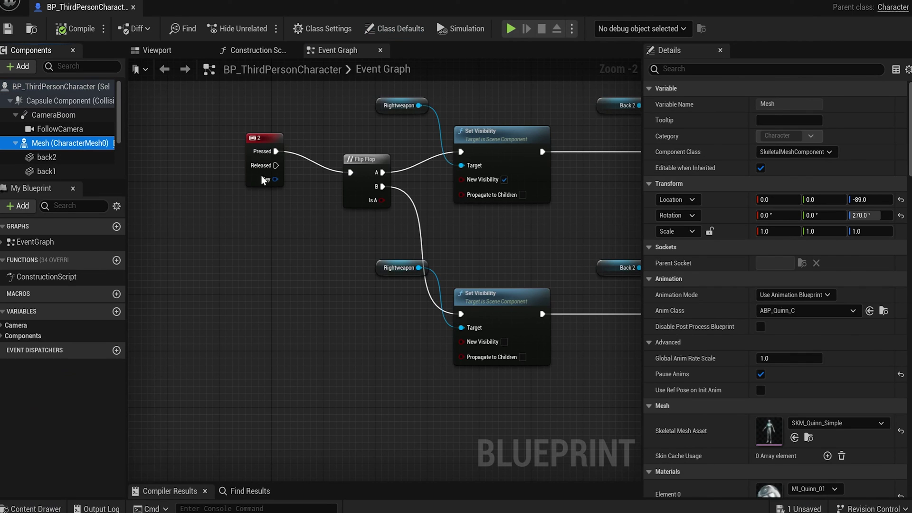
{"action": "left_click", "coordinate": [761, 374]}
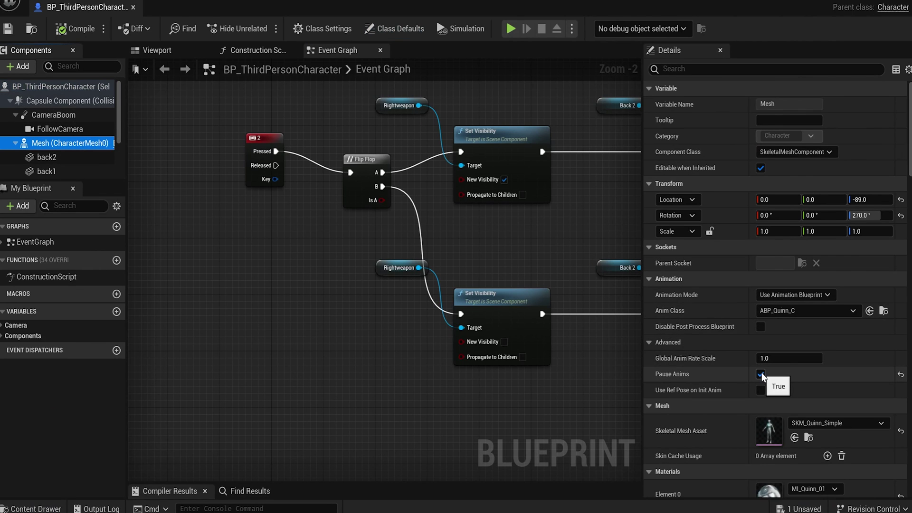
{"action": "left_click", "coordinate": [76, 30]}
{"action": "left_click", "coordinate": [8, 28]}
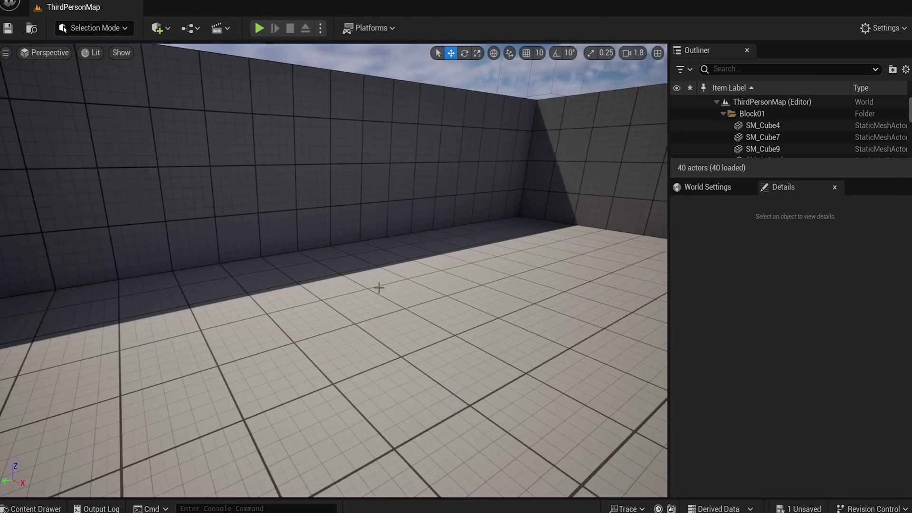
Step: Play the level, running and jumping around with the character to test its animations and the equipped and holstered gun and sword
{"action": "left_click", "coordinate": [260, 28]}
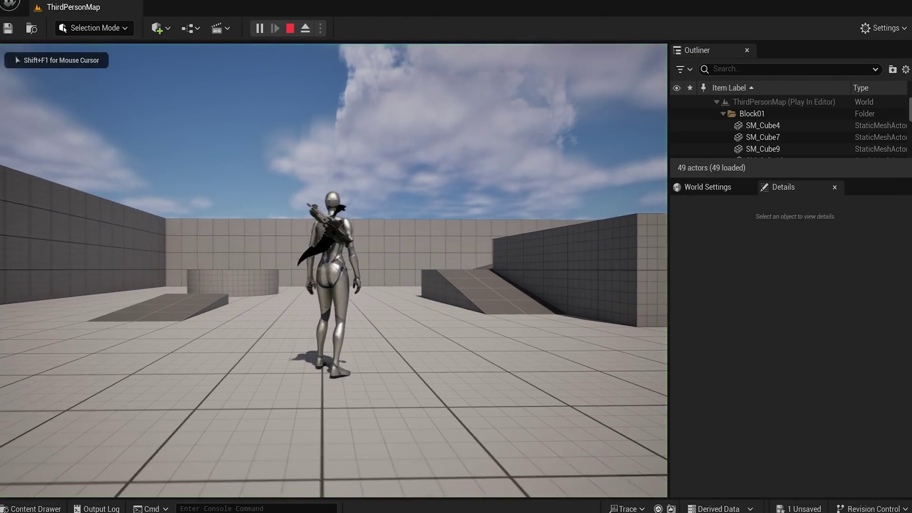
{"action": "key", "text": "w"}
{"action": "key", "text": "d"}
{"action": "key", "text": "s"}
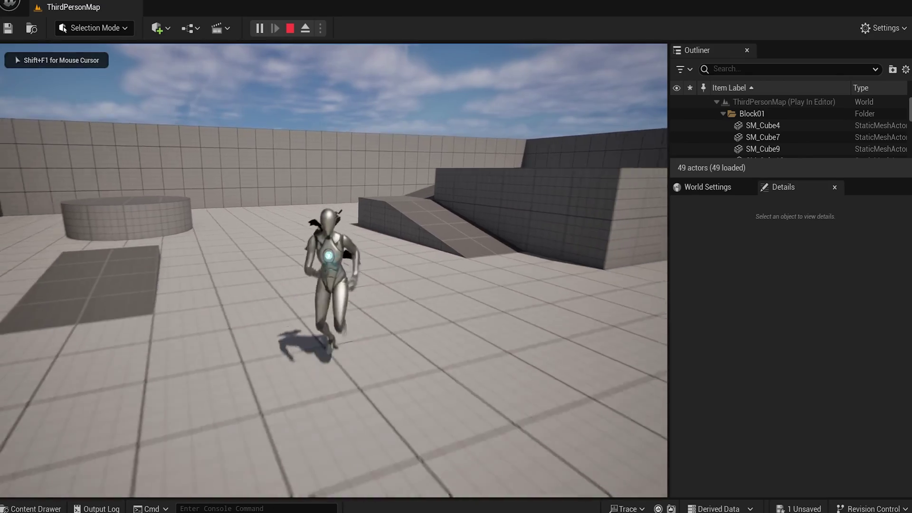
{"action": "key", "text": "a"}
{"action": "key", "text": "s"}
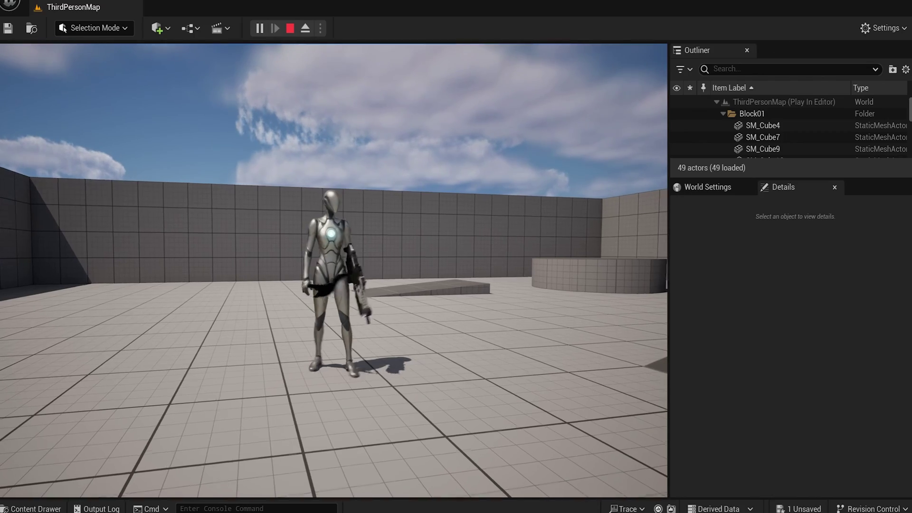
{"action": "key", "text": "w"}
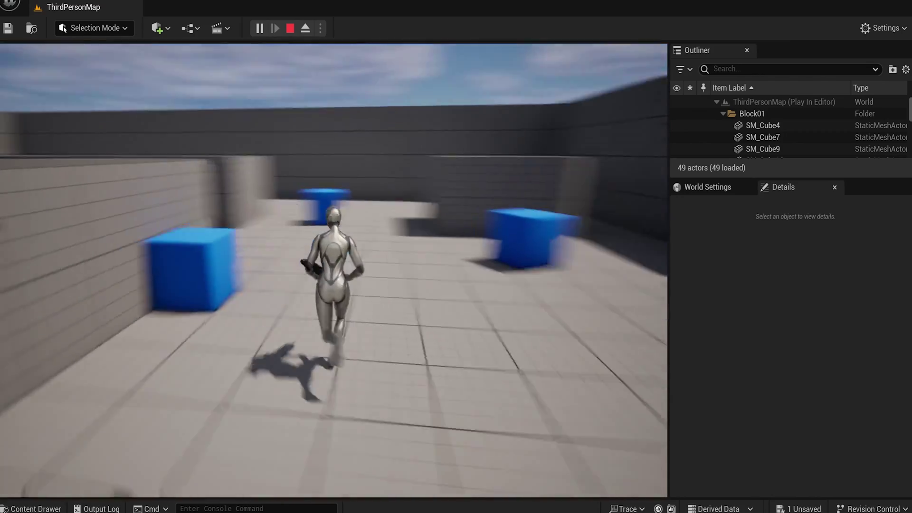
{"action": "key", "text": "d"}
{"action": "key", "text": "a"}
{"action": "key", "text": "space"}
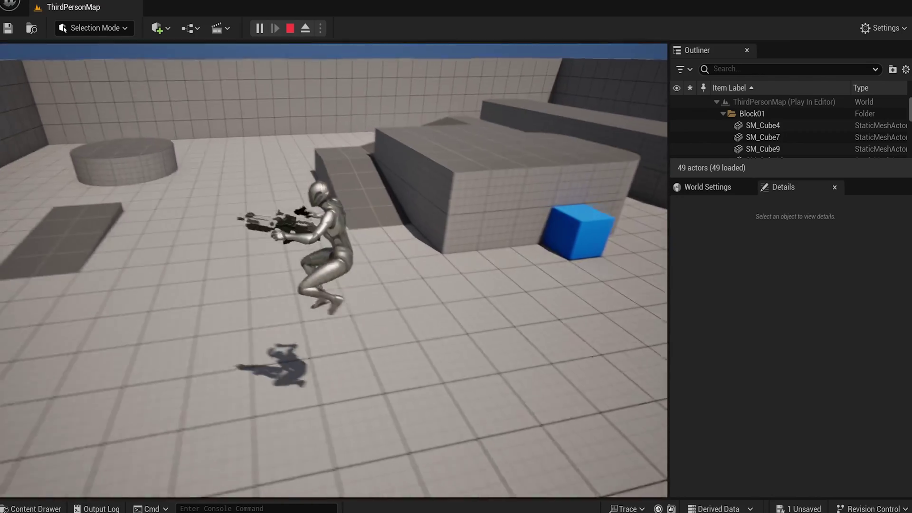
{"action": "key", "text": "w"}
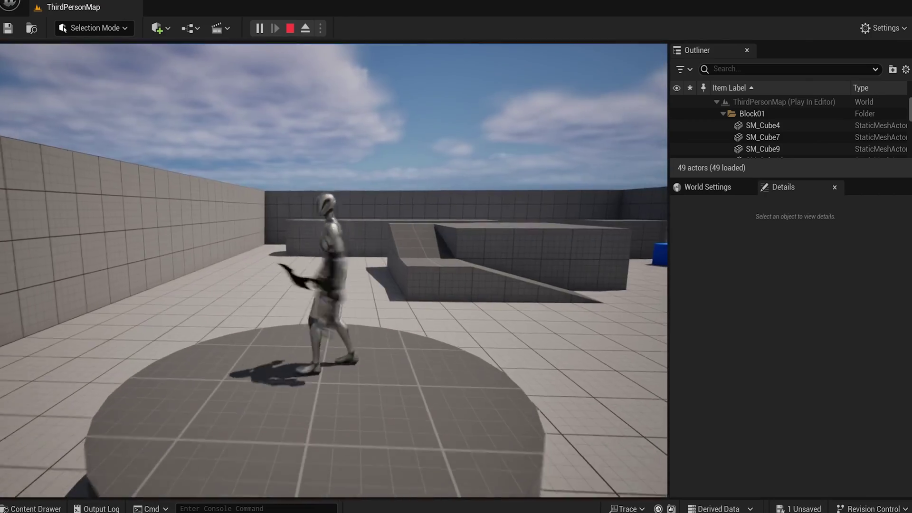
{"action": "key", "text": "d"}
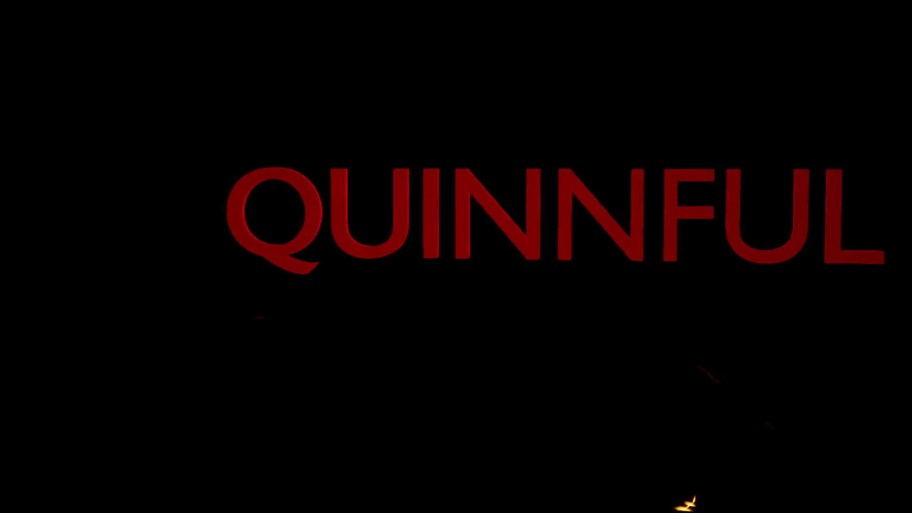